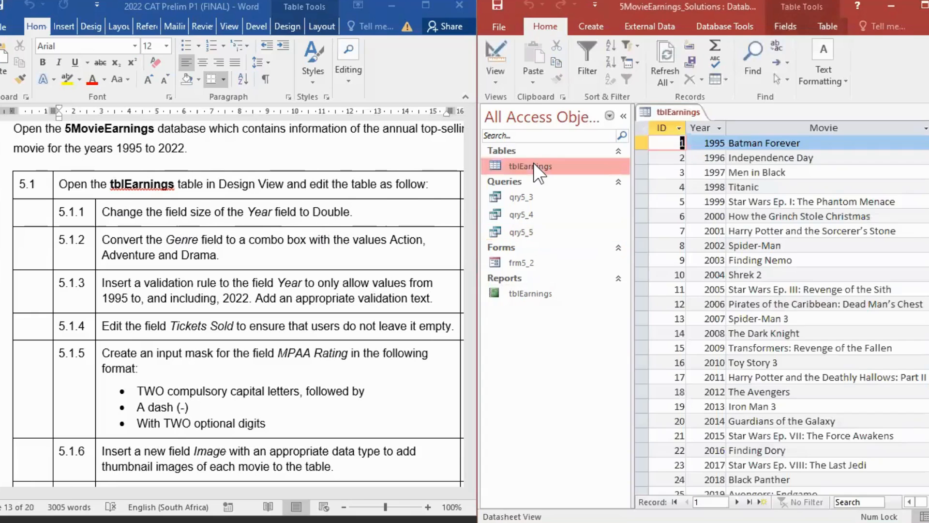
Show the tblEarnings table in Design View and resize the Word and Access windows to fit side by side
left_click(496, 48)
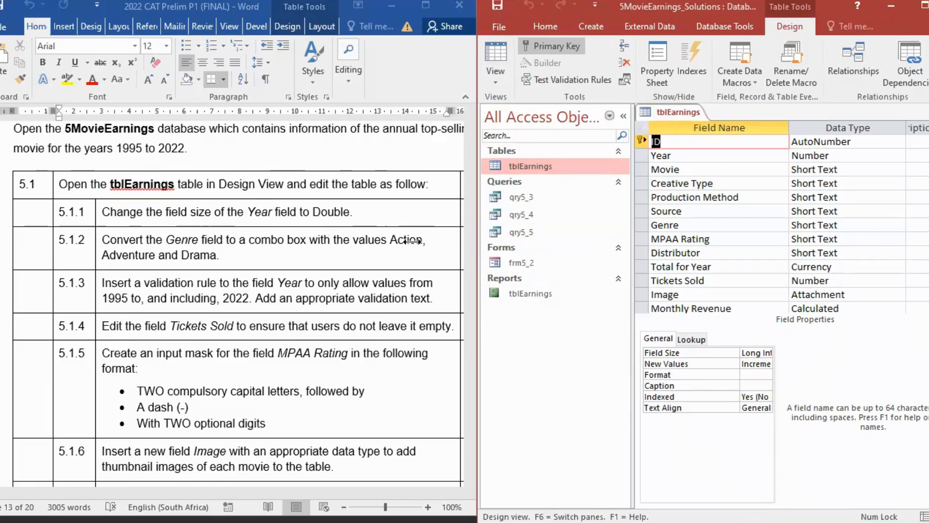
left_click_drag(412, 240, 411, 240)
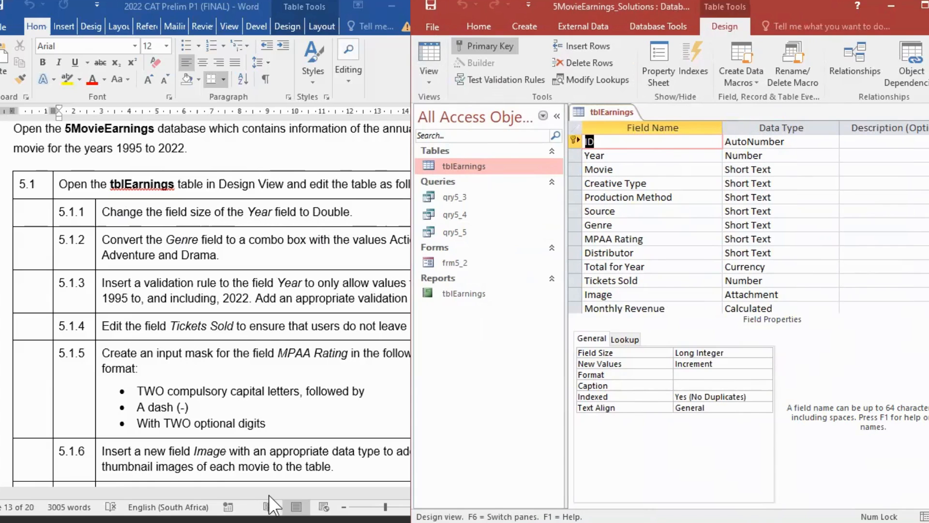
left_click_drag(262, 491, 328, 487)
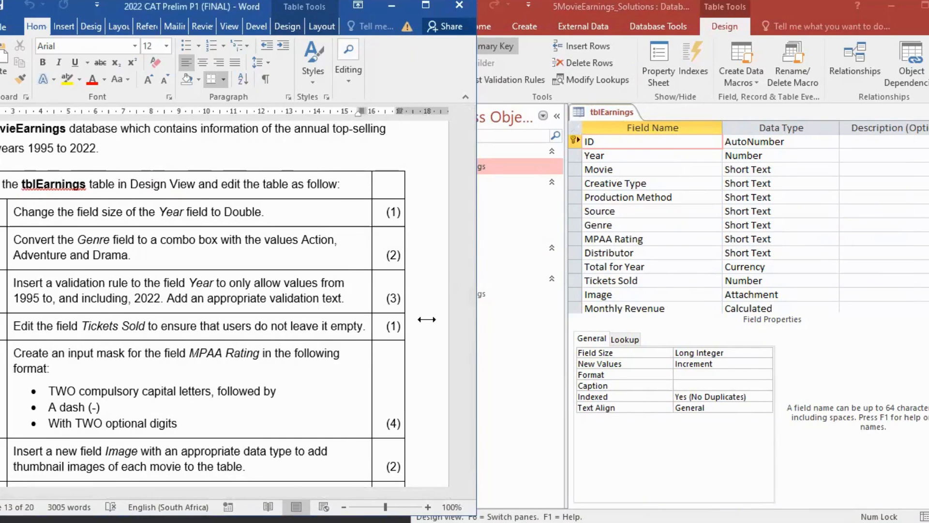
left_click_drag(426, 319, 367, 334)
left_click_drag(196, 492, 250, 489)
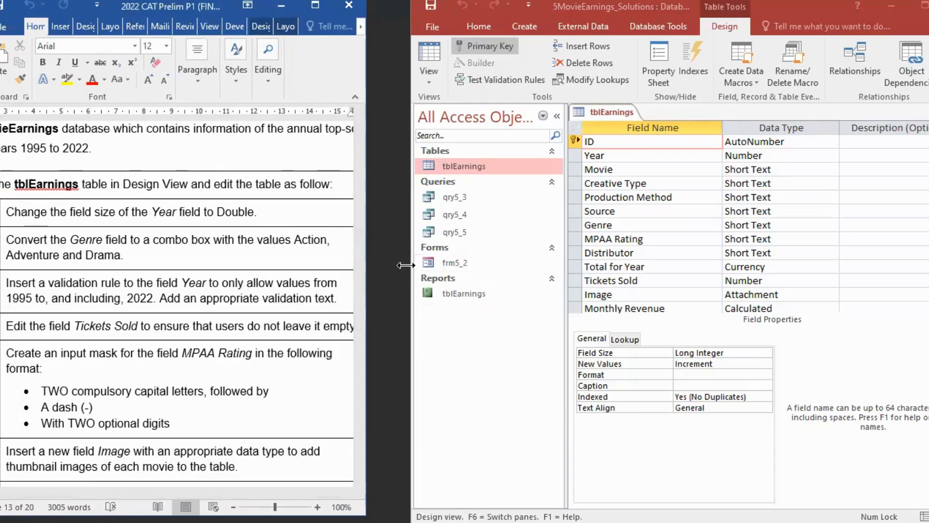
left_click_drag(405, 265, 363, 265)
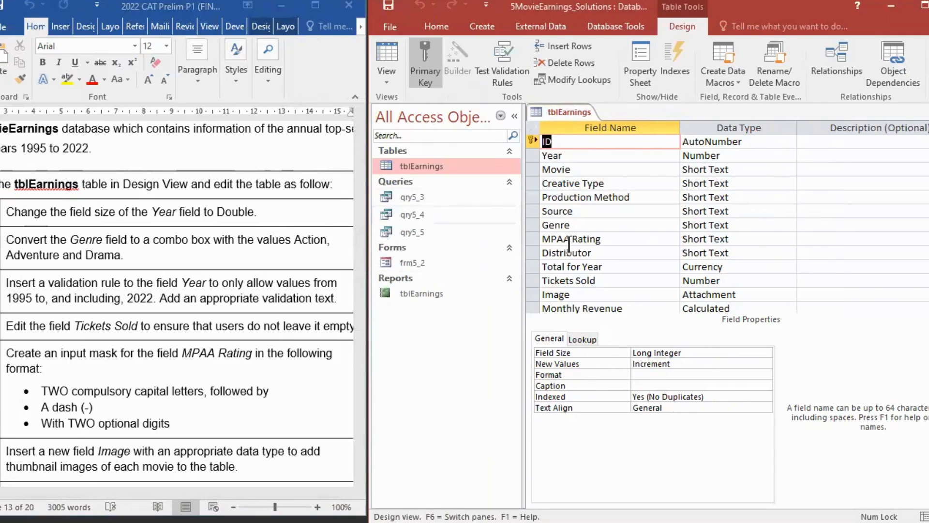
Set the Field Size of the Year field to Double
left_click(564, 156)
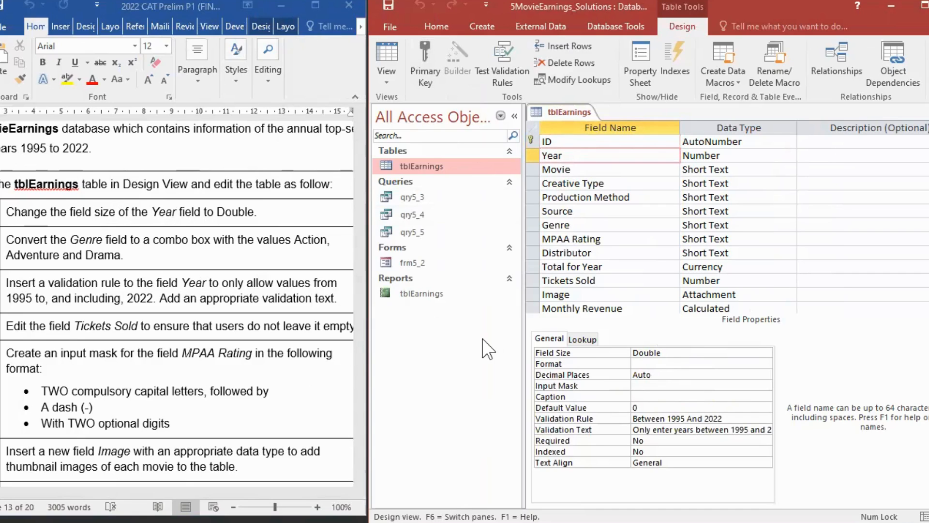
key("alt+Tab")
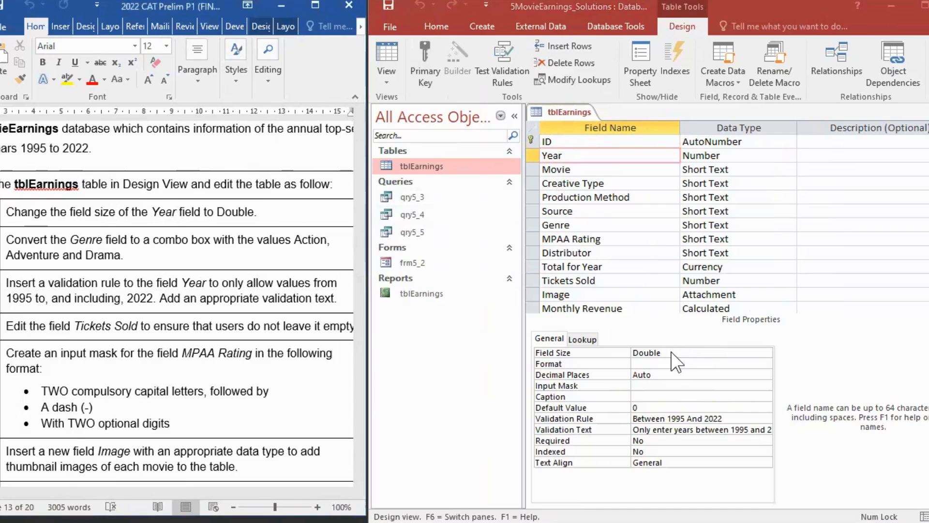
left_click(766, 351)
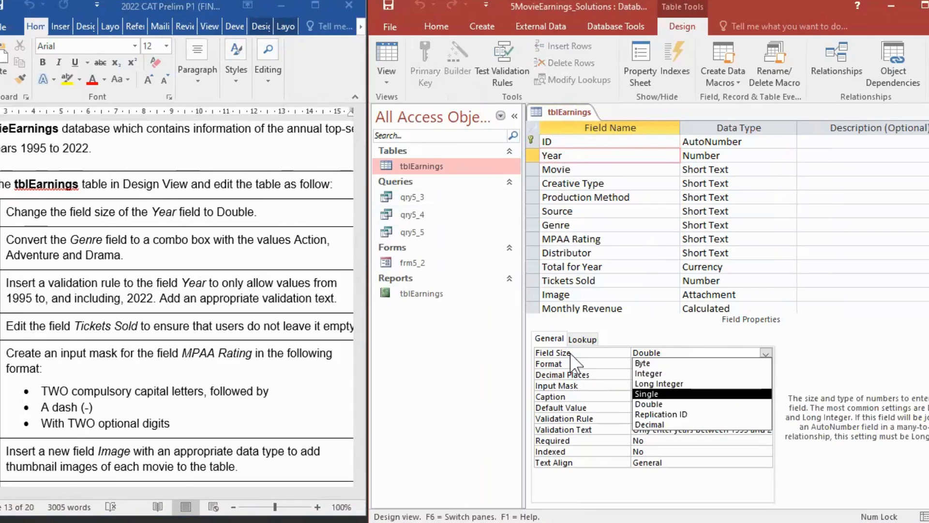
left_click(683, 392)
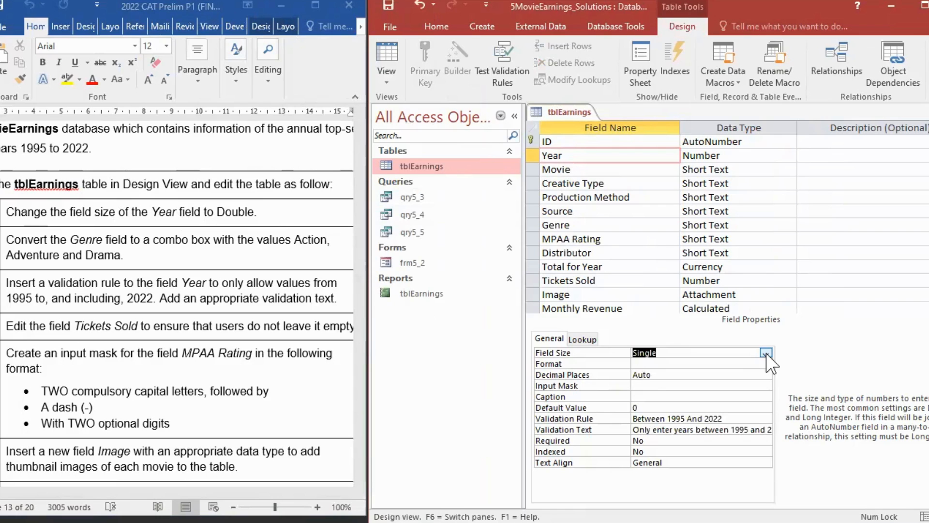
left_click(765, 353)
left_click(733, 402)
left_click(777, 226)
left_click(790, 225)
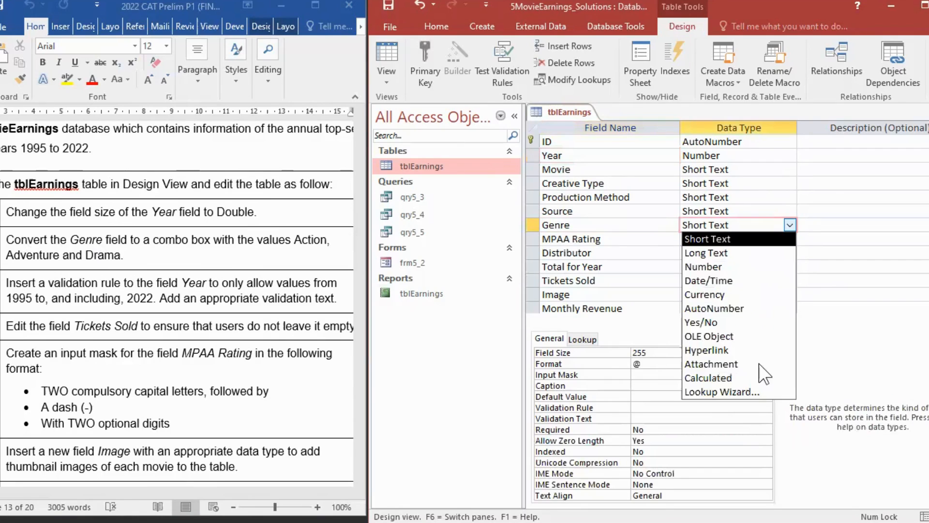
left_click(752, 387)
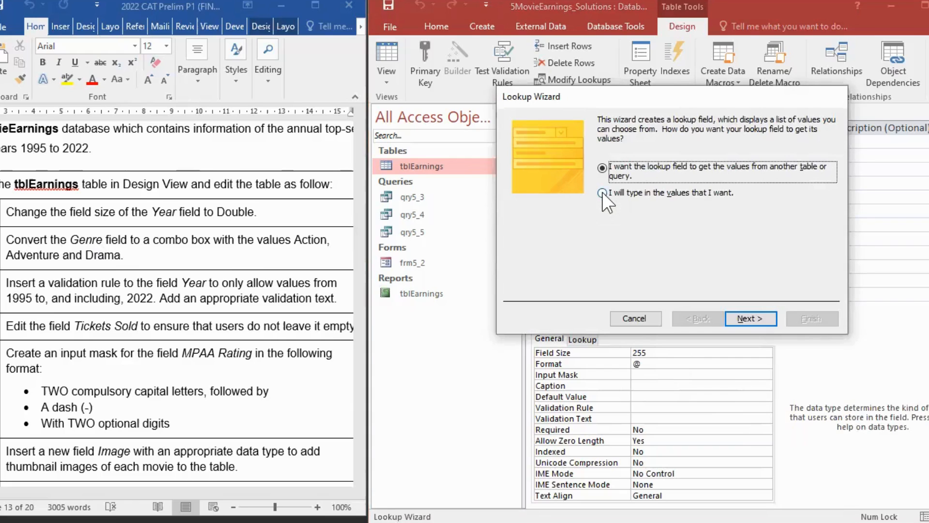
left_click(638, 317)
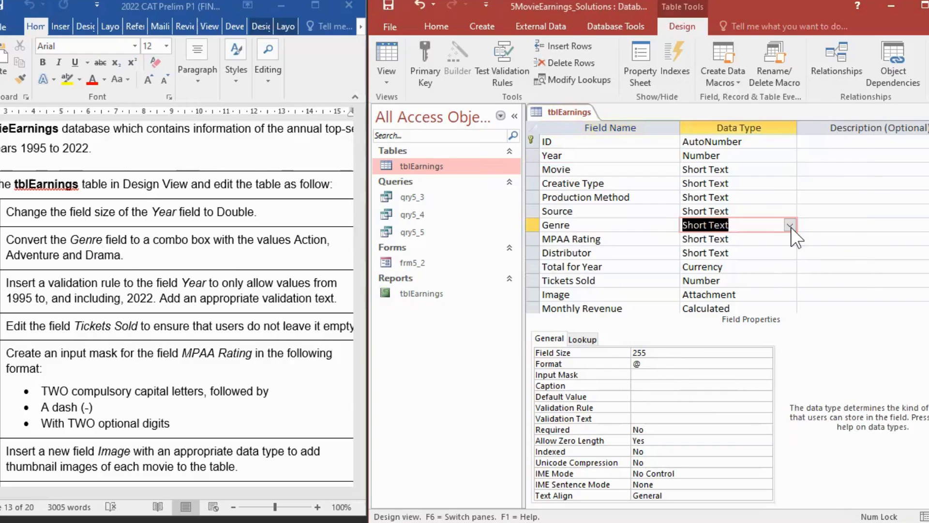
Start the Lookup Wizard for the Genre field and choose to type in the list values manually
left_click(585, 339)
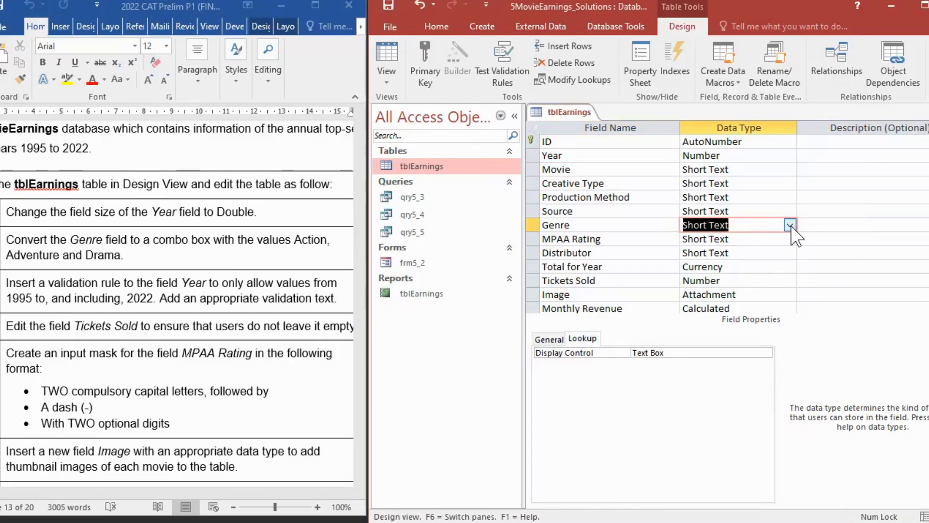
left_click(763, 389)
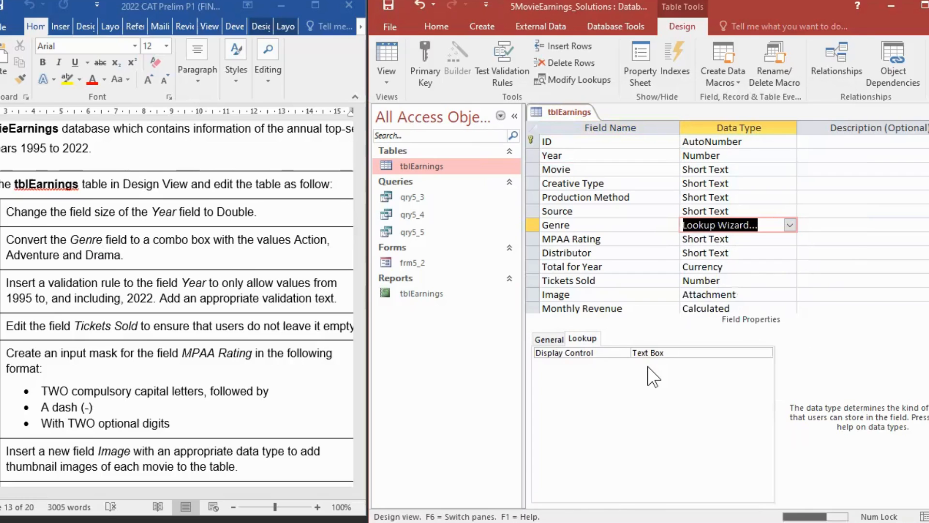
left_click(602, 193)
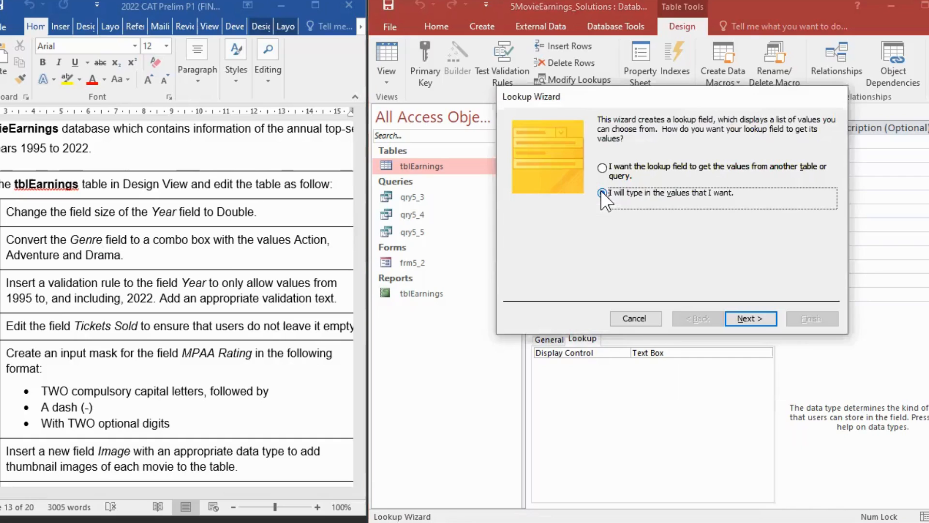
left_click(760, 317)
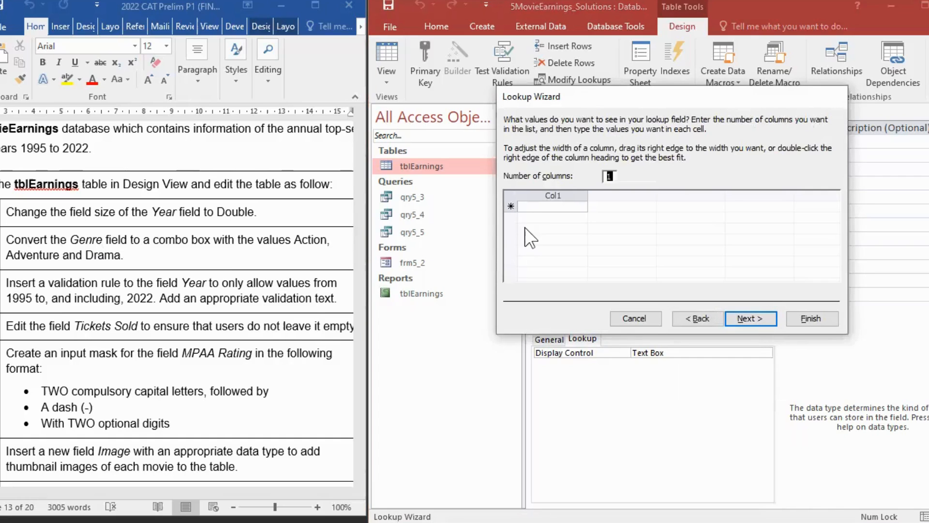
Enter Action, Adventure and Drama as the single-column lookup values for Genre and finish the wizard
left_click(529, 207)
type("Ac")
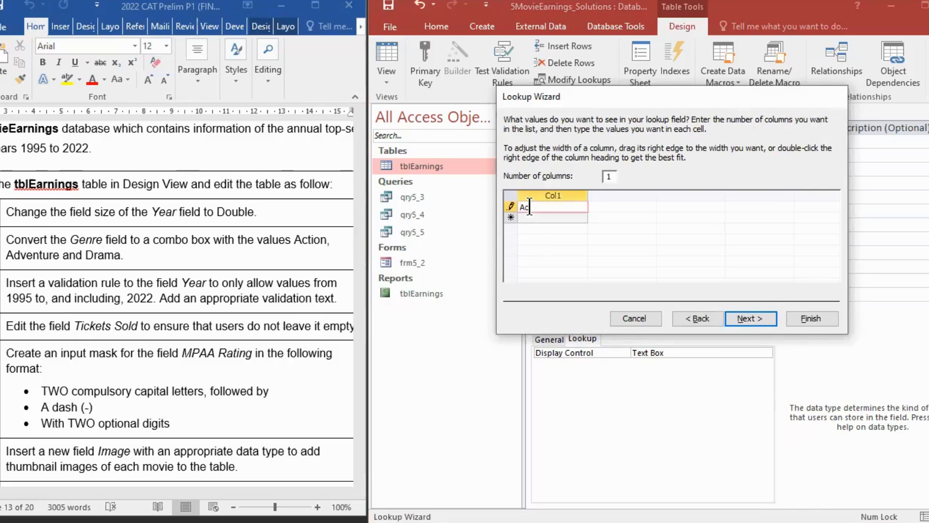
type("tion")
key("Return")
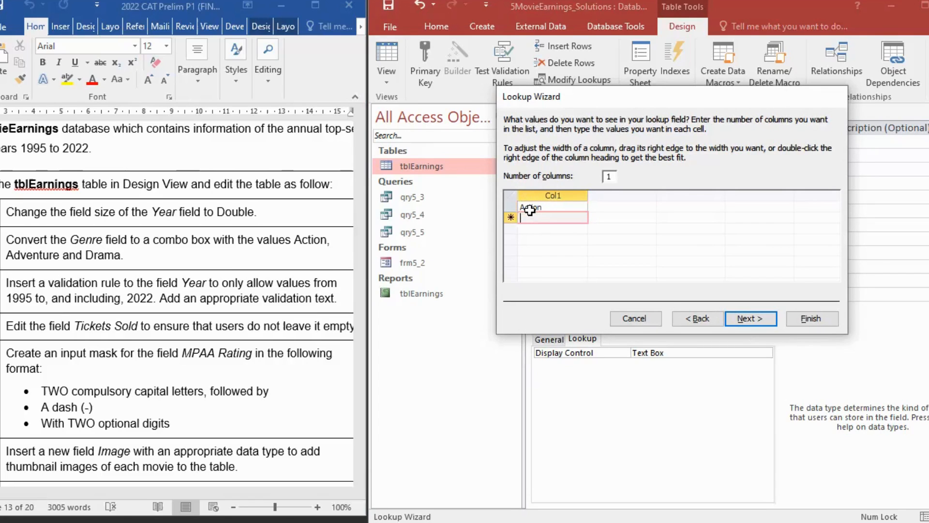
type("Adve")
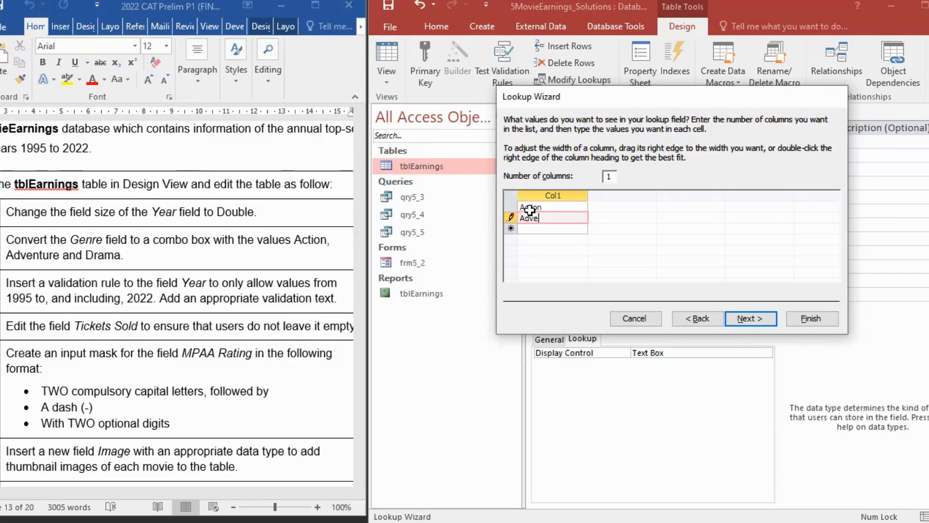
type("nture")
key("Return")
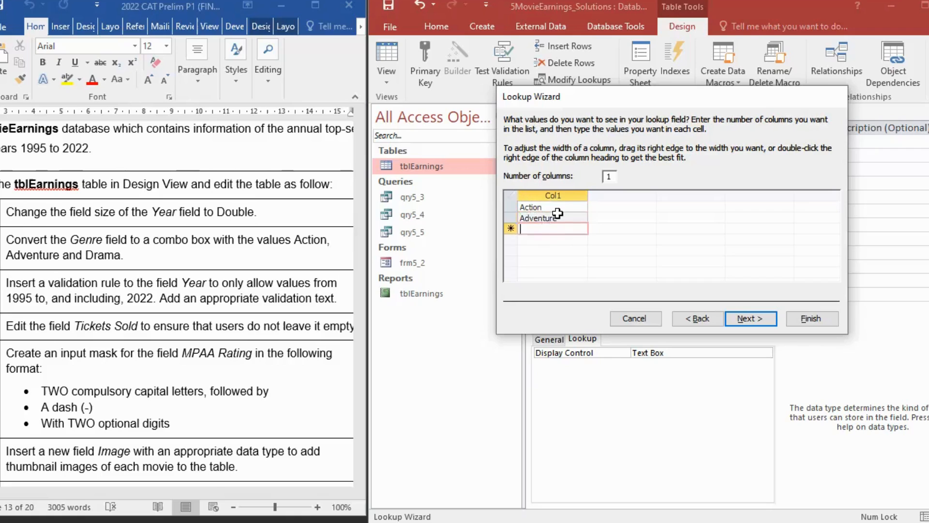
type("Drama")
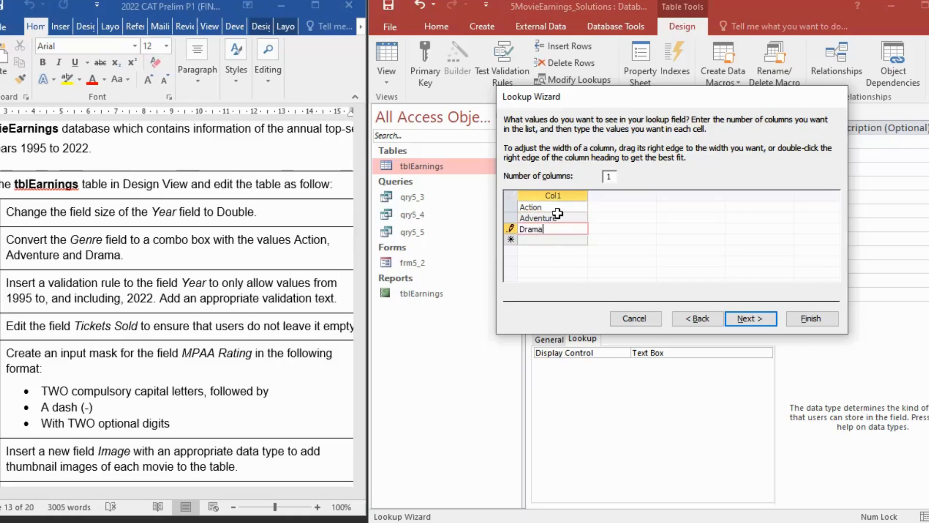
left_click(751, 318)
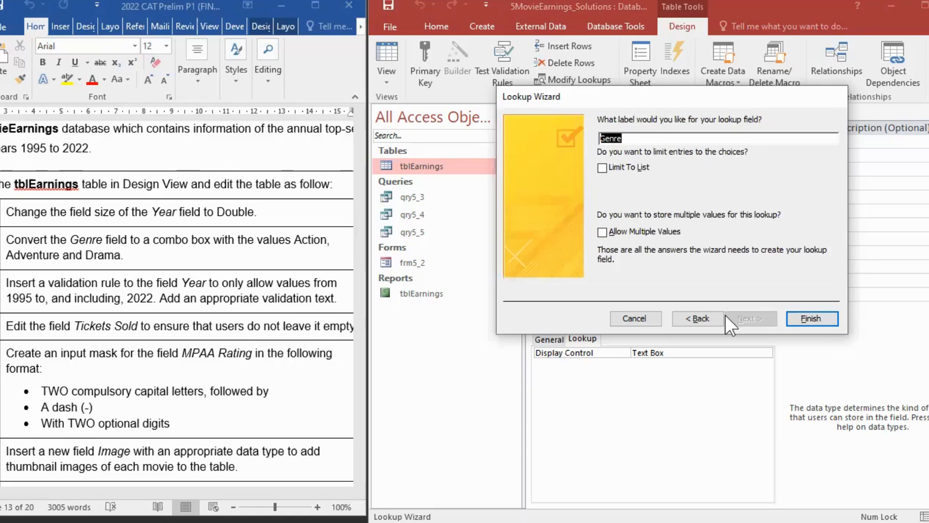
left_click(811, 318)
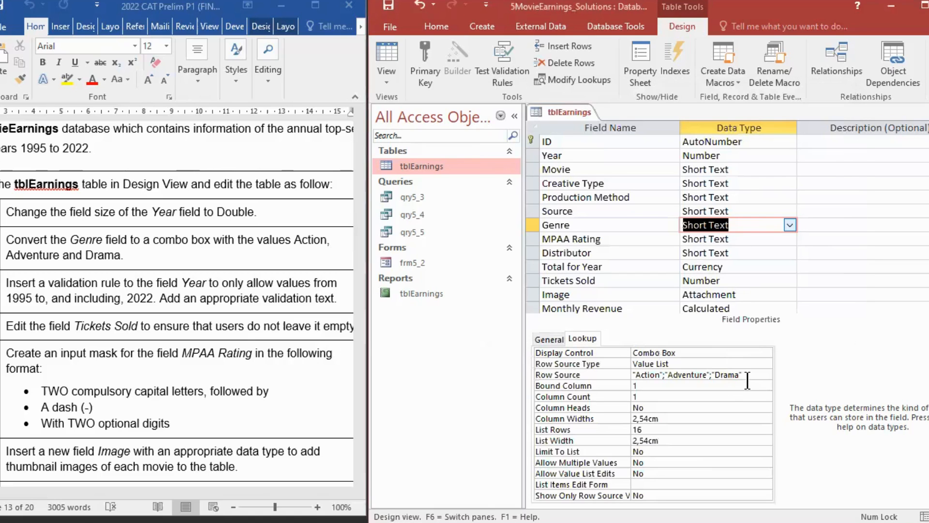
Copy and clear the Genre field's Row Source, and paste "Action";"Adventure";"Drama" back into it
left_click(748, 378)
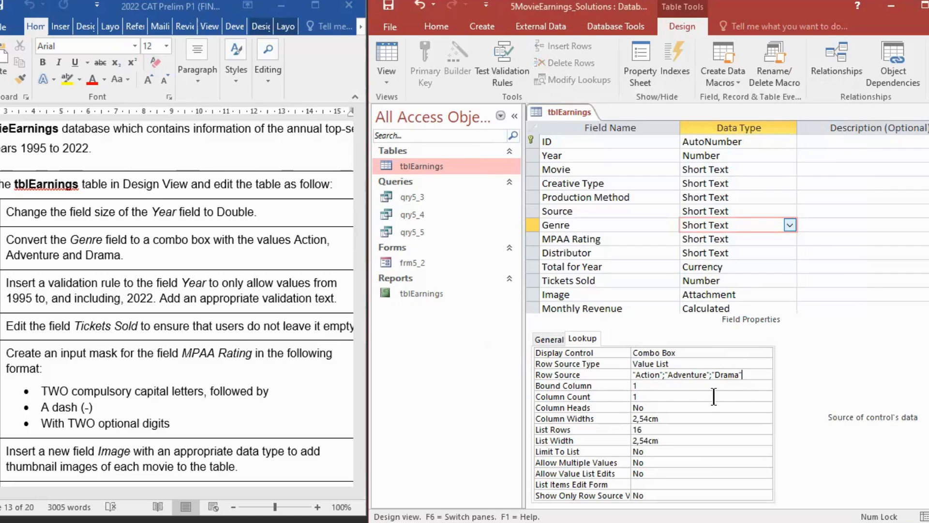
left_click(613, 372)
key("ctrl+c")
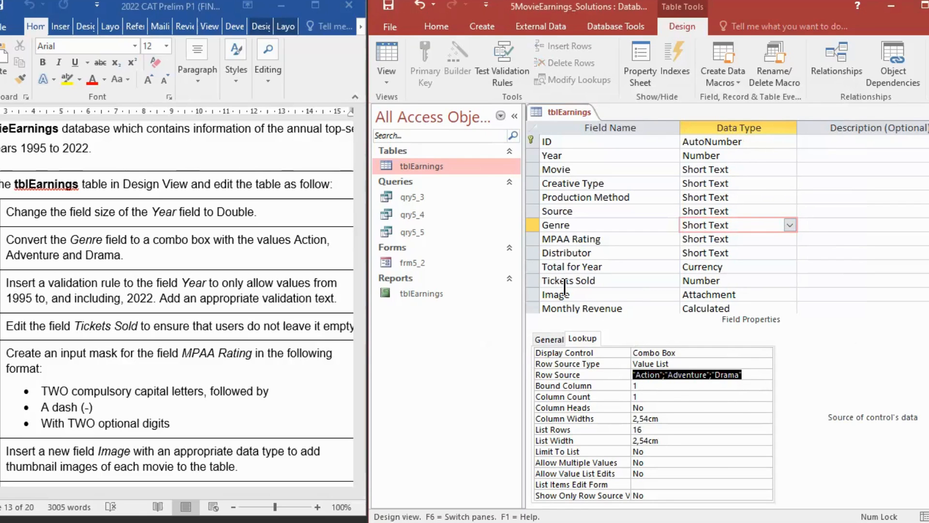
key("Delete")
left_click(761, 237)
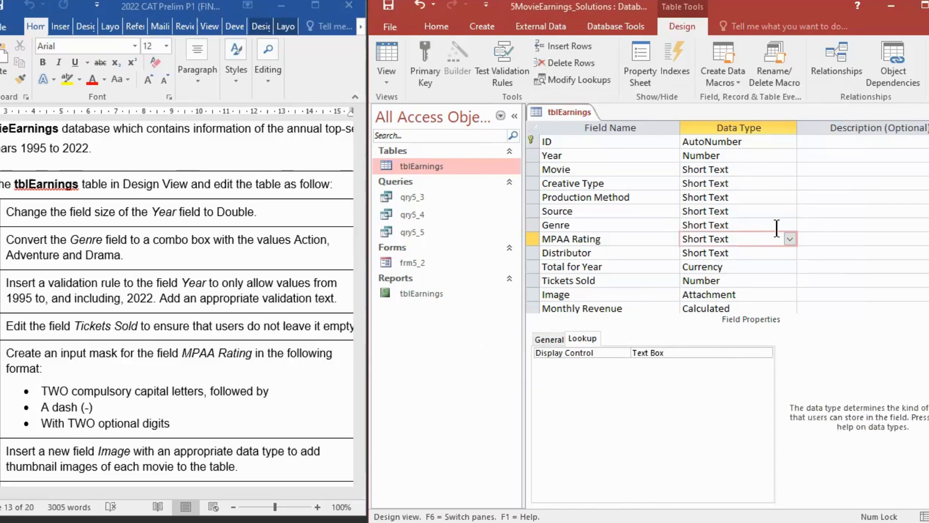
left_click(778, 227)
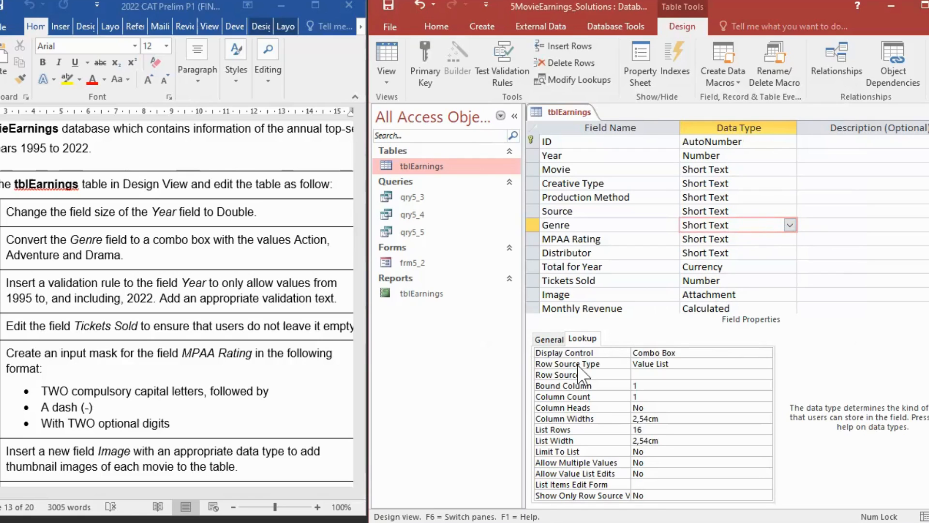
left_click(545, 340)
left_click(578, 339)
left_click(683, 374)
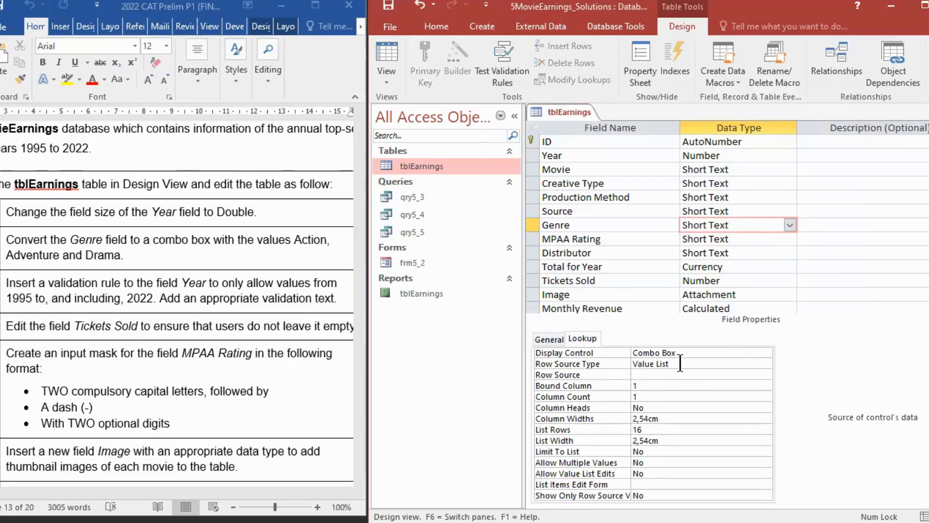
key("ctrl+v")
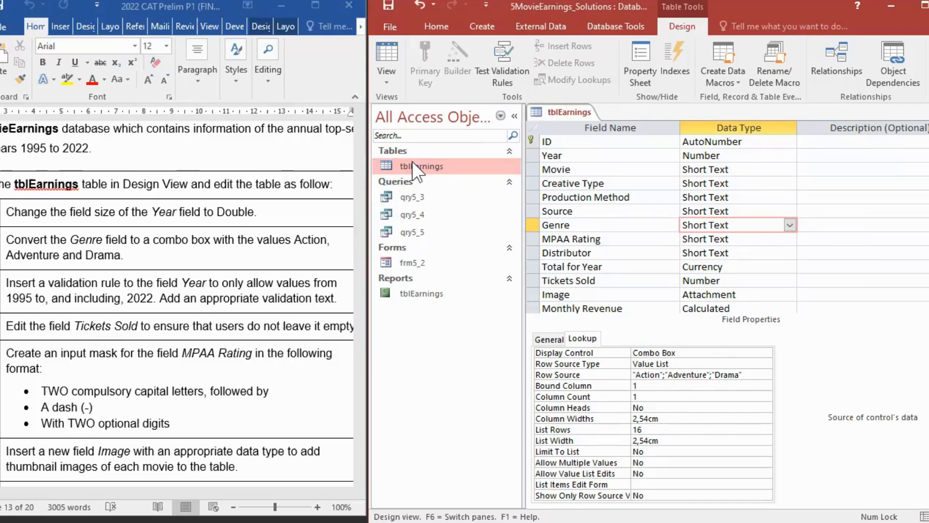
Save the table and check the first record's Genre drop-down list in Datasheet View before returning to Design View
left_click(385, 49)
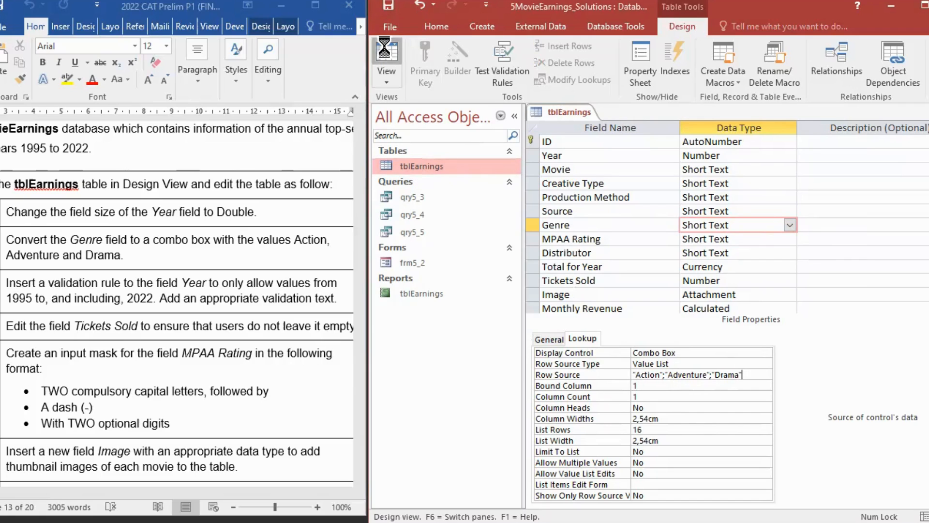
left_click(457, 314)
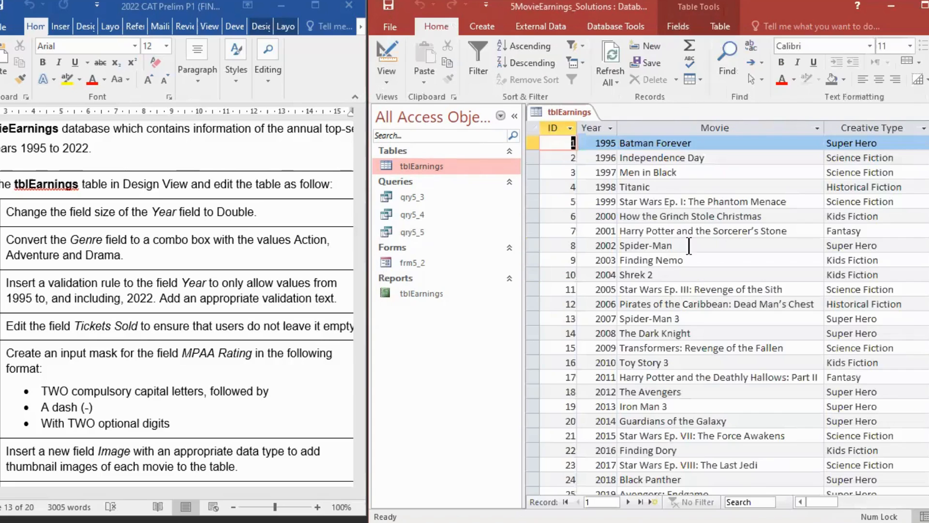
left_click(893, 502)
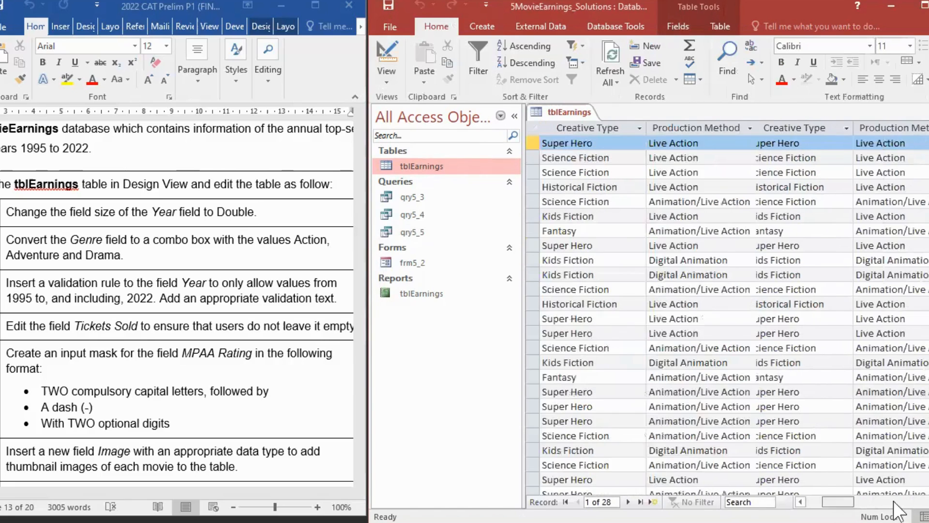
left_click_drag(894, 501, 861, 505)
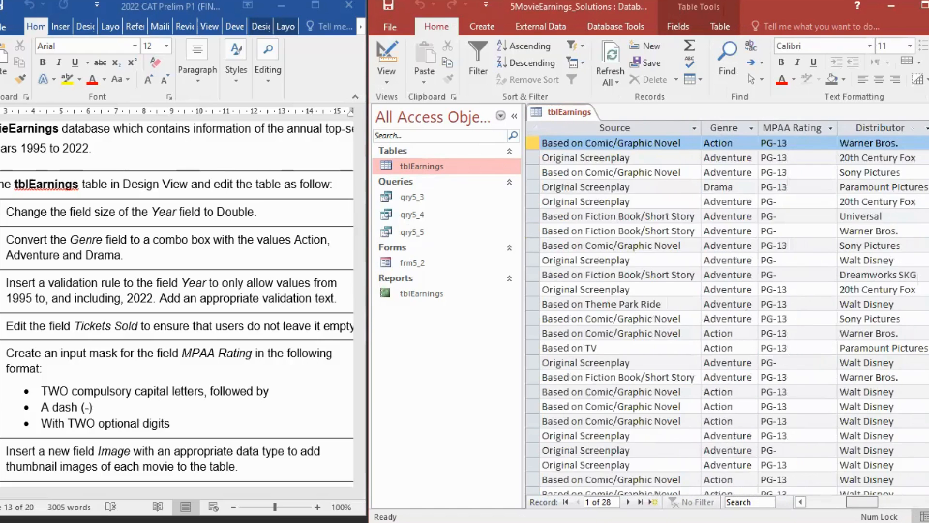
left_click(748, 145)
left_click(750, 142)
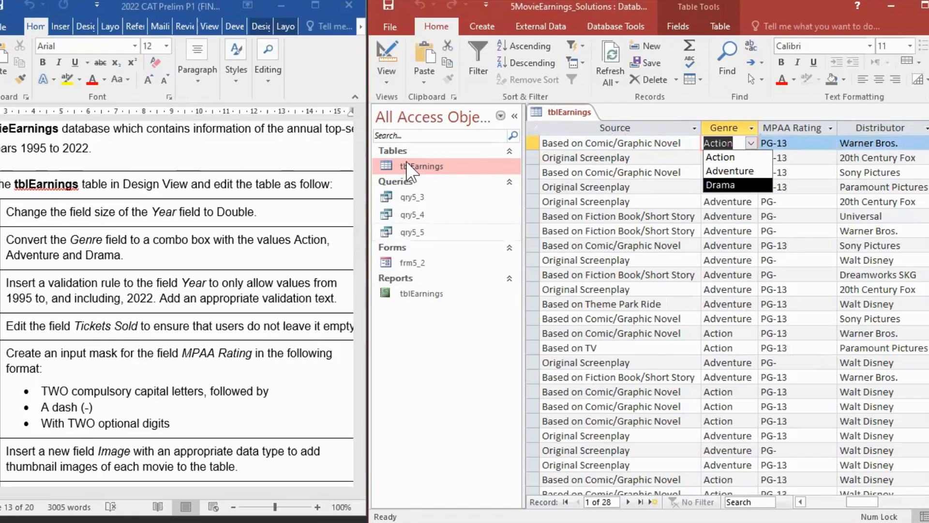
left_click(386, 58)
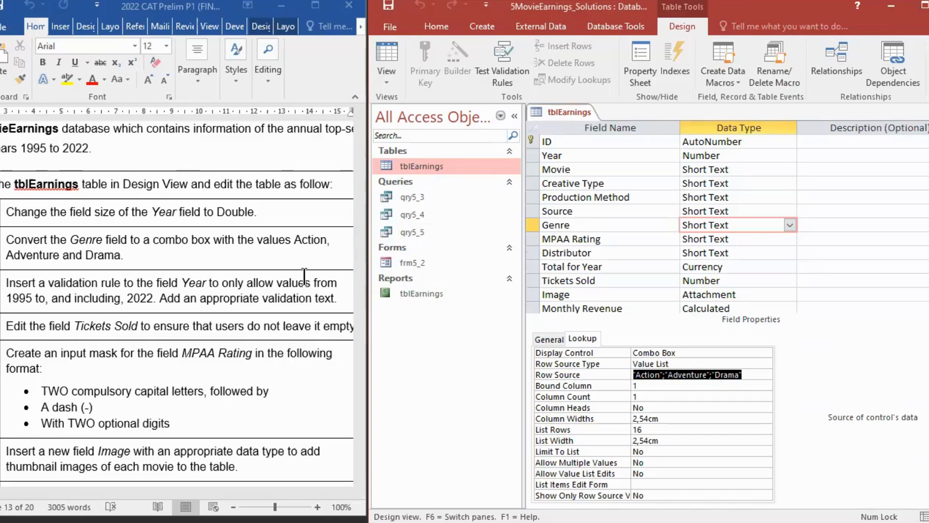
Show the Year field's general properties and view its validation rule in the Expression Builder
left_click(335, 282)
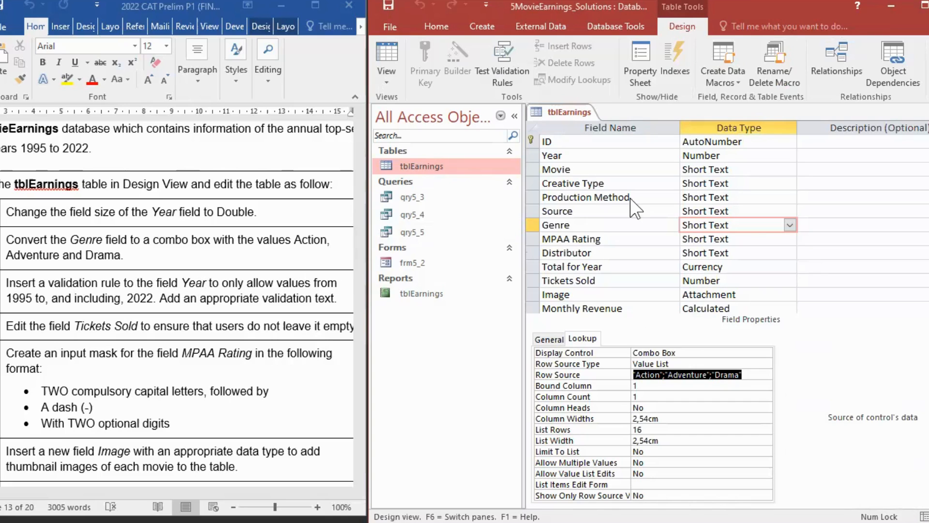
left_click(567, 155)
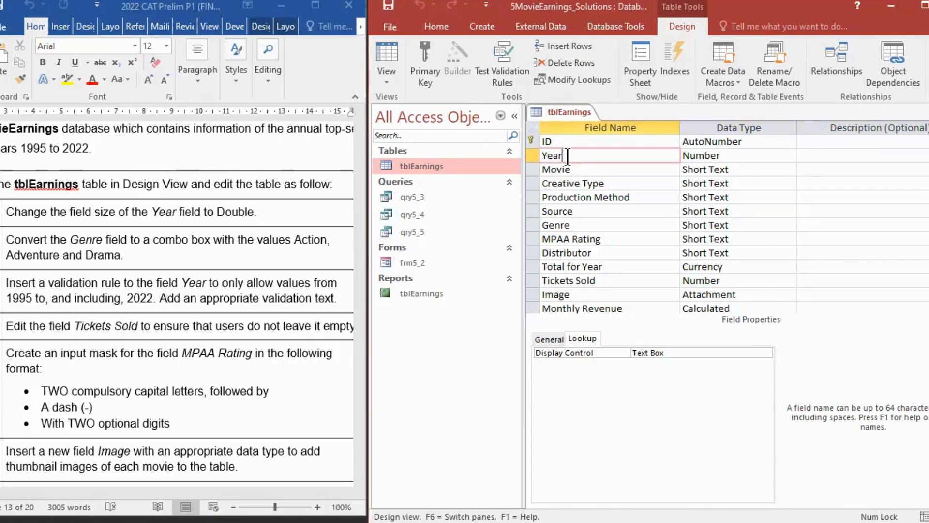
left_click(559, 338)
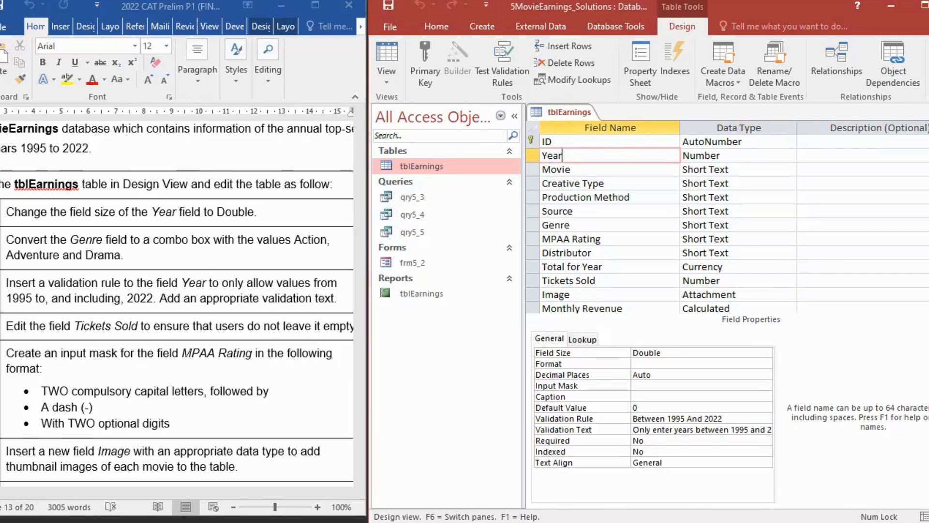
left_click(712, 417)
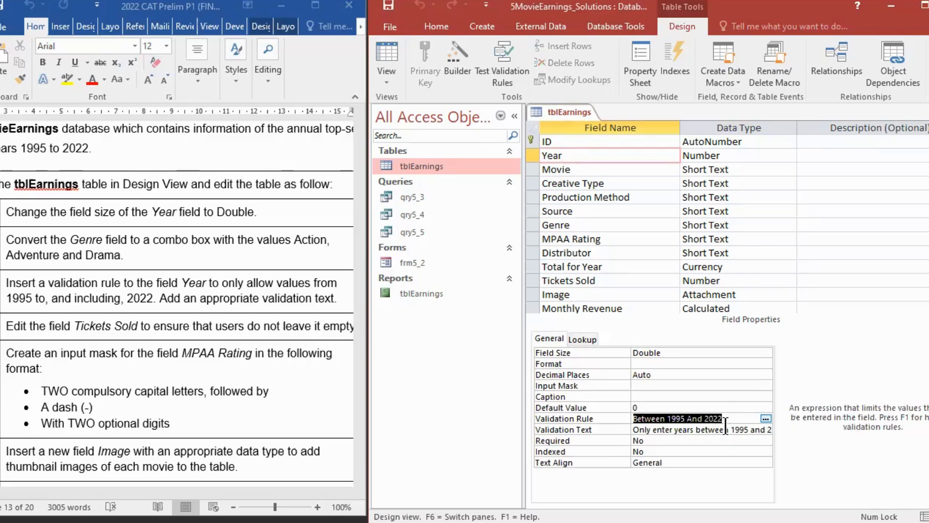
left_click(765, 419)
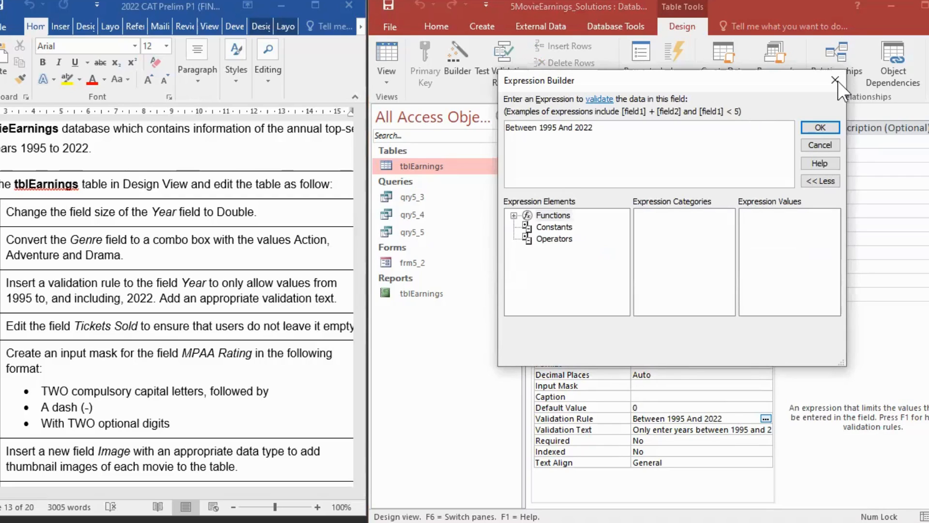
key("Return")
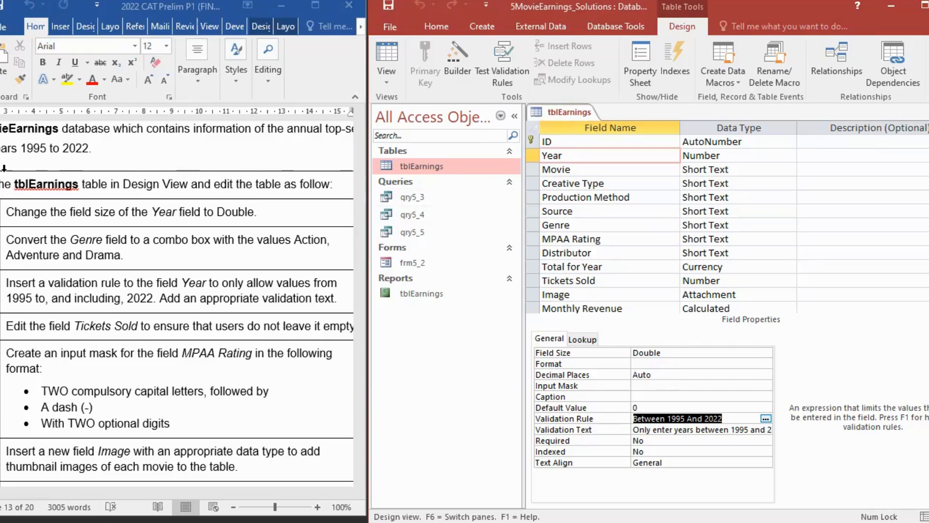
left_click(4, 168)
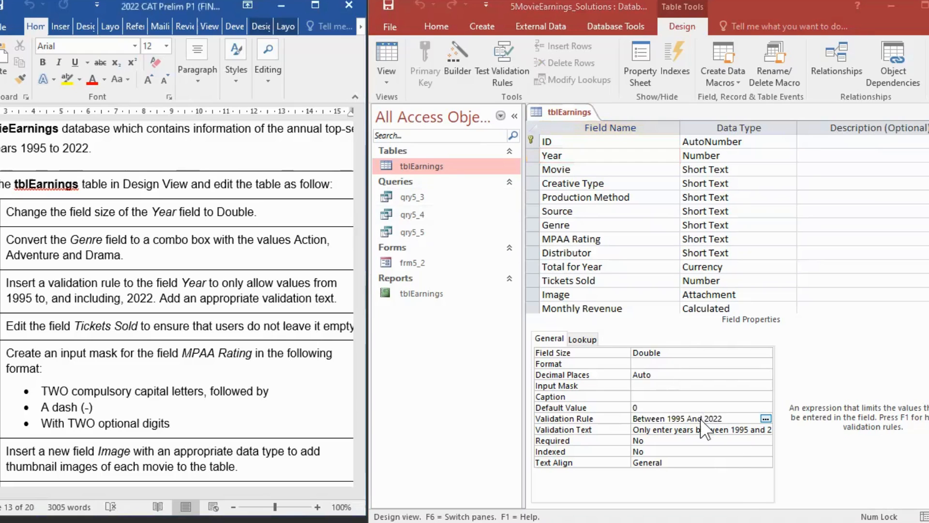
Replace the Year field's validation rule with 1995-2022
left_click(702, 418)
key("BackSpace")
key("BackSpace")
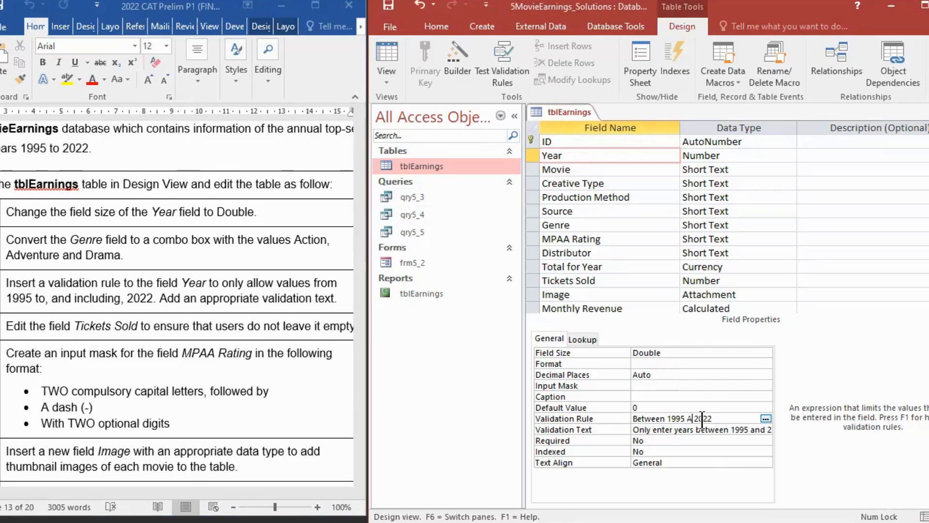
key("BackSpace")
double_click(650, 418)
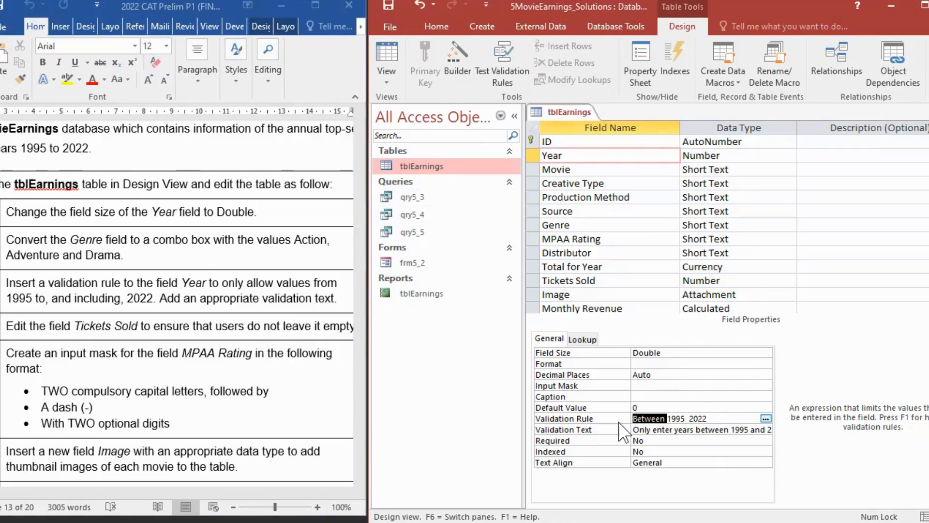
key("BackSpace")
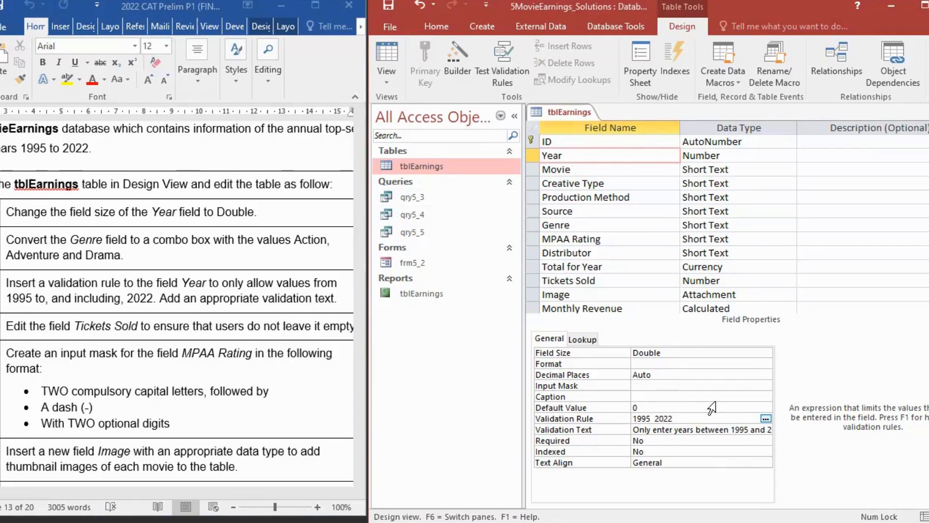
type("-")
left_click(689, 432)
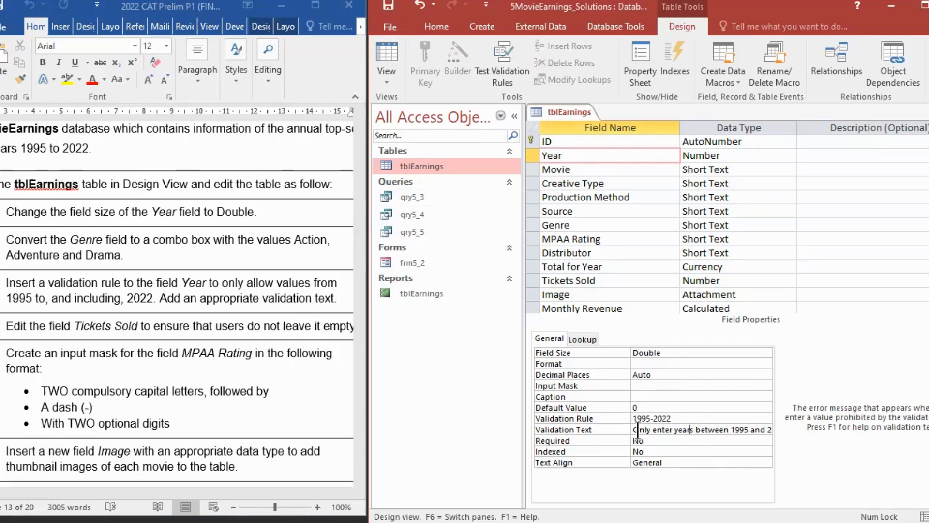
Save the table and switch to Datasheet View, dismissing the test of existing data against the new rule
left_click_drag(637, 429, 770, 444)
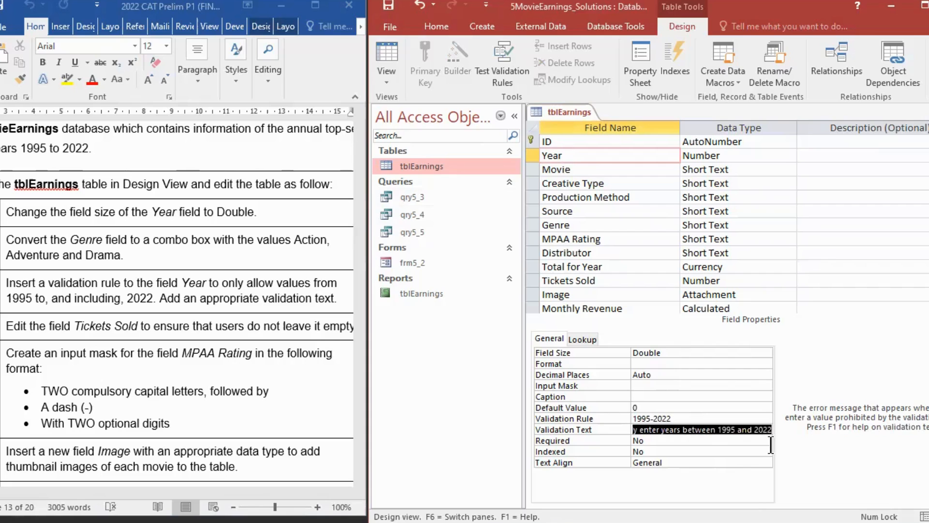
left_click(382, 55)
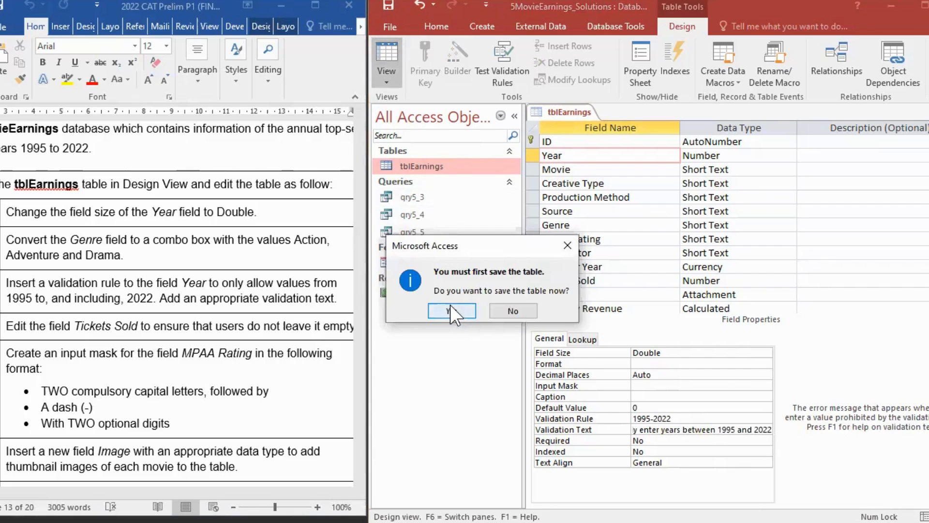
left_click(450, 306)
left_click(434, 306)
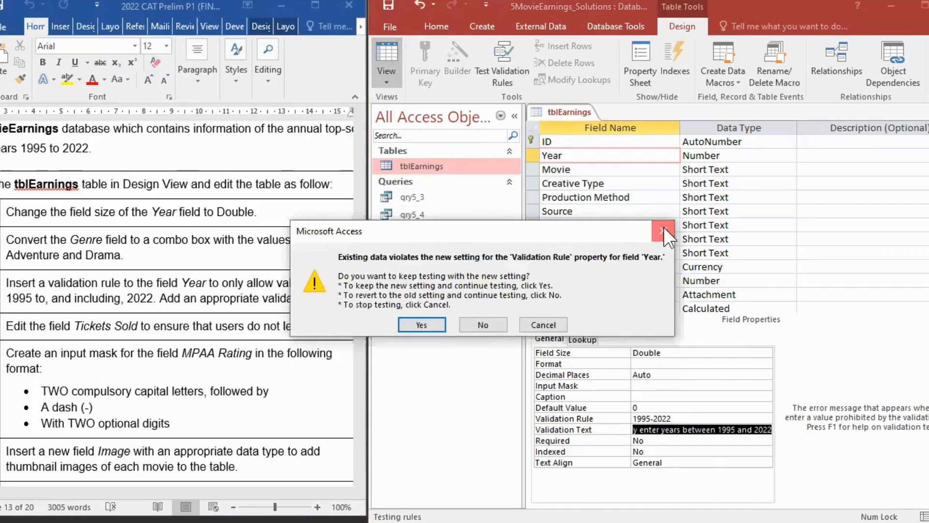
left_click(662, 229)
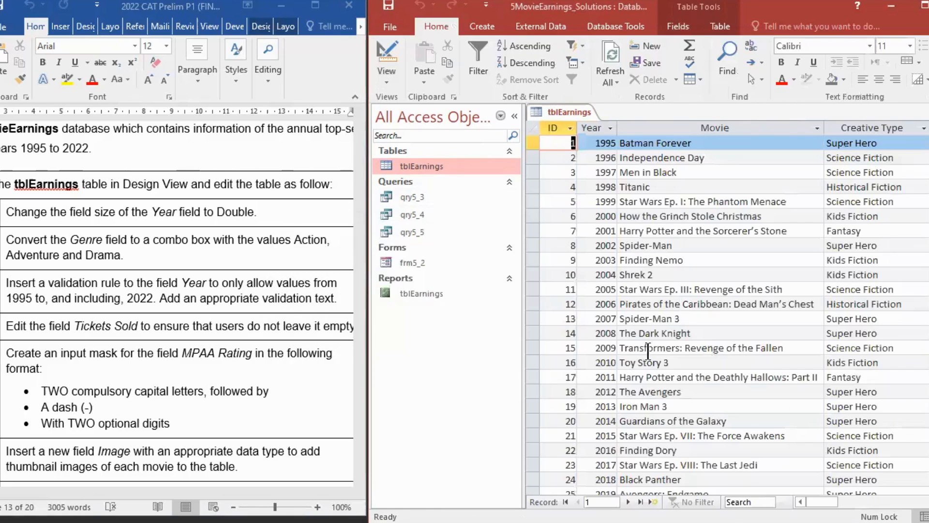
Test the validation rule by trying to enter 2023 as the Year of the Independence Day record
left_click(605, 157)
double_click(606, 157)
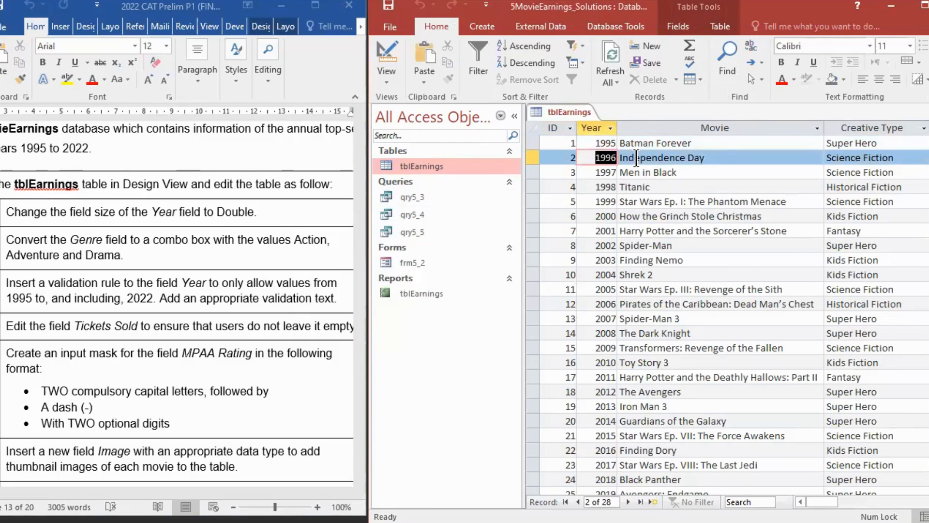
type("20")
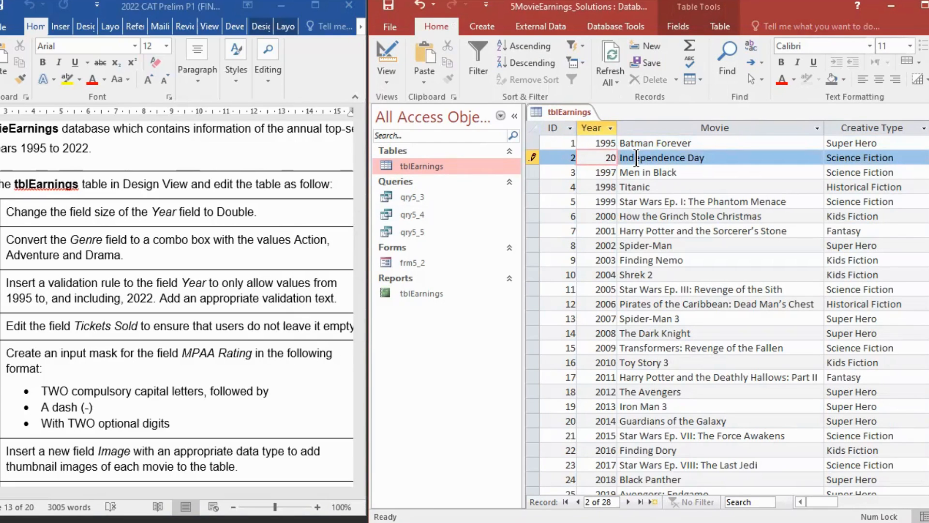
key("BackSpace")
type("023")
key("Return")
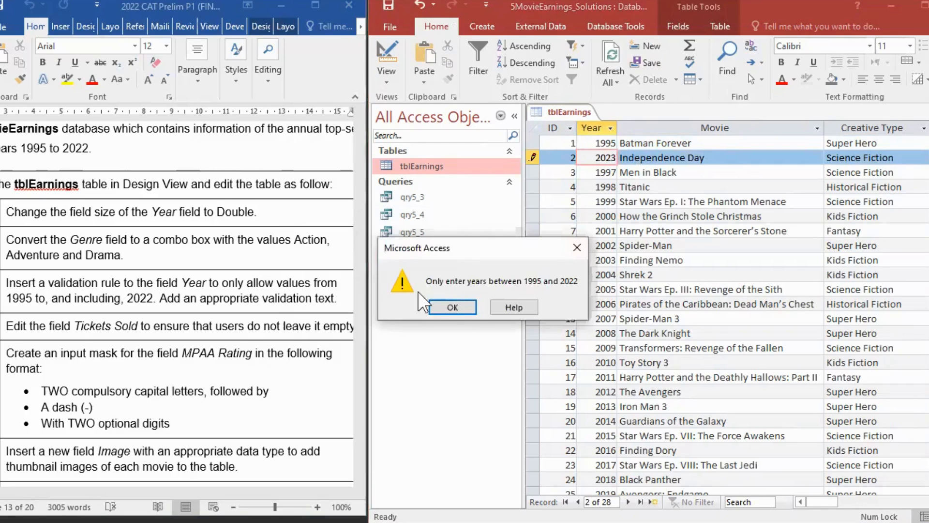
left_click(445, 306)
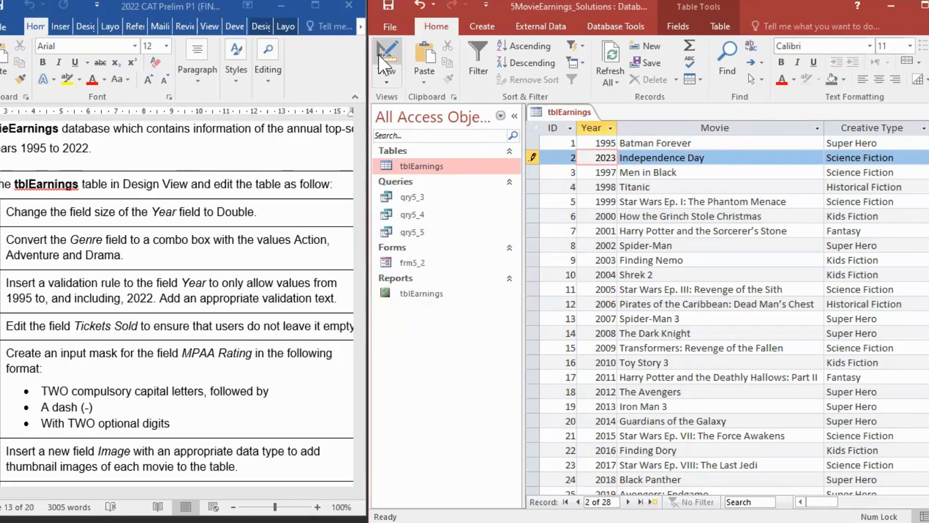
left_click(386, 62)
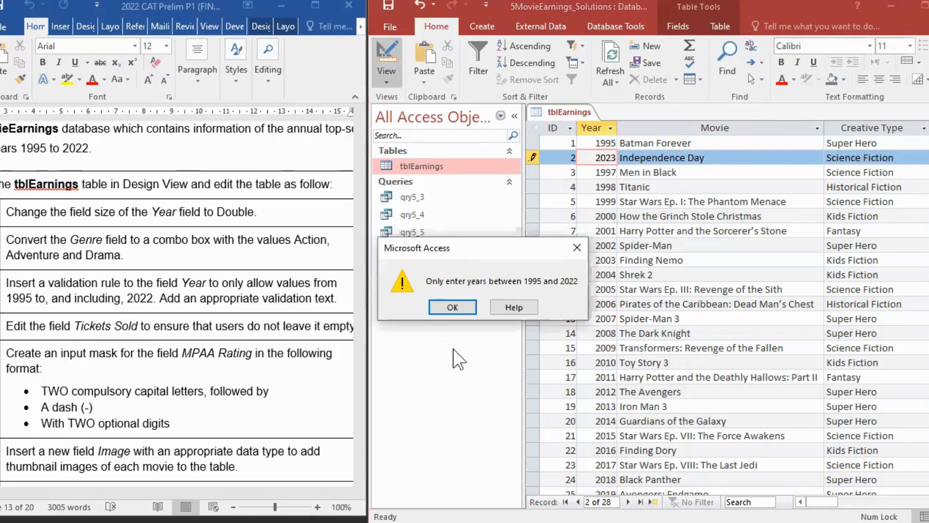
left_click(453, 307)
Try to enter 1996 as the Year of the Independence Day record
key("BackSpace")
key("BackSpace")
key("BackSpace")
key("BackSpace")
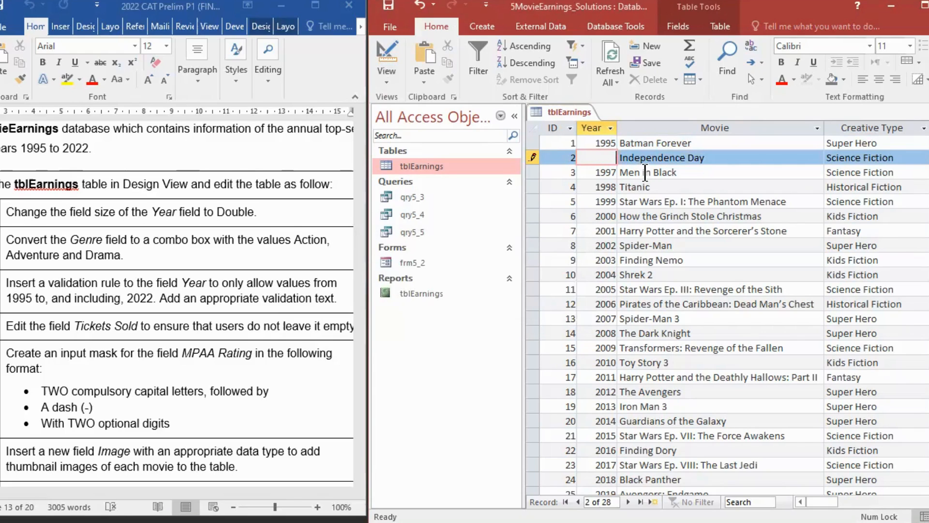
type("1996")
left_click(382, 45)
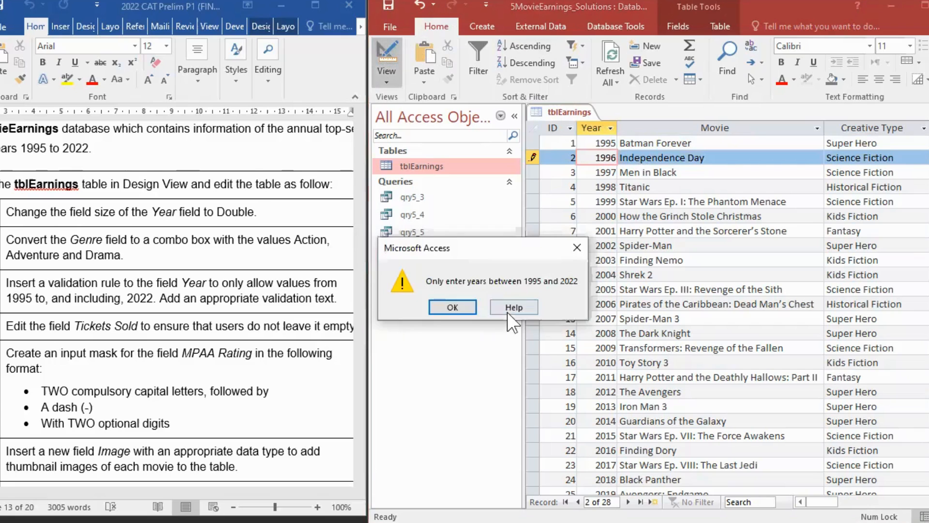
left_click(461, 306)
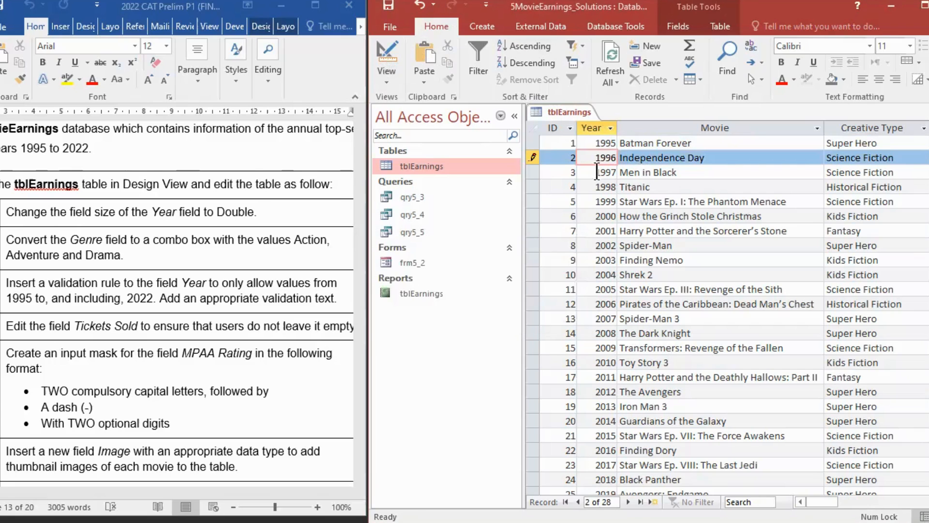
left_click(621, 210)
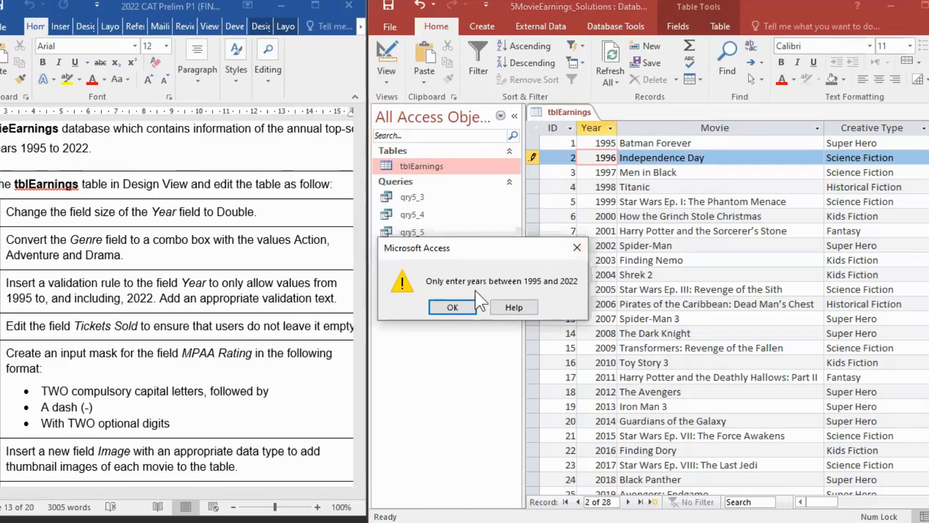
left_click(448, 312)
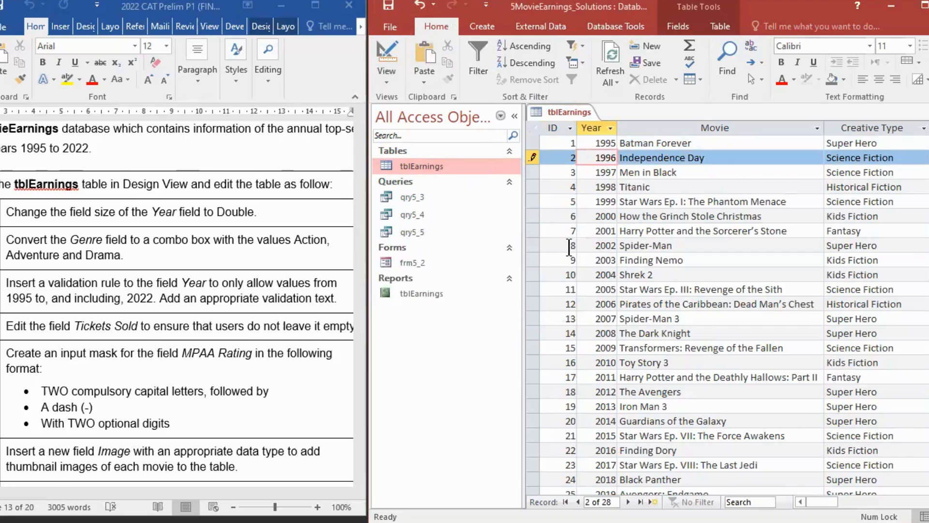
Try the values 1995 and 1998 as the Year of the Independence Day record
key("BackSpace")
type("5")
left_click(744, 346)
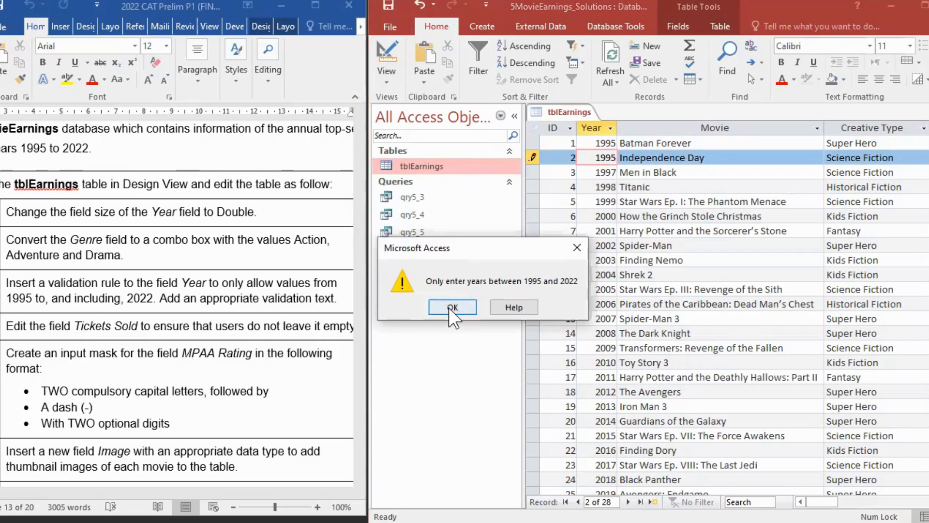
left_click(449, 306)
key("BackSpace")
type("8")
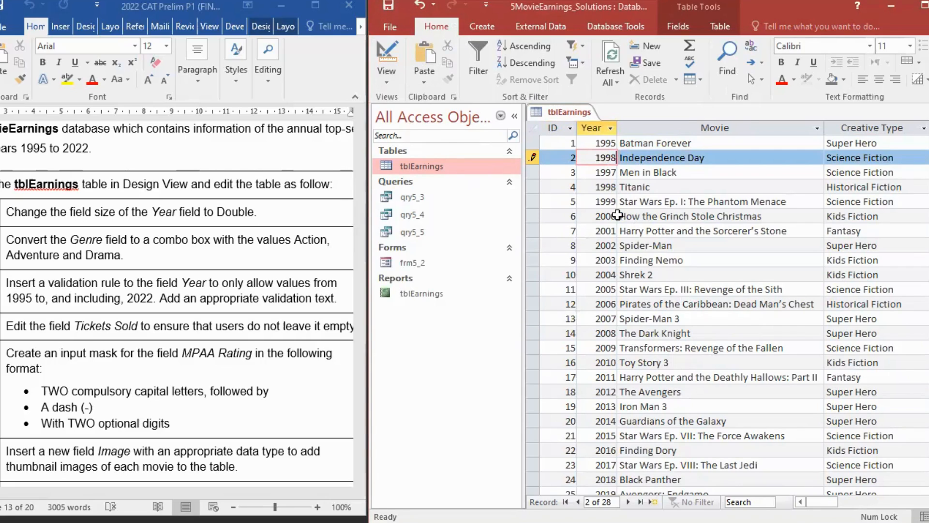
left_click(617, 215)
left_click(450, 307)
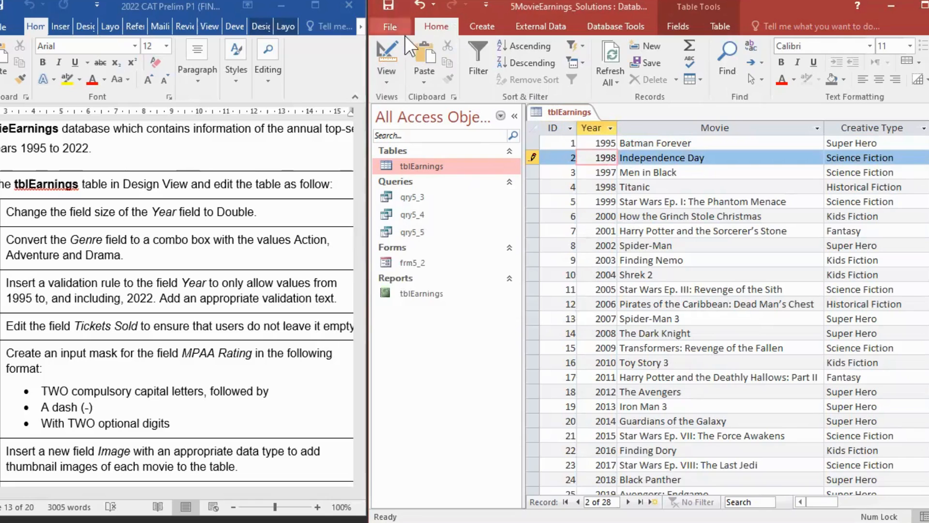
Undo the edits to the Independence Day record's Year and return to Design View
left_click(422, 6)
left_click(422, 6)
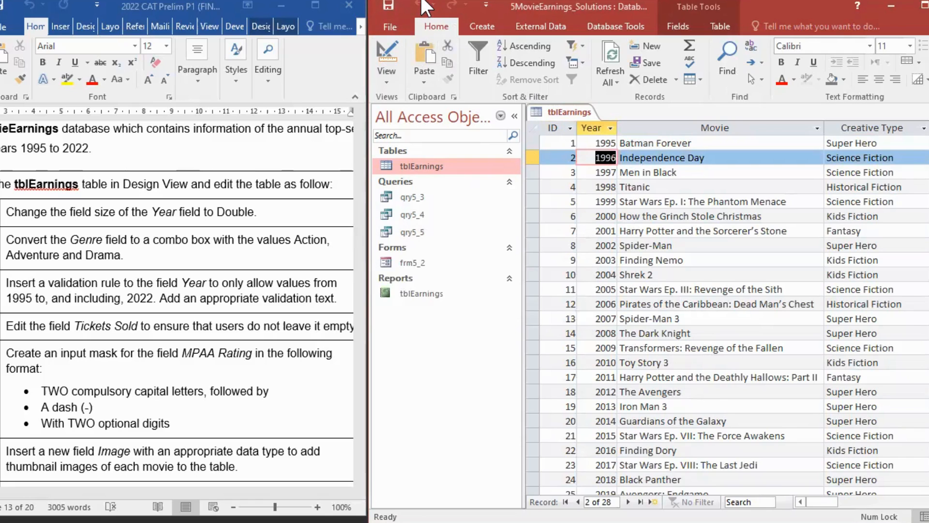
left_click(391, 57)
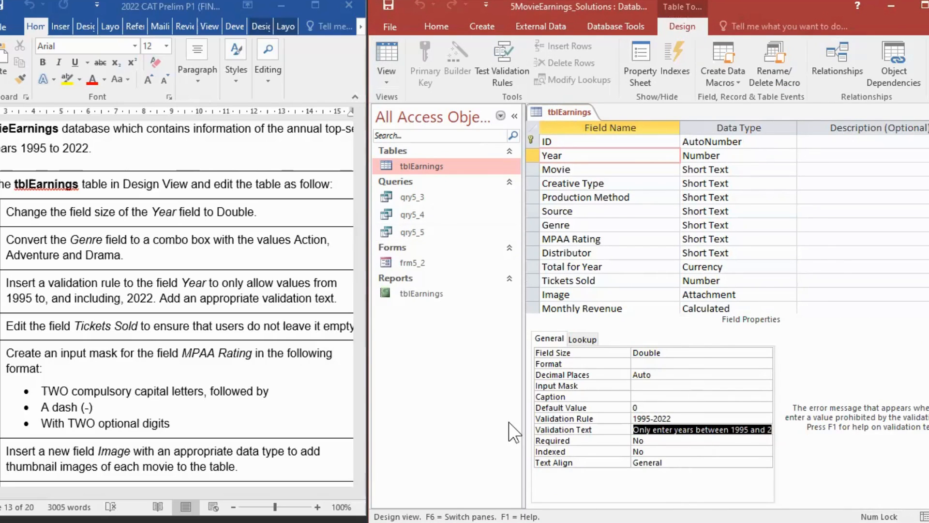
Clear the 1995-2022 expression from the Year field's validation rule
left_click(674, 419)
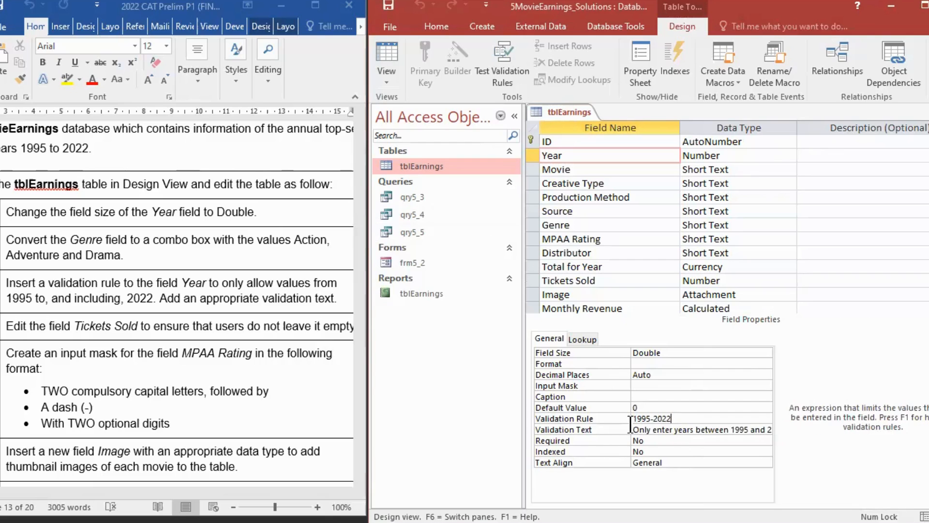
left_click_drag(641, 418, 680, 417)
key("BackSpace")
key("BackSpace")
key("BackSpace")
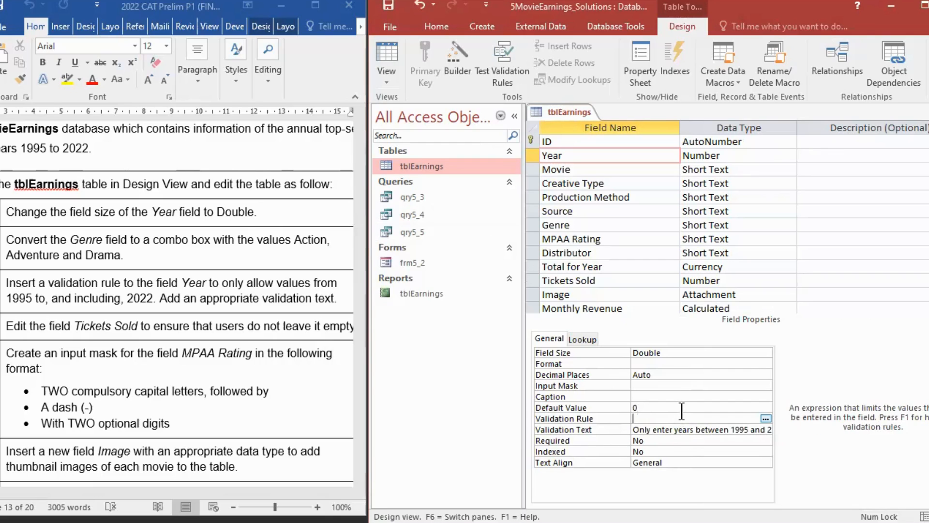
Empty the Year field's Default Value property
left_click(681, 412)
type("Betwee")
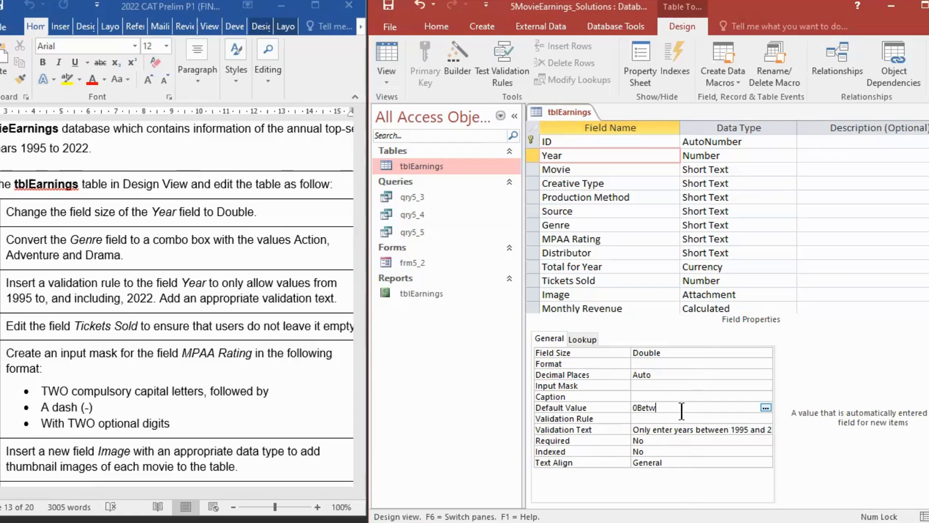
key("BackSpace")
key("BackSpace")
key("BackSpace")
key("BackSpace")
key("BackSpace")
key("BackSpace")
key("BackSpace")
left_click(769, 407)
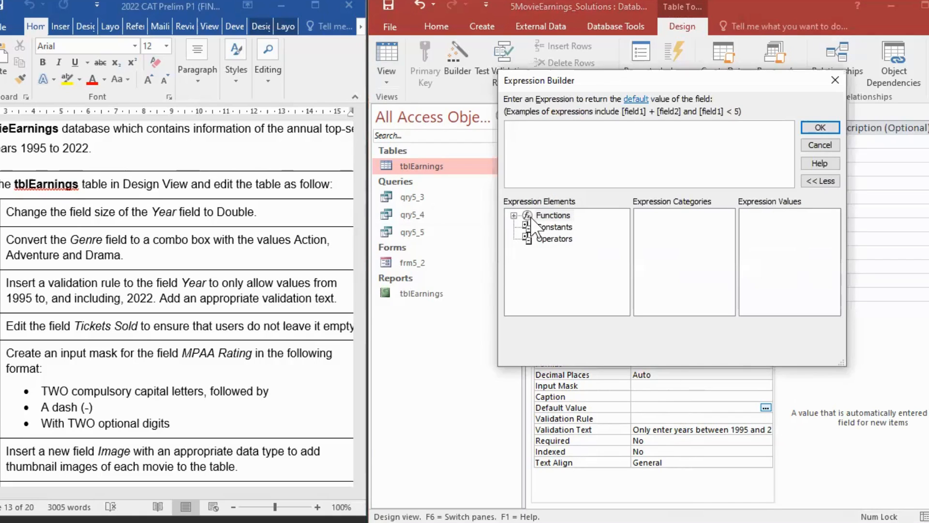
left_click(547, 216)
double_click(547, 216)
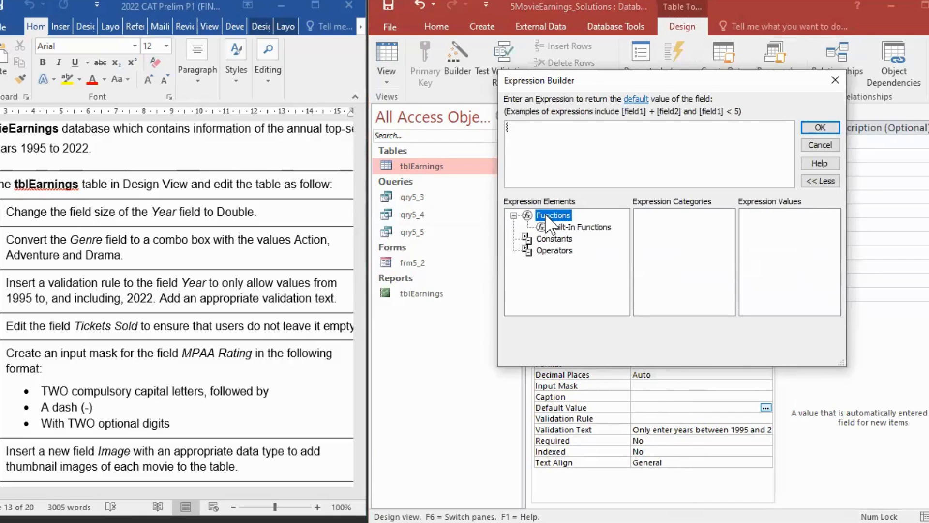
left_click(598, 227)
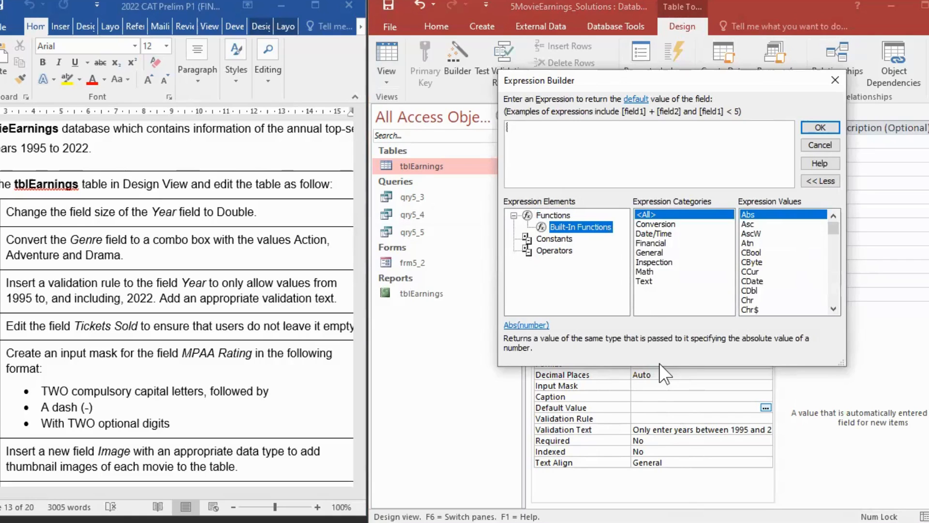
double_click(658, 234)
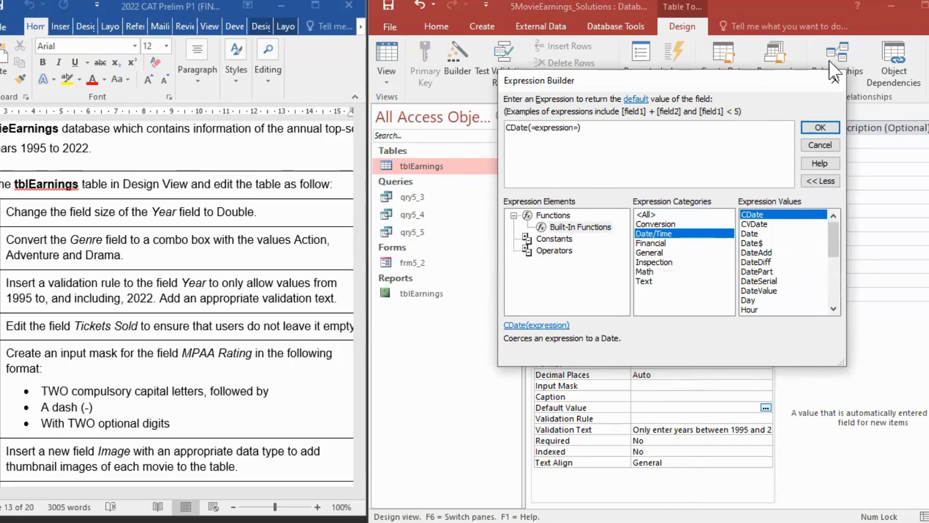
left_click(830, 76)
Try to set the Year field's Default Value to the expression Between 1995 And 20
type("B")
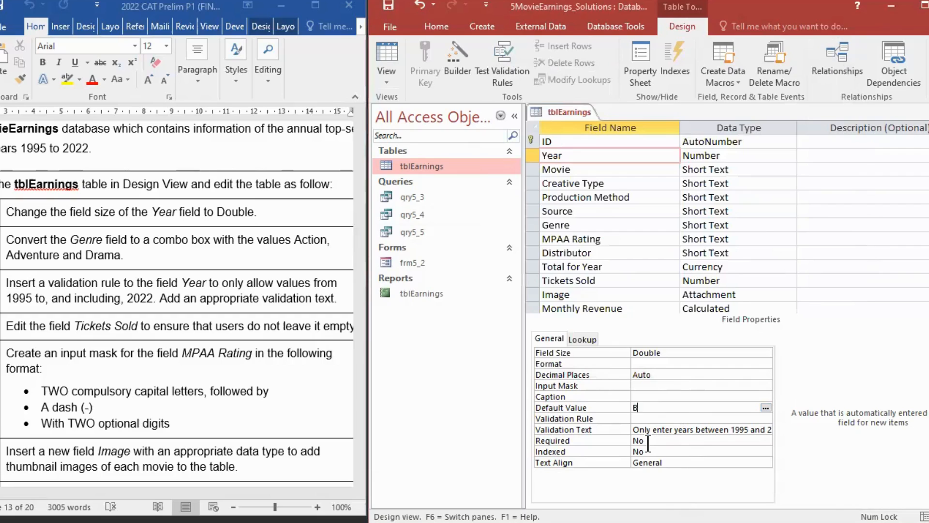
type("etween 1995 And")
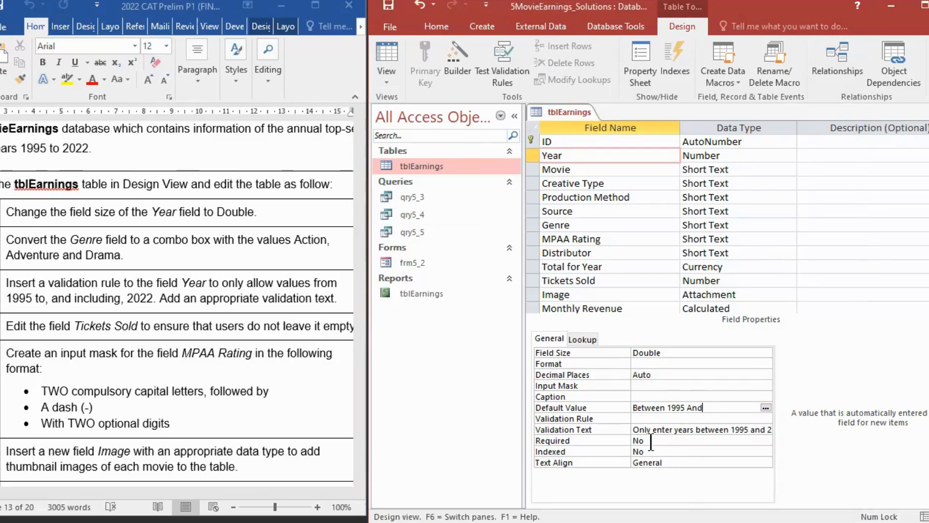
type("202")
key("BackSpace")
key("BackSpace")
key("BackSpace")
type("20")
left_click(651, 441)
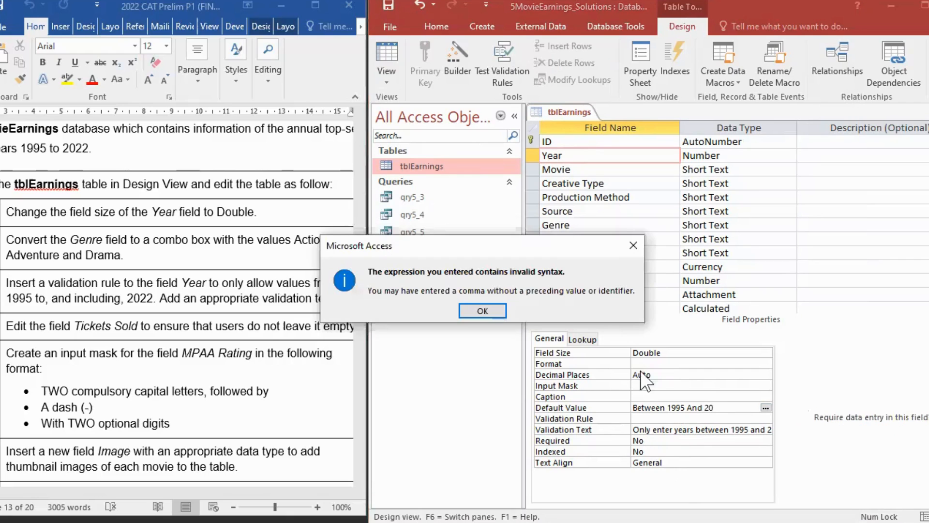
left_click(483, 310)
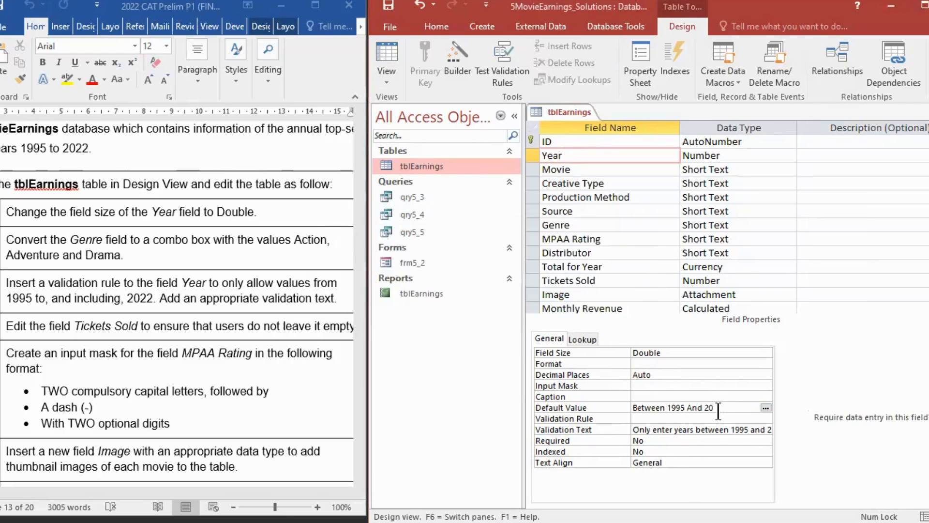
left_click(718, 417)
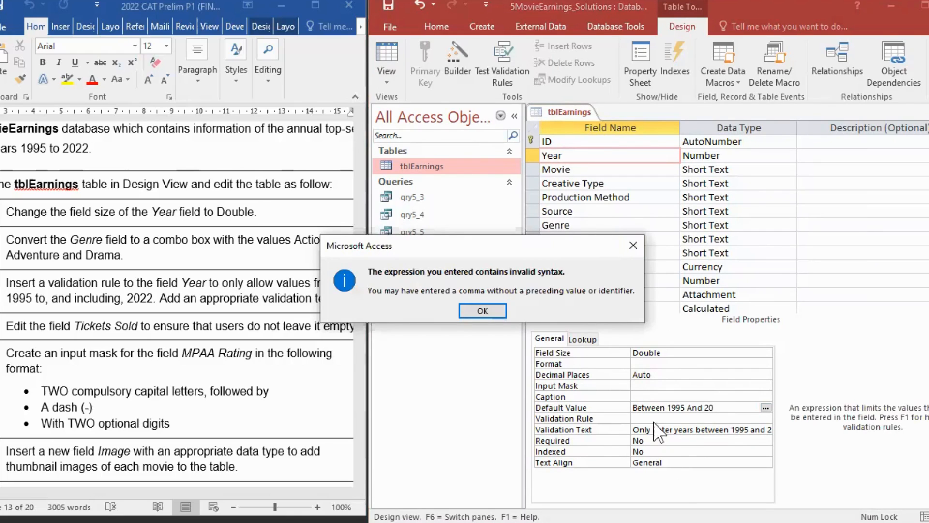
left_click(491, 311)
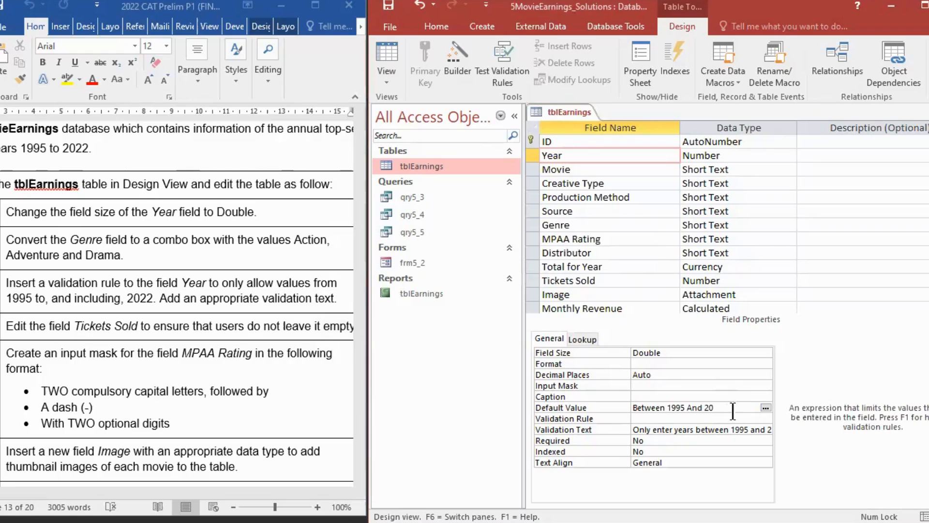
Remove the Between expression from the Year field's Default Value, leaving that property empty
left_click(718, 410)
key("BackSpace")
key("BackSpace")
key("BackSpace")
key("BackSpace")
key("BackSpace")
key("BackSpace")
key("BackSpace")
key("BackSpace")
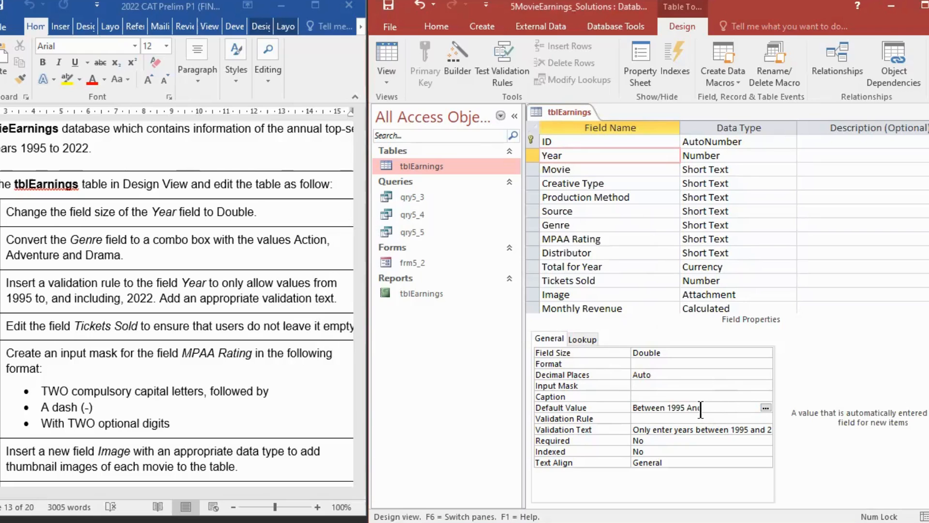
key("BackSpace")
key("BackSpace")
key("BackSpace")
key("BackSpace")
key("BackSpace")
key("BackSpace")
key("BackSpace")
key("BackSpace")
key("BackSpace")
key("BackSpace")
key("BackSpace")
Set the Year field's Validation Rule to Between 1995 And 2022
left_click(699, 419)
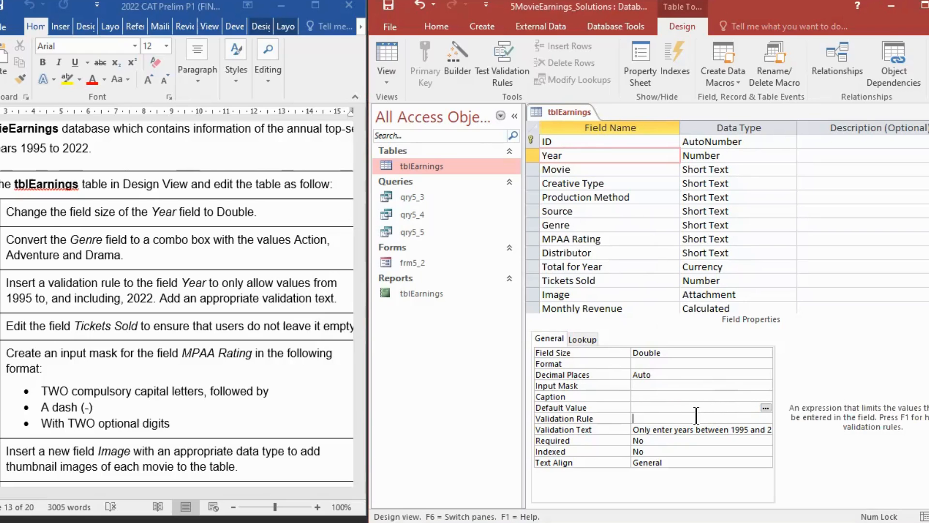
left_click(765, 418)
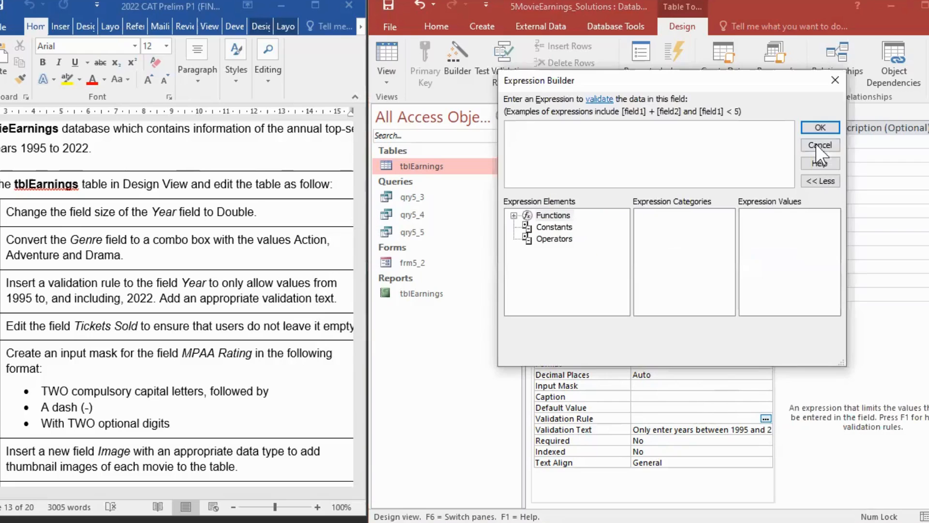
left_click(838, 77)
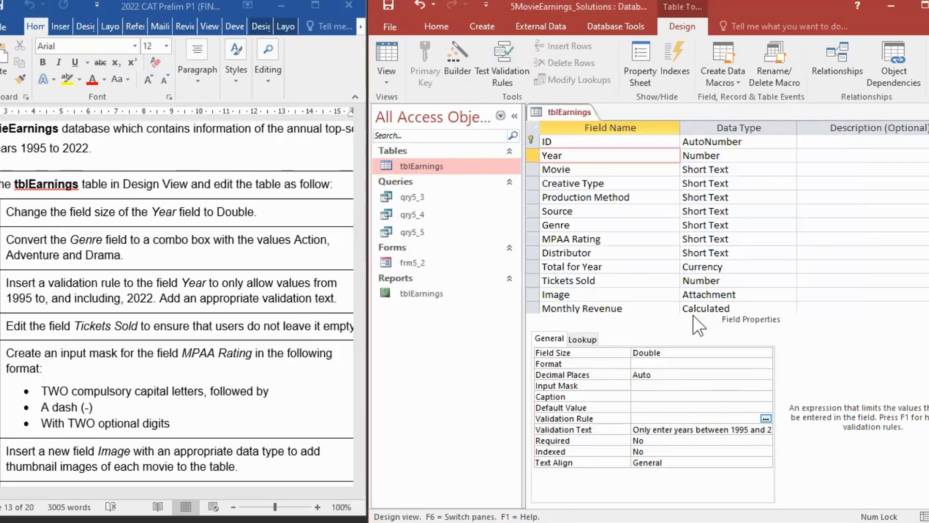
type("Between 1995 And 2022")
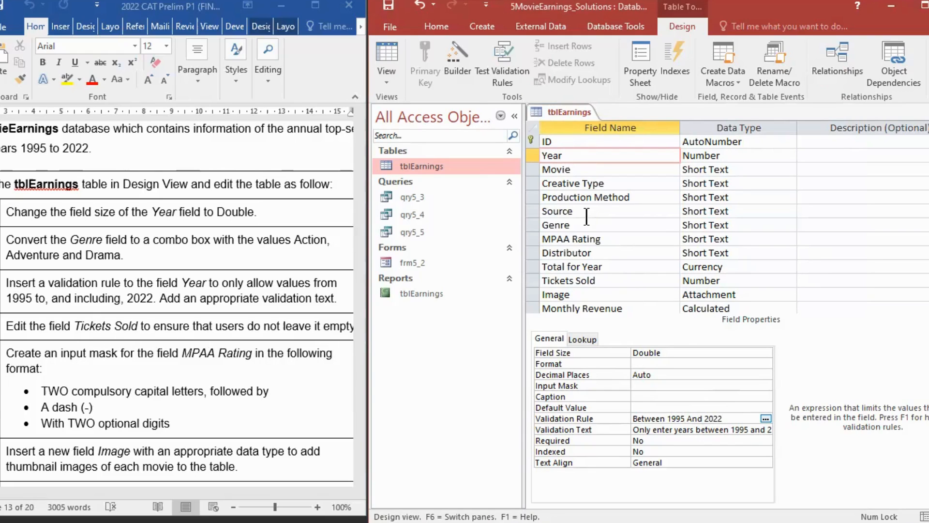
Set the Tickets Sold field's Required property to Yes
left_click(586, 281)
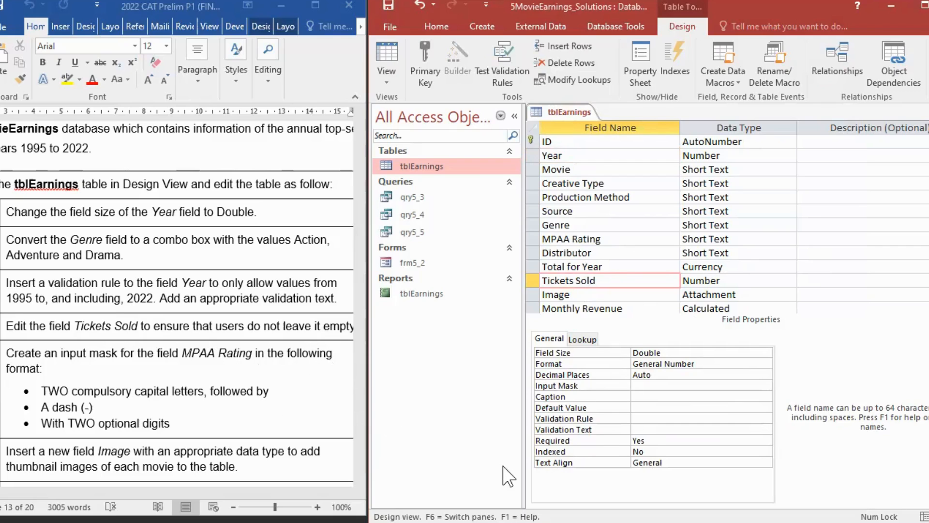
left_click(664, 440)
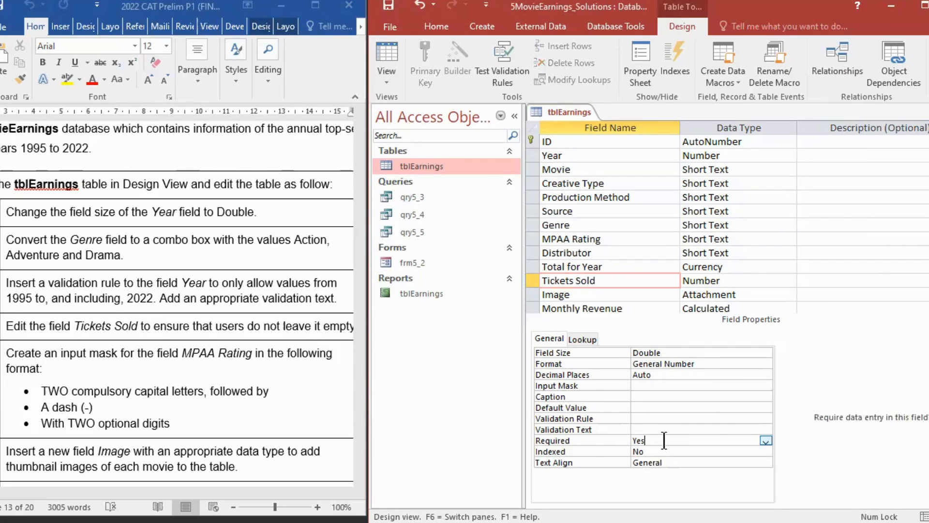
left_click(764, 440)
left_click(758, 461)
left_click(766, 440)
left_click(747, 450)
Select the MPAA Rating field and show the Input mask CharacterSheet PDF in Chrome beside the 2022 CAT Prelim P1 (FINAL) question paper
left_click(568, 240)
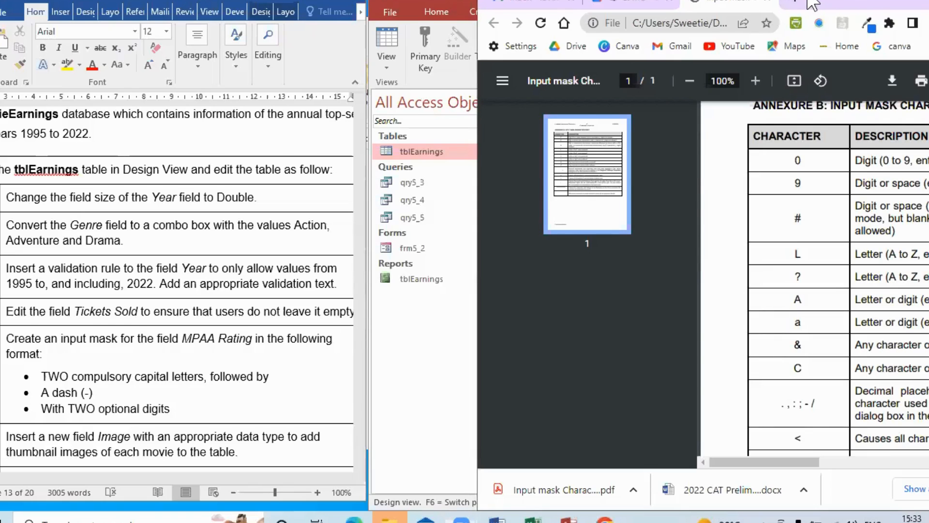
left_click_drag(808, 0, 637, 0)
left_click(749, 1)
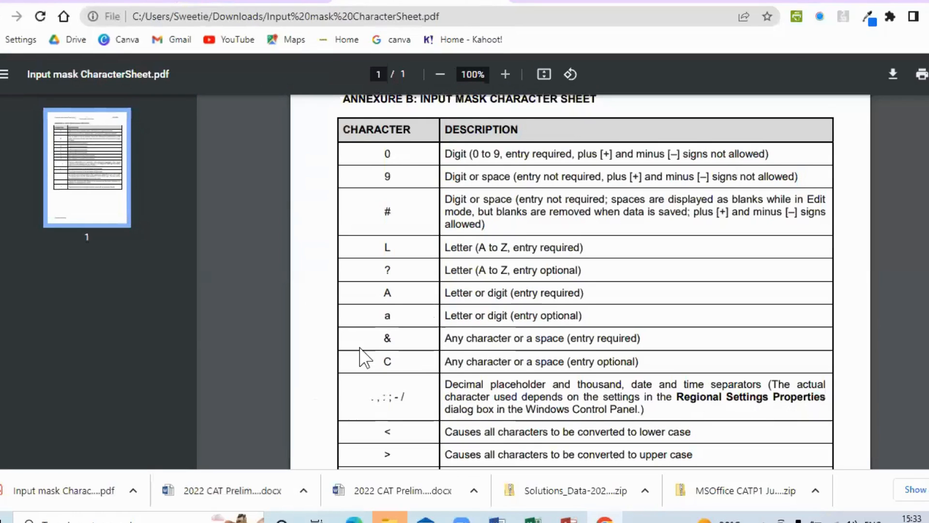
left_click(227, 486)
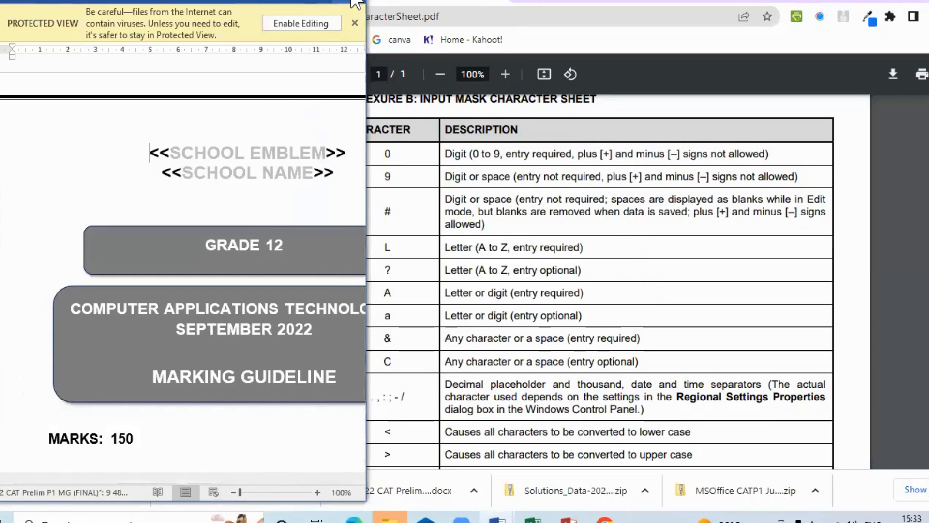
left_click(496, 517)
right_click(496, 518)
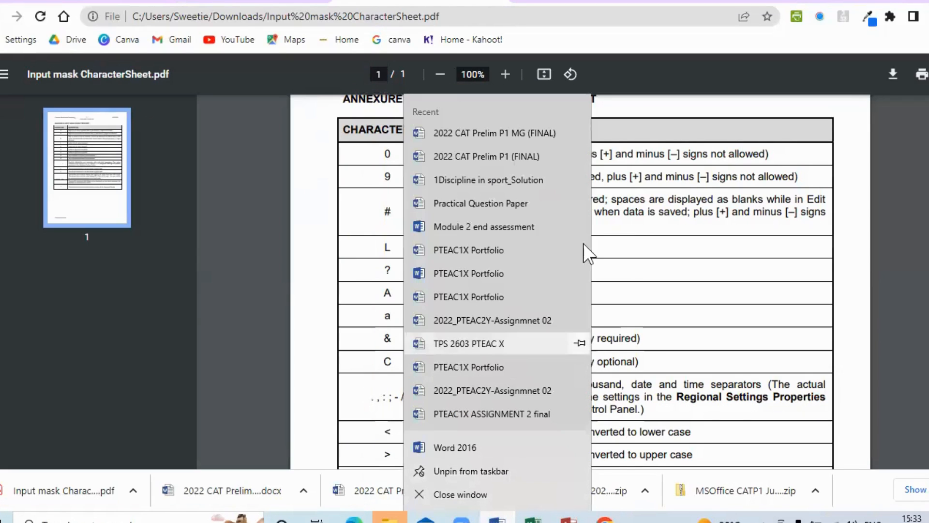
left_click(557, 160)
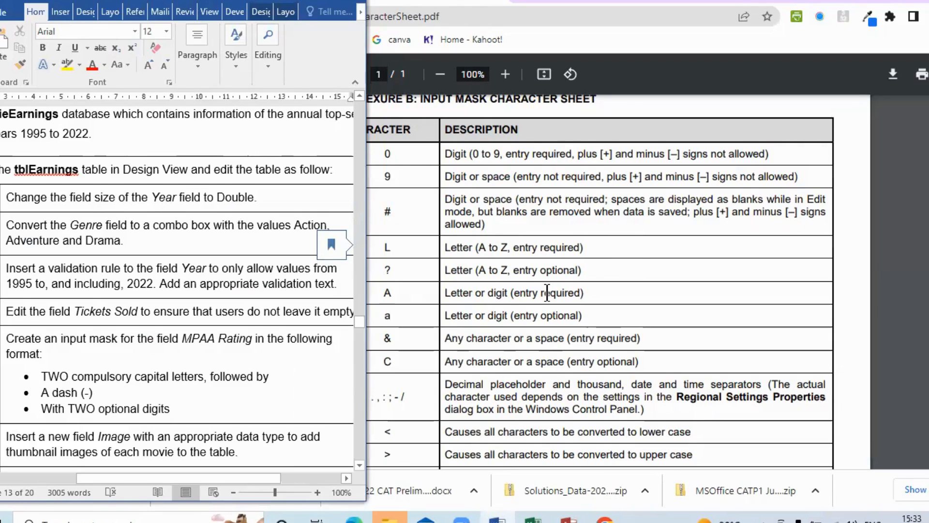
Examine the descriptions of the >, 9 and & characters in the input mask sheet against the MPAA Rating question
left_click(385, 451)
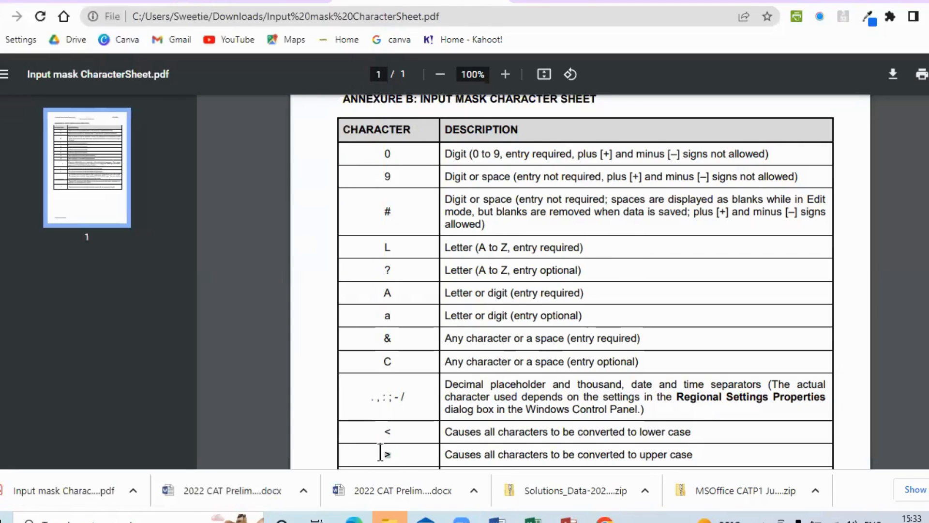
left_click_drag(439, 453, 704, 455)
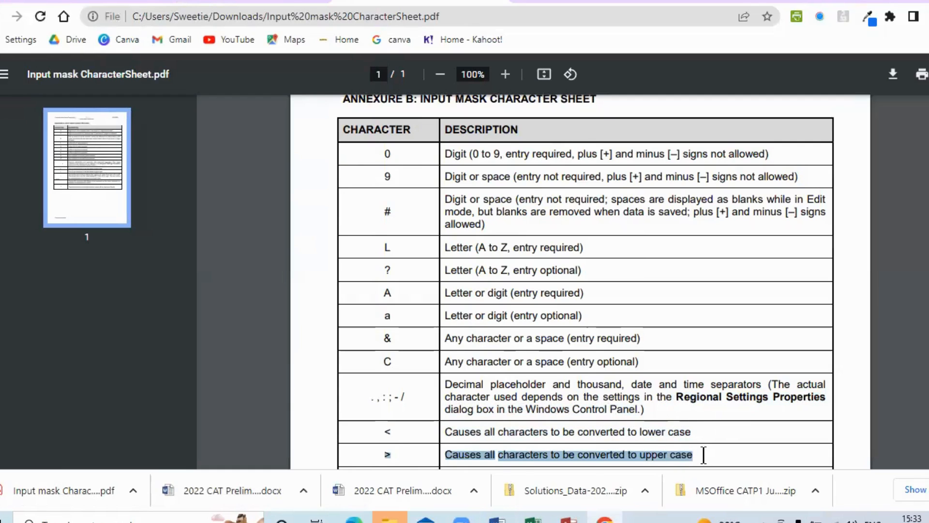
left_click(463, 172)
left_click_drag(444, 176, 650, 181)
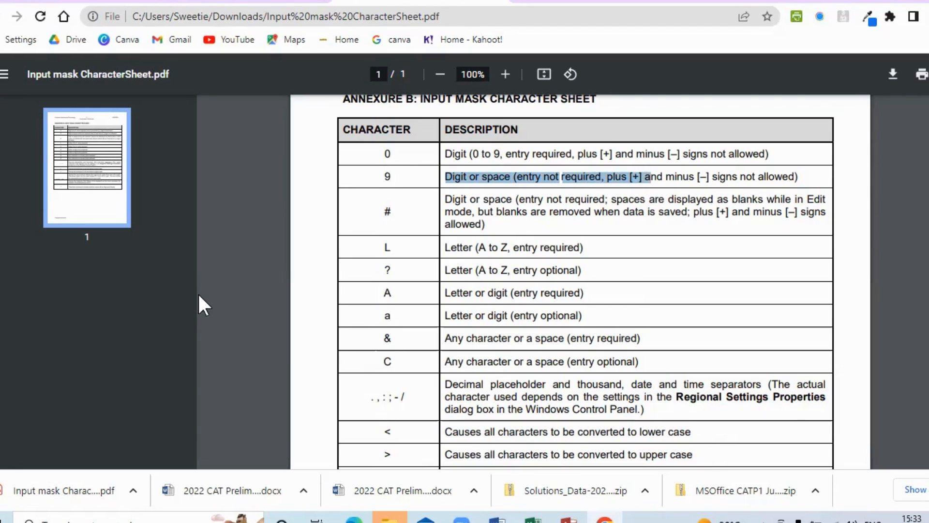
left_click(224, 484)
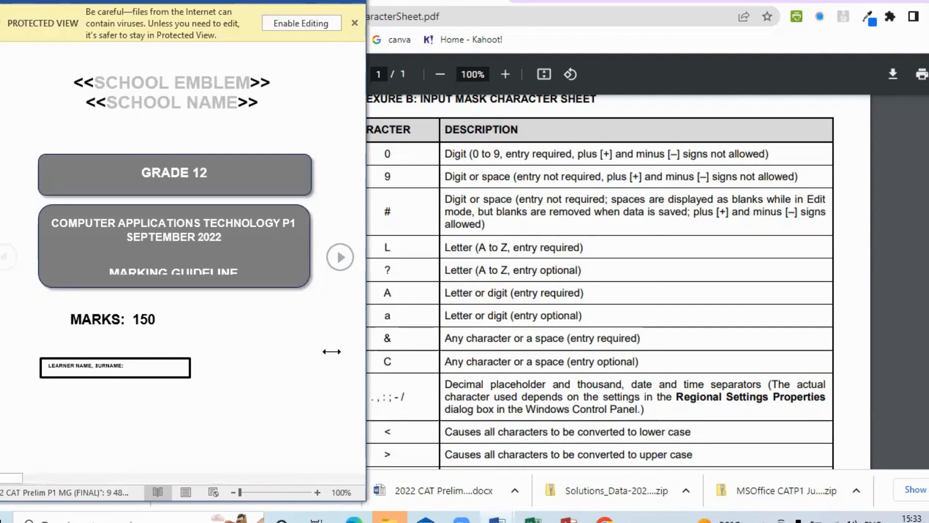
left_click(346, 2)
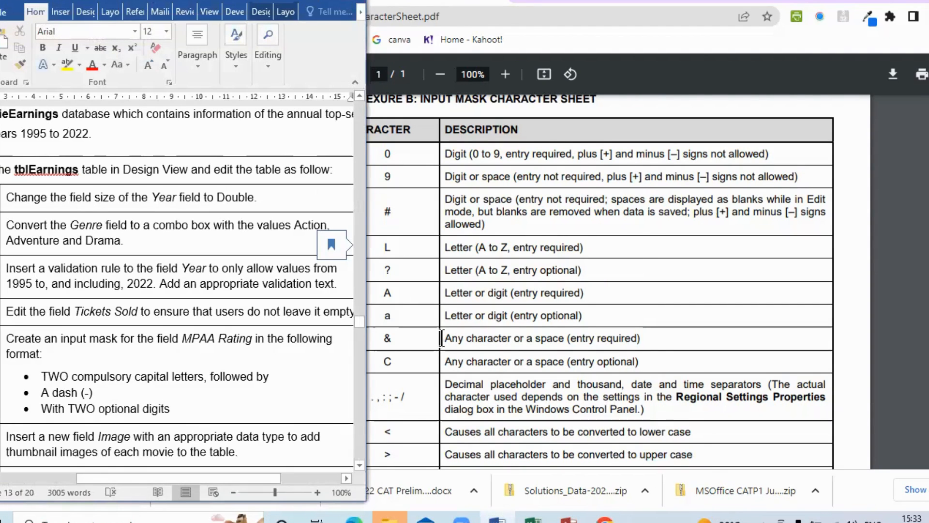
left_click(386, 338)
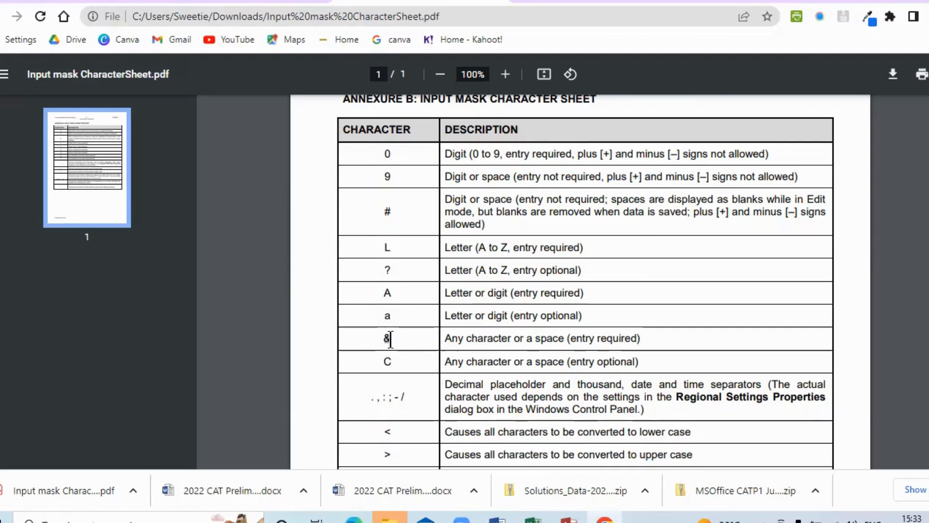
left_click_drag(442, 337, 656, 334)
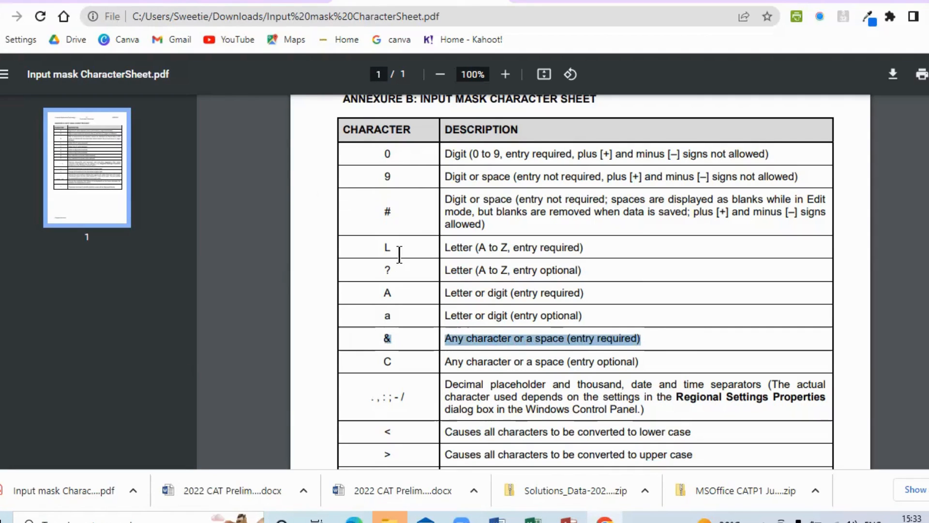
left_click(68, 494)
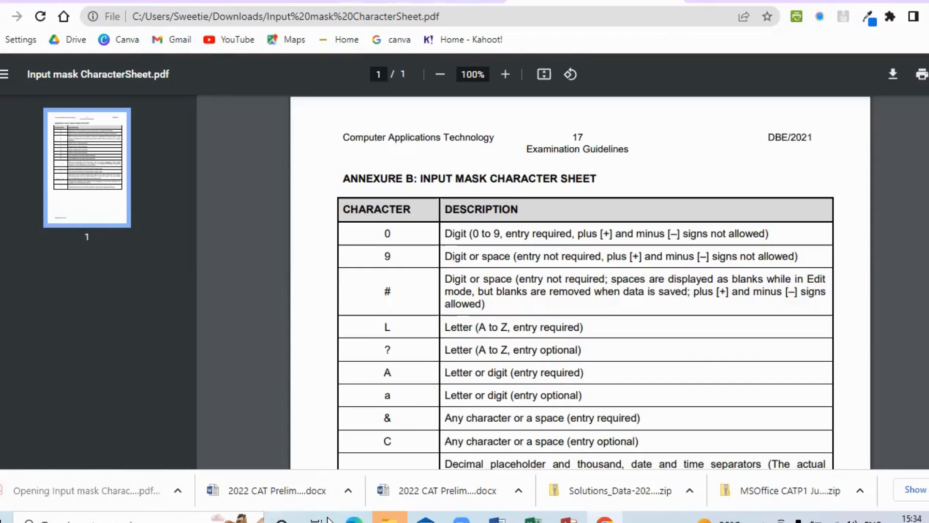
key("alt+Tab")
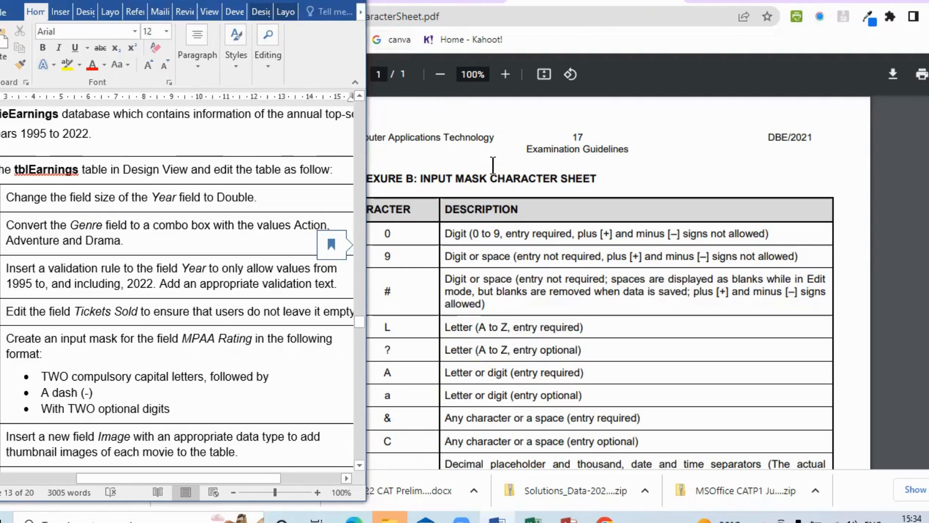
Return to tblEarnings in Access and replace the MPAA Rating field's Input Mask with >
left_click(355, 4)
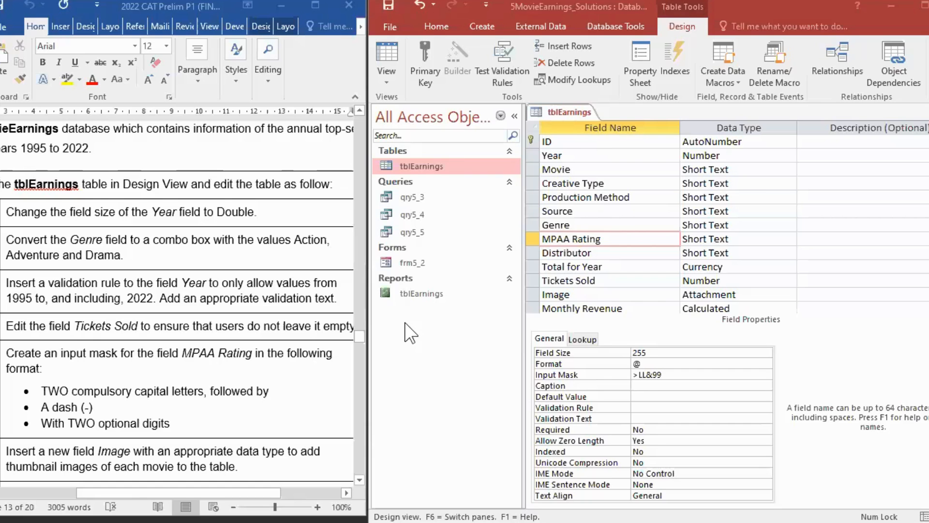
left_click(406, 323)
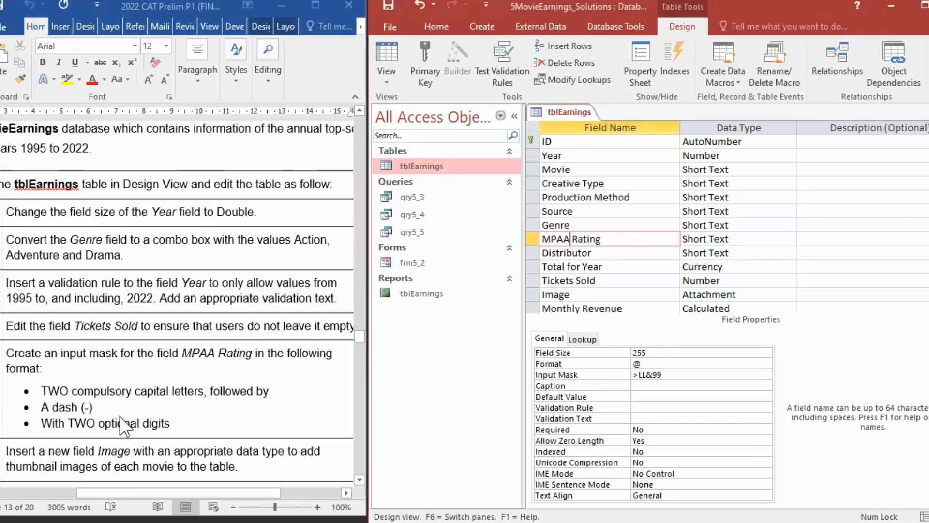
left_click_drag(670, 375, 624, 375)
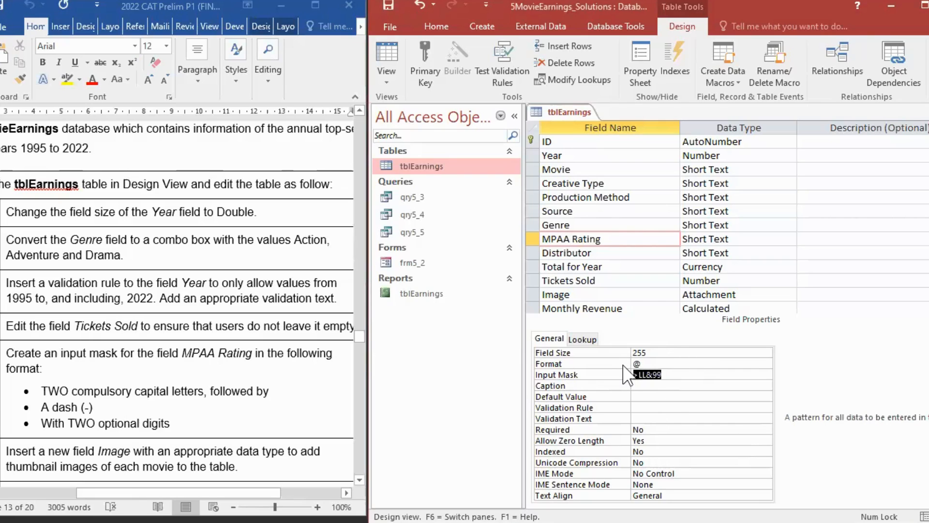
key("BackSpace")
type(">")
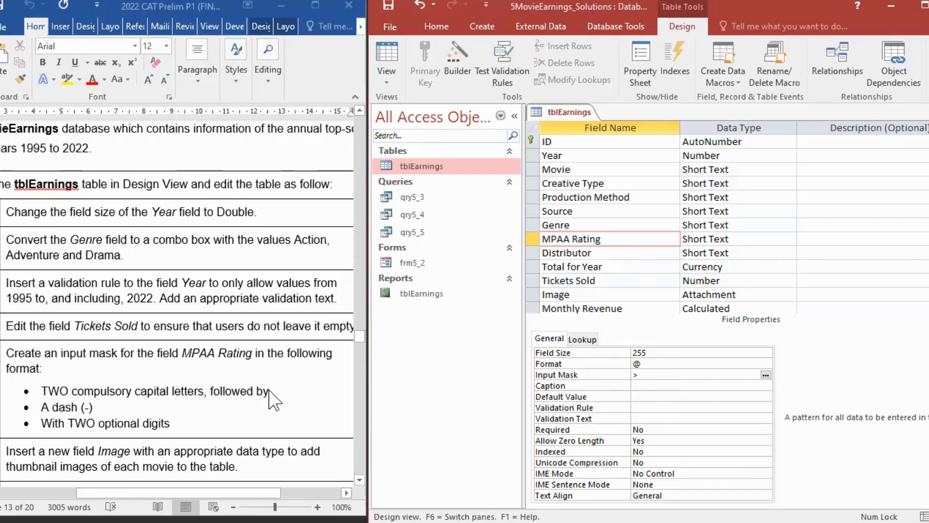
left_click(316, 376)
type(">")
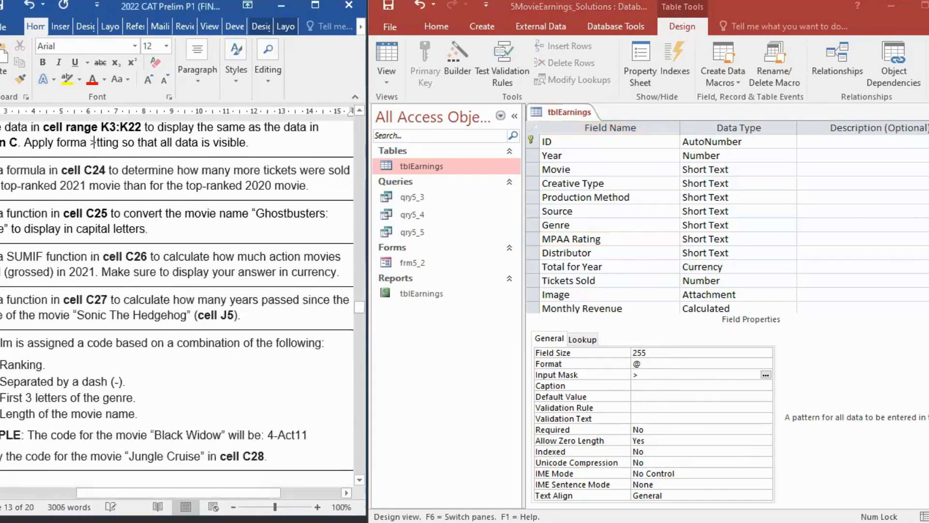
key("ctrl+z")
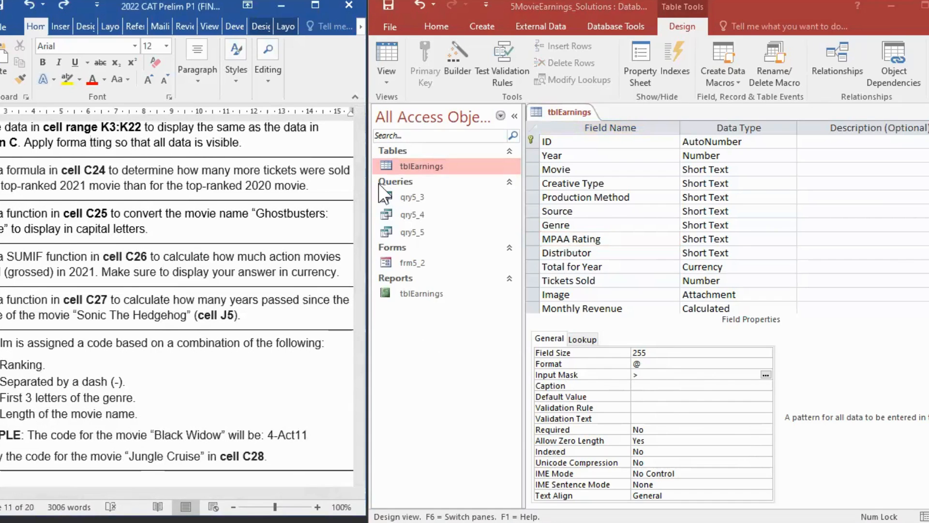
left_click_drag(360, 314, 367, 344)
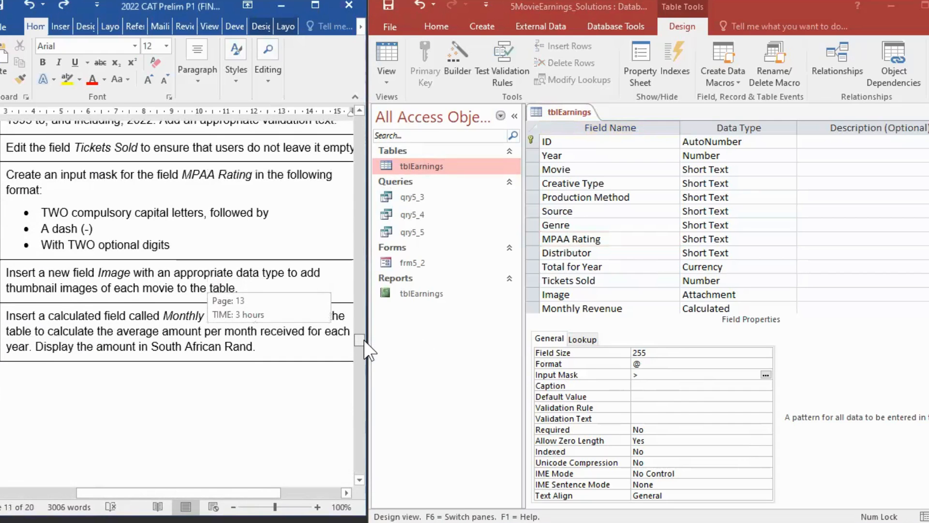
Annotate the capital letters bullet in the question paper with >LL and extend the MPAA Rating Input Mask to >LL
left_click(276, 212)
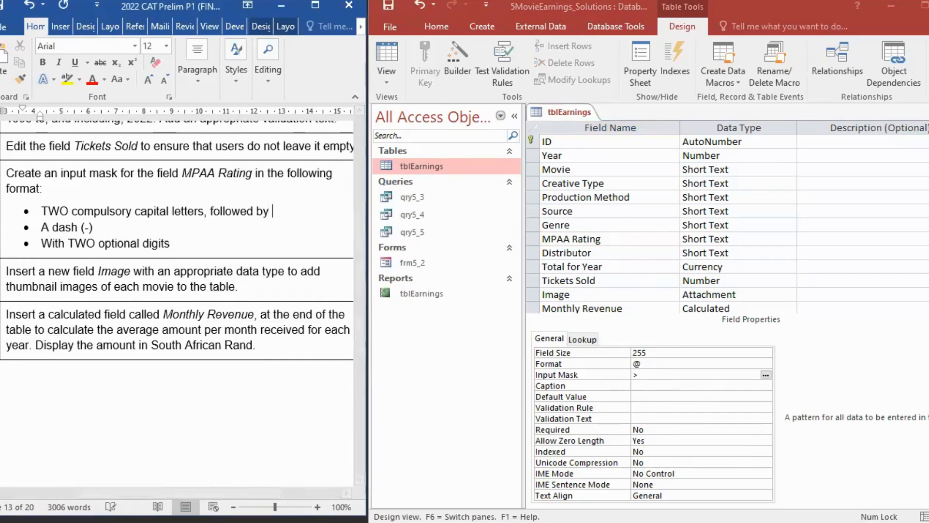
type(">")
left_click(123, 229)
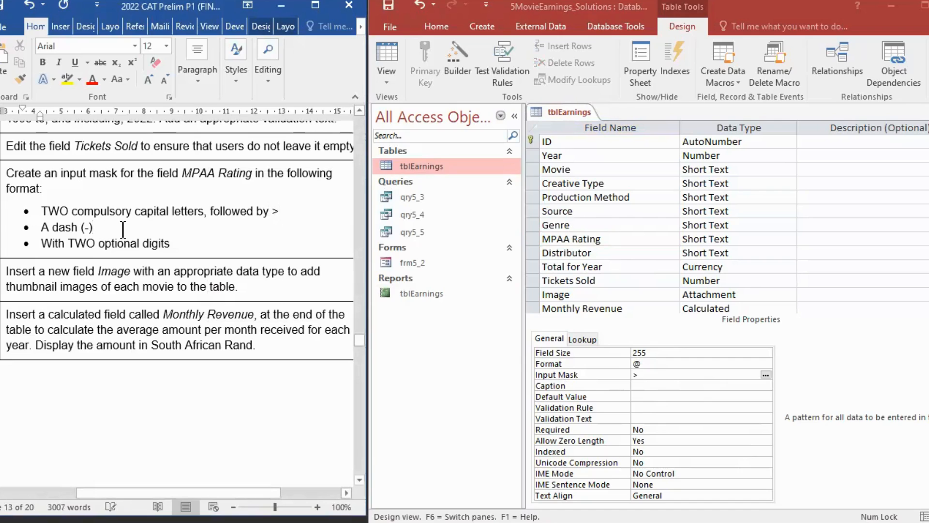
left_click_drag(72, 212, 41, 211)
left_click(291, 215)
type("LL")
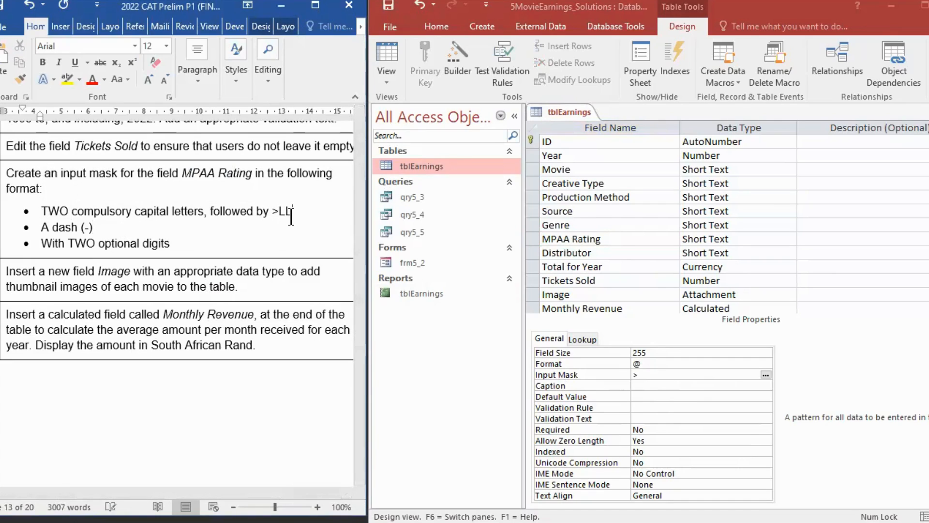
left_click(648, 373)
type("LL")
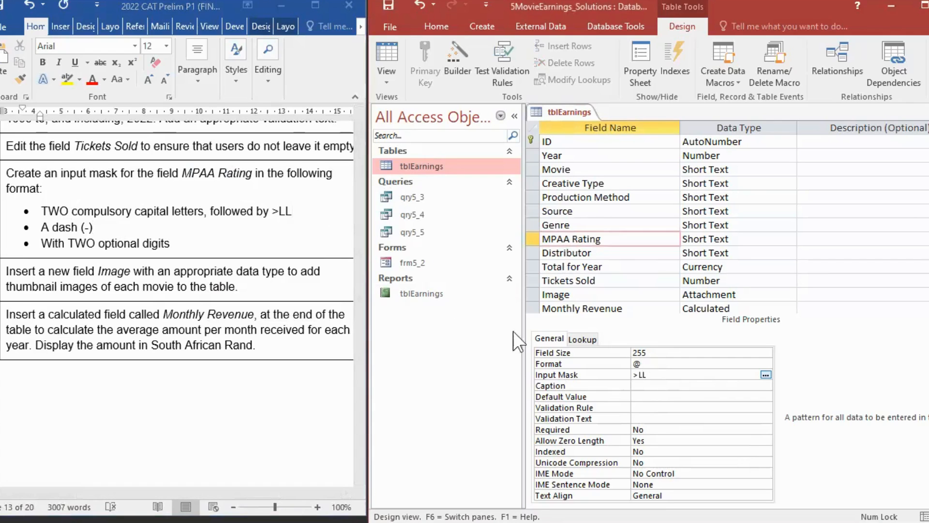
Add & after the dash bullet in the question paper and append it to the MPAA Rating Input Mask
left_click(121, 229)
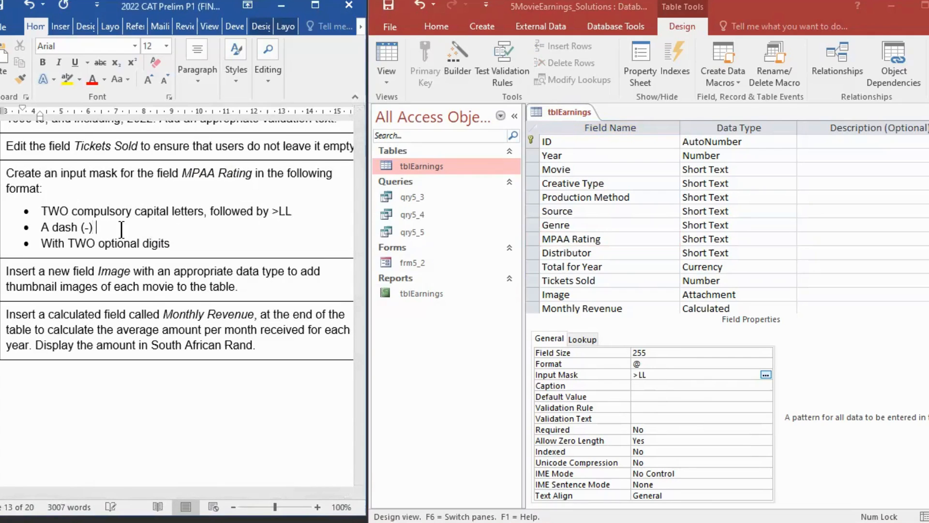
type("&")
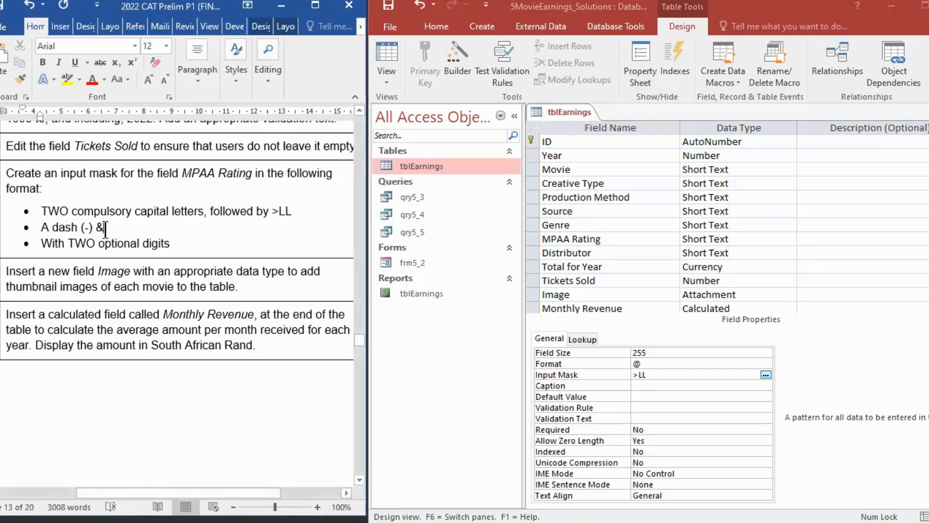
left_click_drag(105, 230, 97, 229)
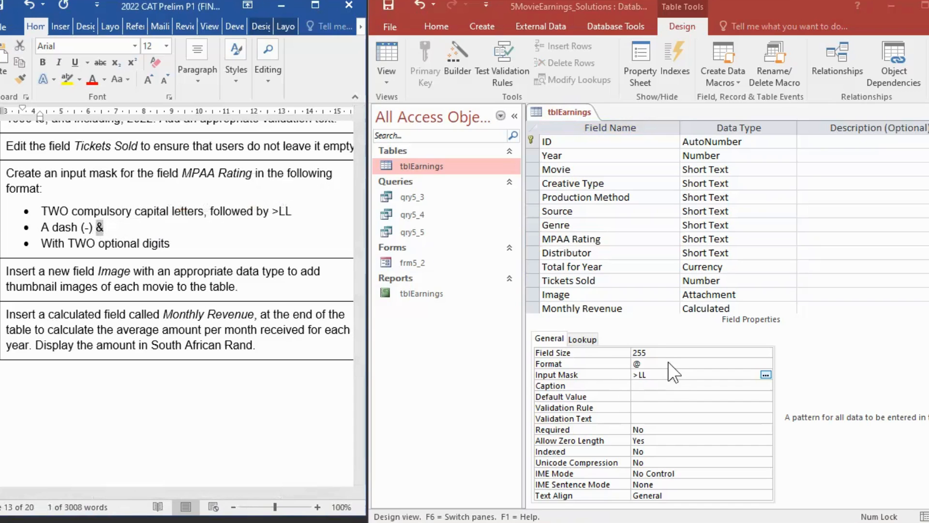
left_click(664, 376)
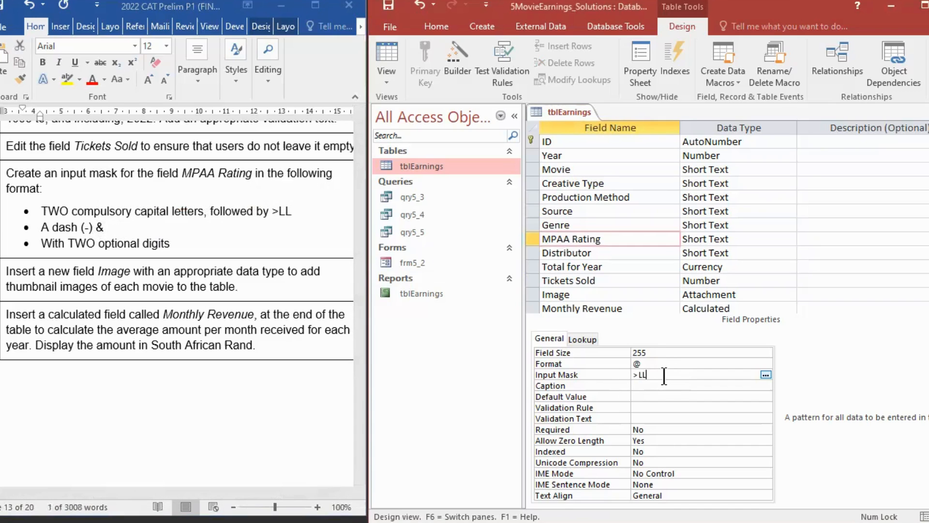
type("&")
Write 99 after the optional digits bullet and copy it to the end of the MPAA Rating Input Mask, giving >LL&99
left_click(182, 246)
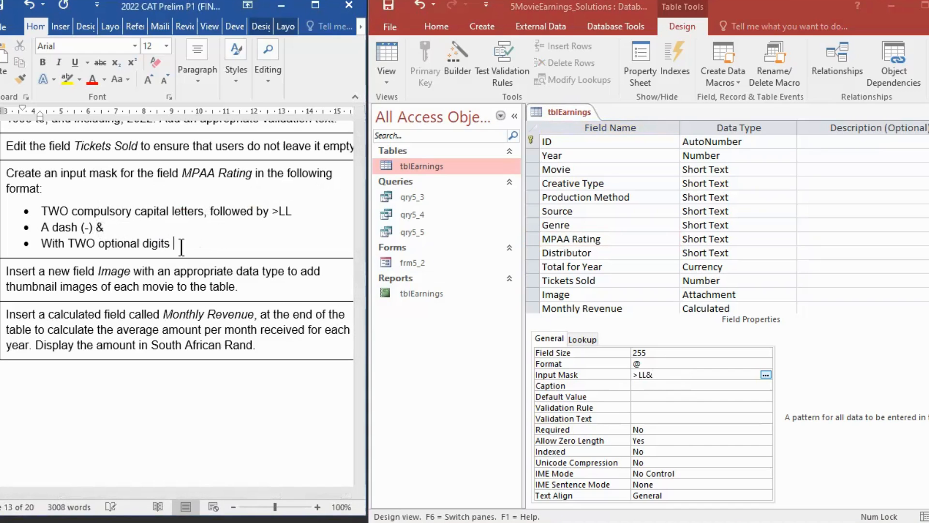
type("99")
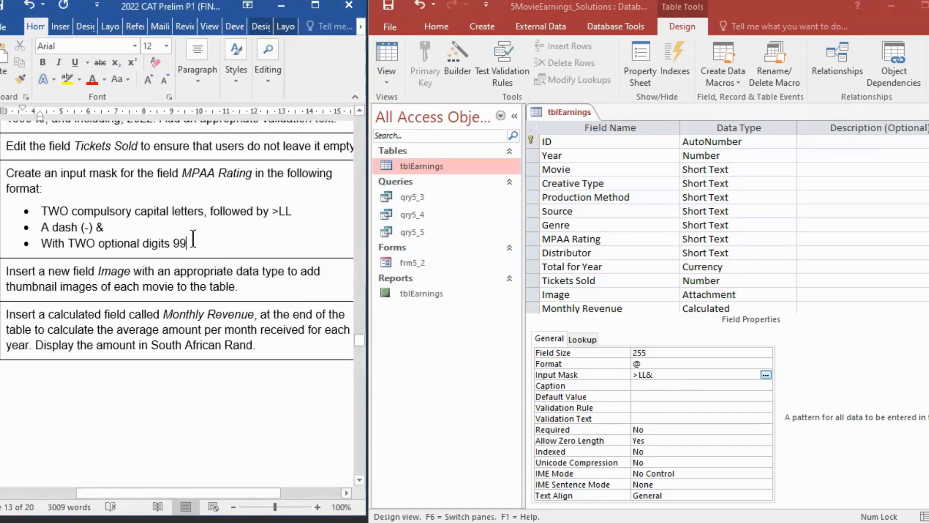
left_click_drag(192, 242, 173, 244)
key("ctrl+c")
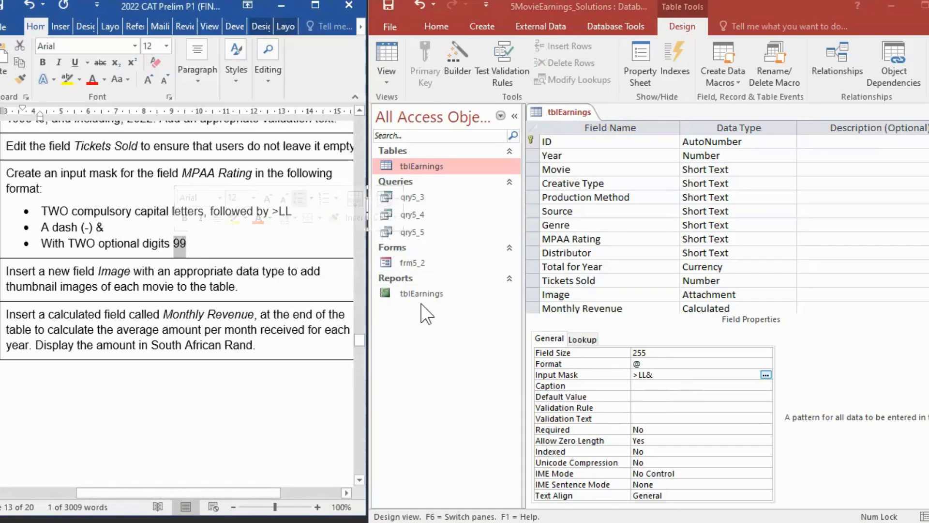
left_click(663, 374)
key("ctrl+v")
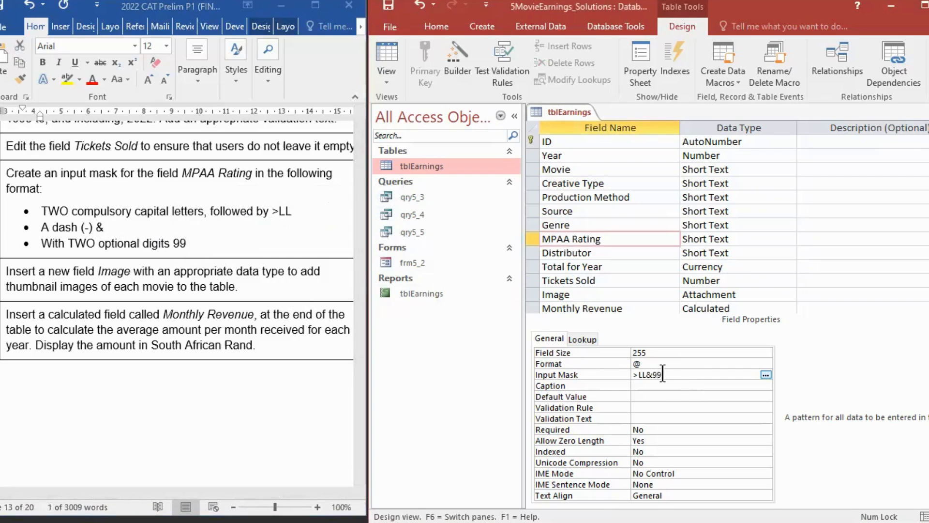
Change TWO to ONE in the compulsory capital letters bullet of the question paper and shorten its mask note to >L
double_click(68, 214)
key("Delete")
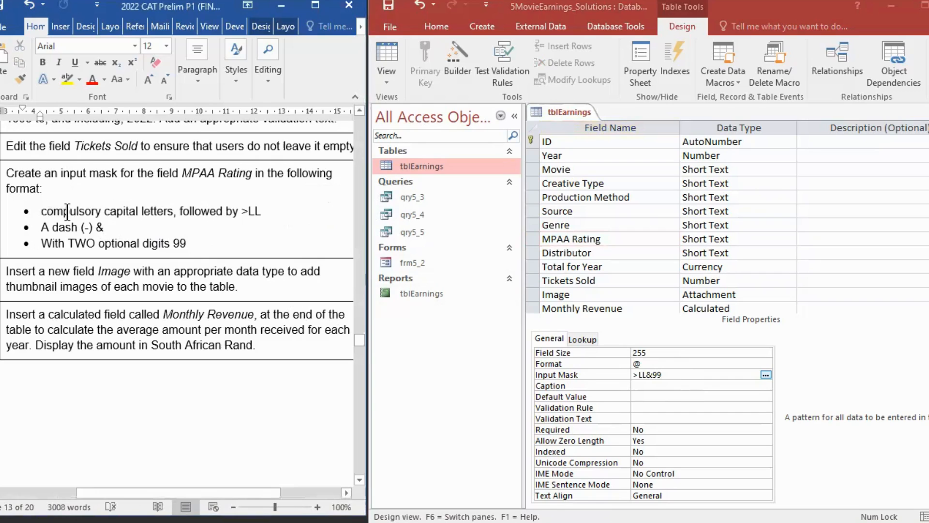
type("ONRE")
key("BackSpace")
key("BackSpace")
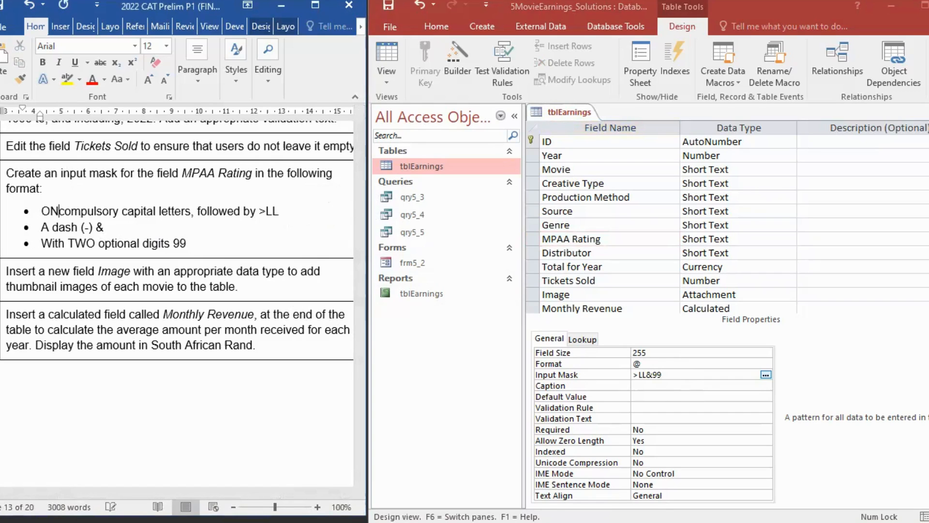
type("E")
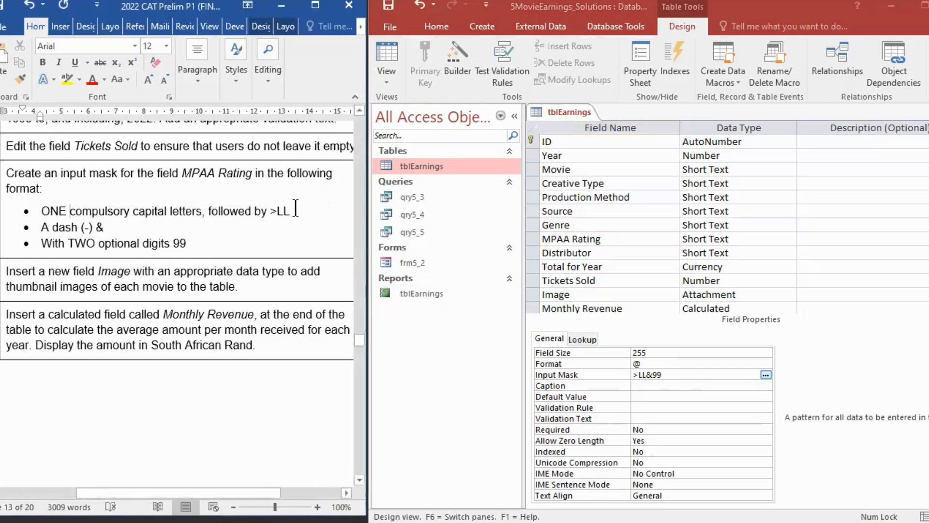
left_click(295, 209)
key("BackSpace")
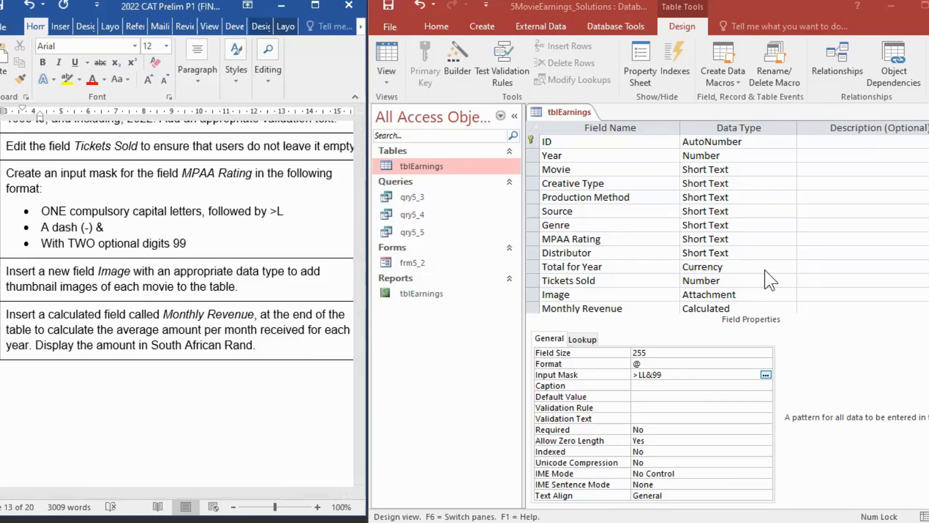
Review the data type choices for the imageTest field in tblEarnings and keep OLE Object
left_click(726, 267)
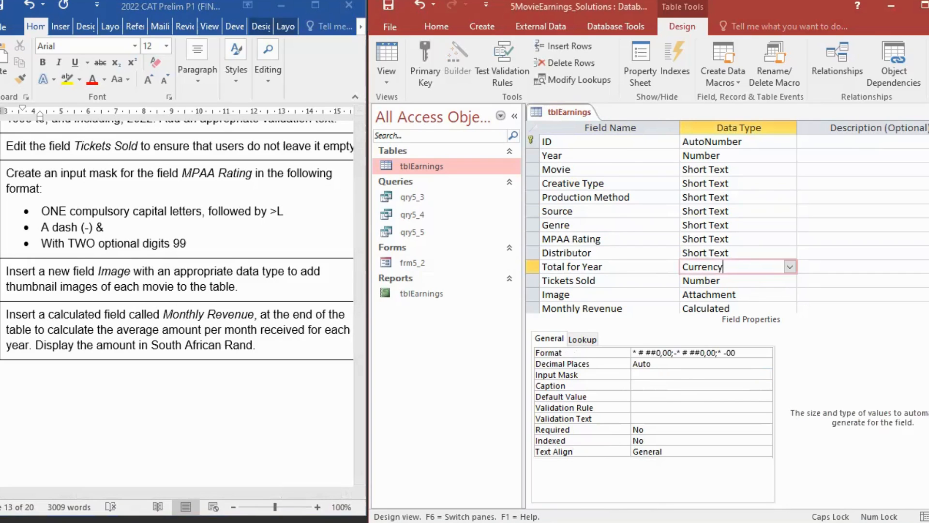
scroll(726, 267, "down", 3)
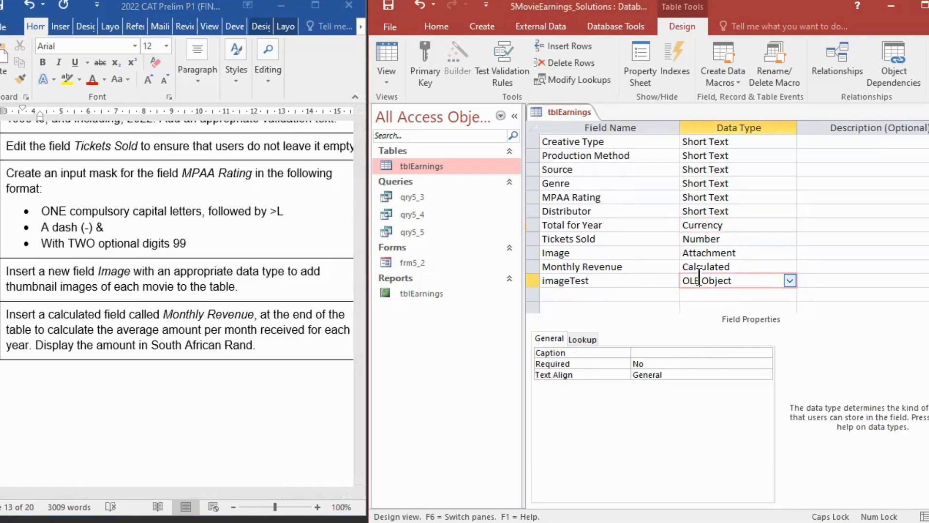
left_click(782, 279)
left_click(790, 280)
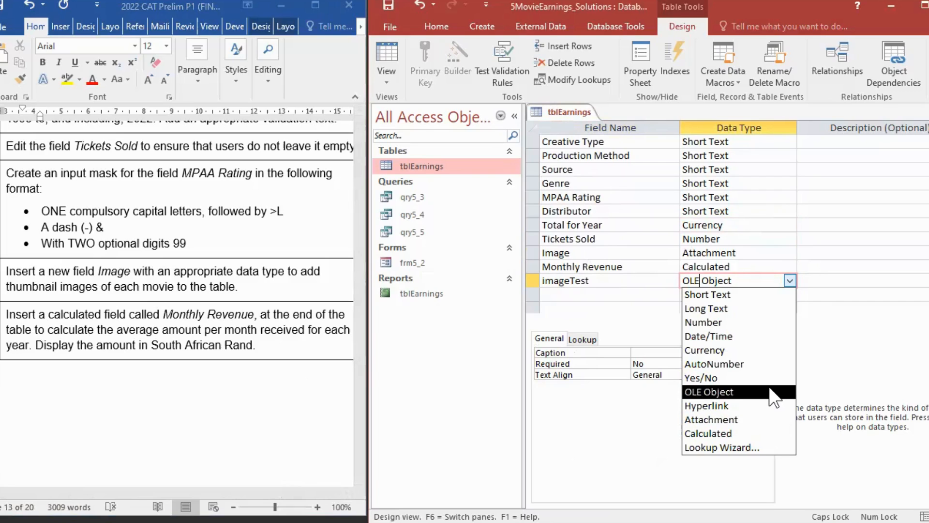
left_click(773, 396)
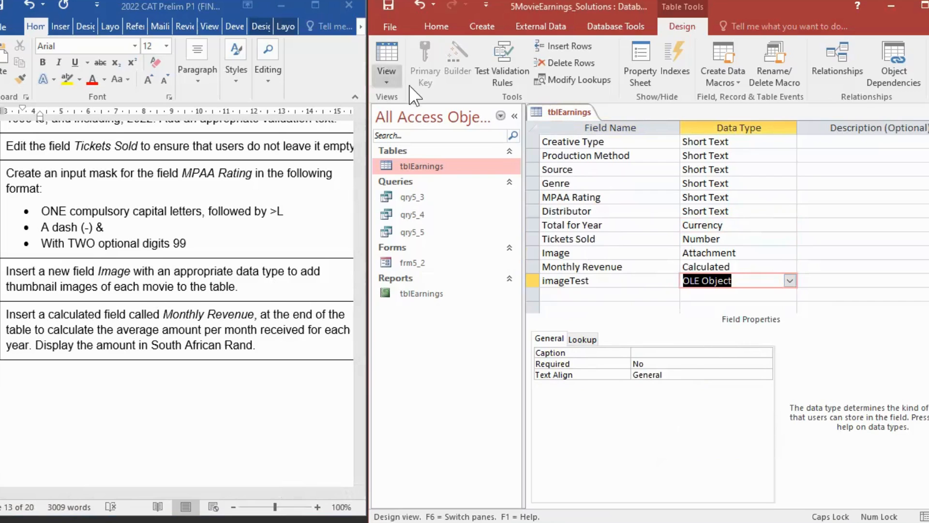
Save tblEarnings and show its attachment and Monthly Revenue columns in Datasheet View
left_click(385, 44)
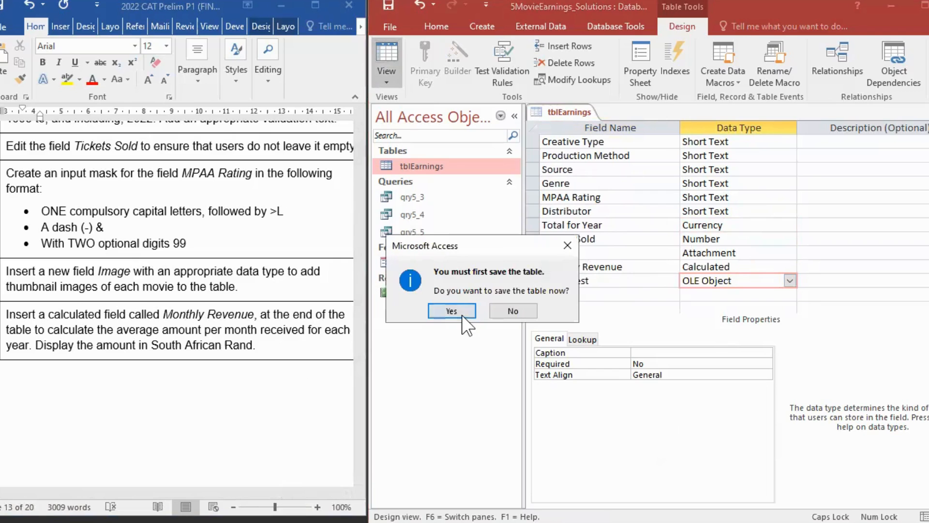
left_click(452, 310)
left_click(417, 310)
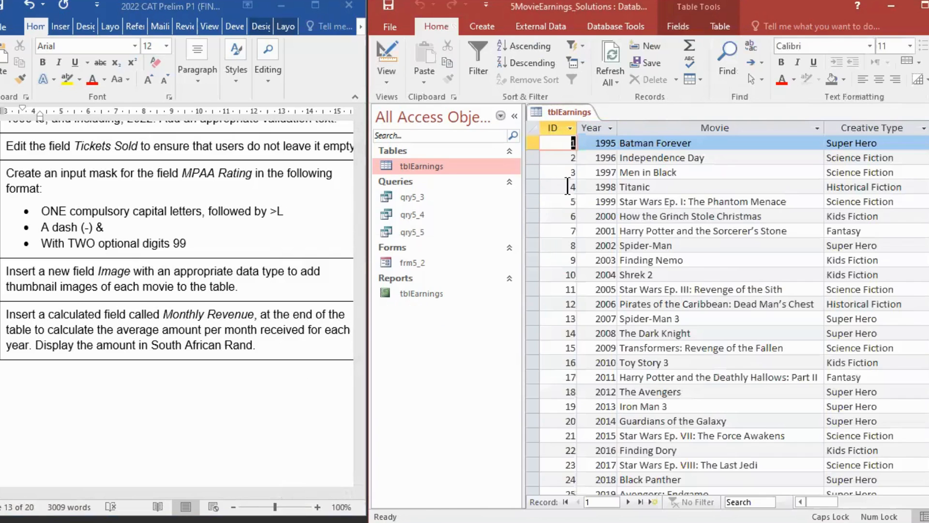
left_click_drag(826, 504, 895, 504)
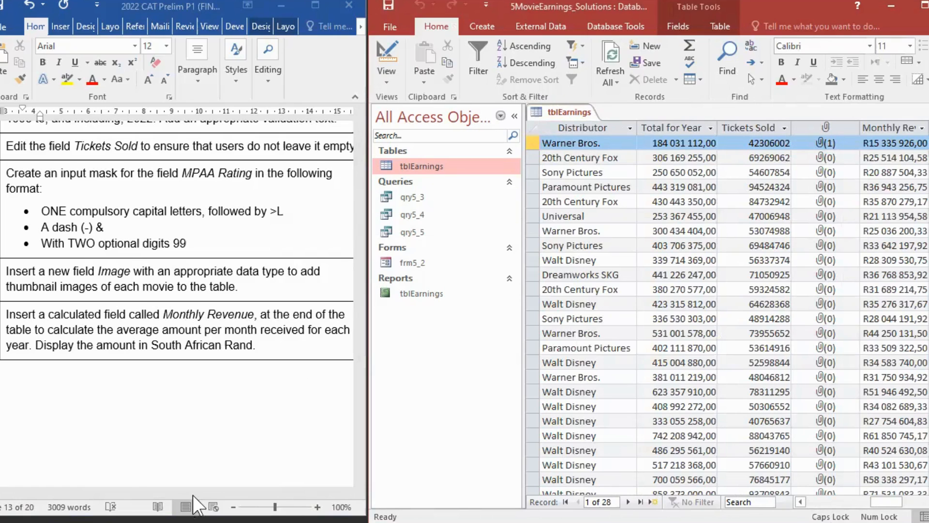
Switch tblEarnings to Design View and back to Datasheet View, and look through the records down to the new record row
left_click(385, 45)
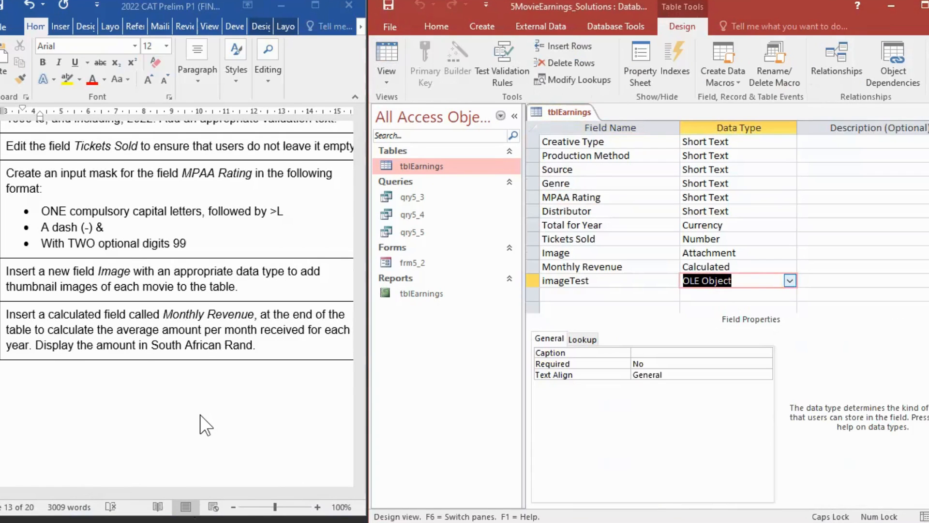
left_click(359, 345)
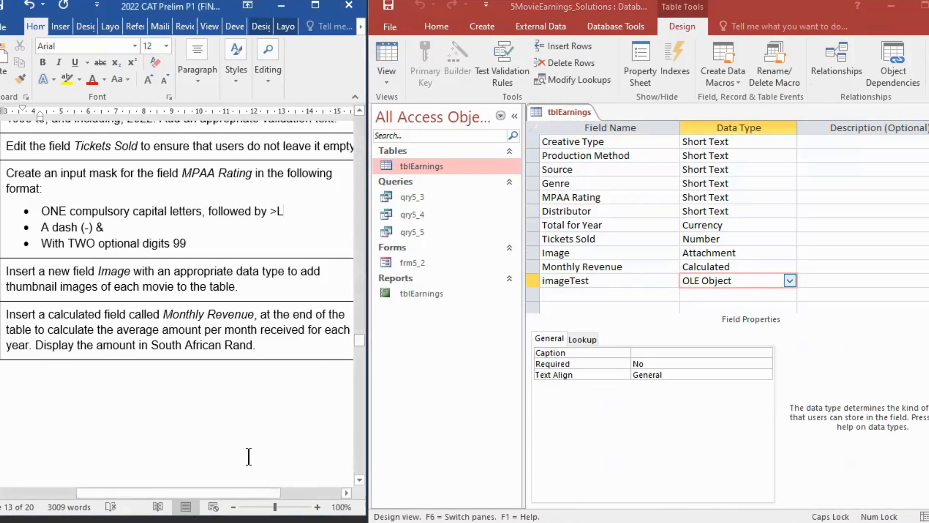
left_click(382, 49)
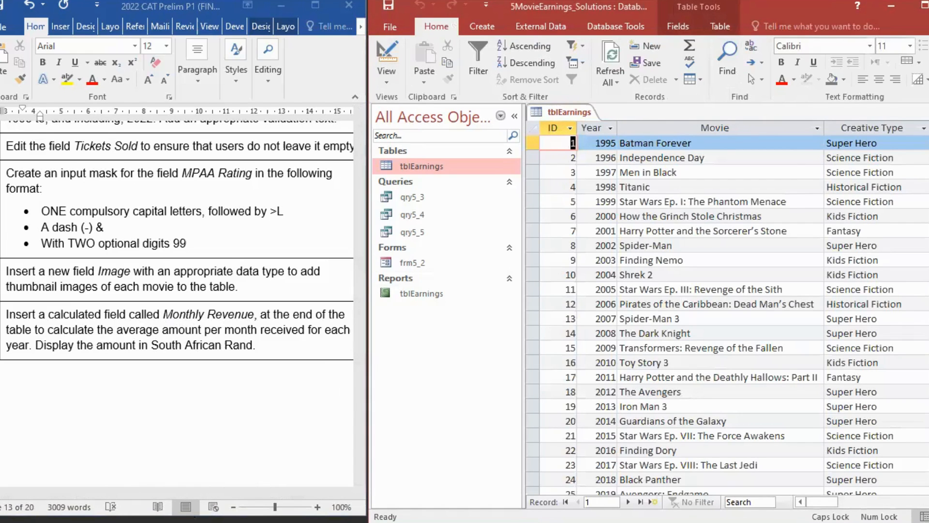
scroll(727, 315, "down", 7)
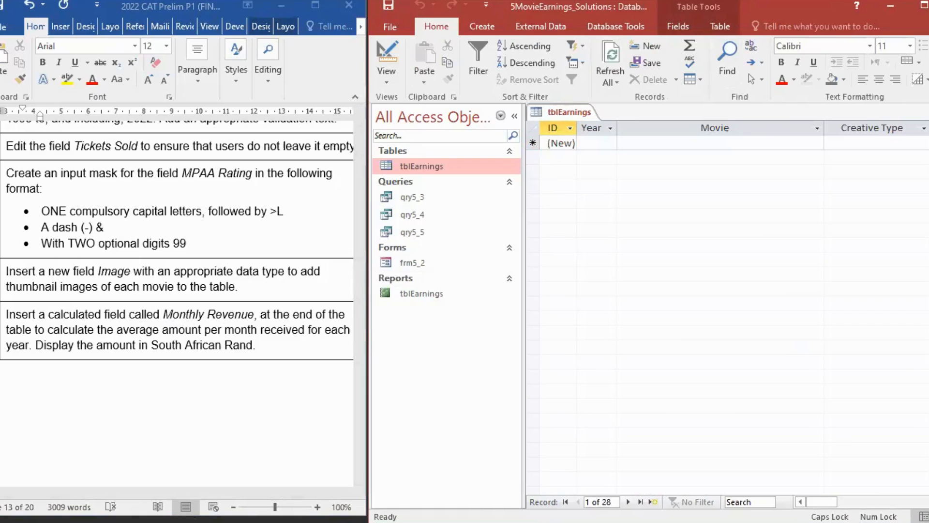
scroll(727, 232, "up", 4)
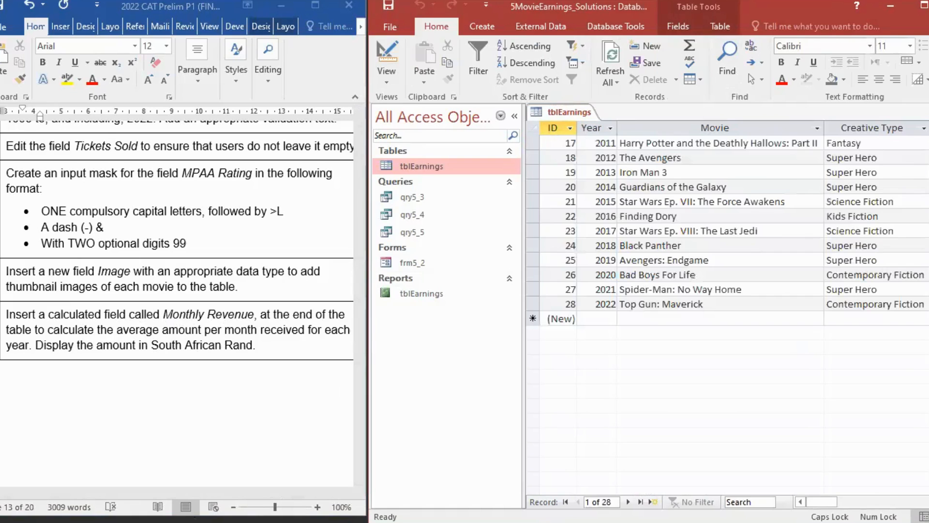
Review the Monthly Revenue column of tblEarnings and select its first record's value
left_click_drag(822, 502, 889, 491)
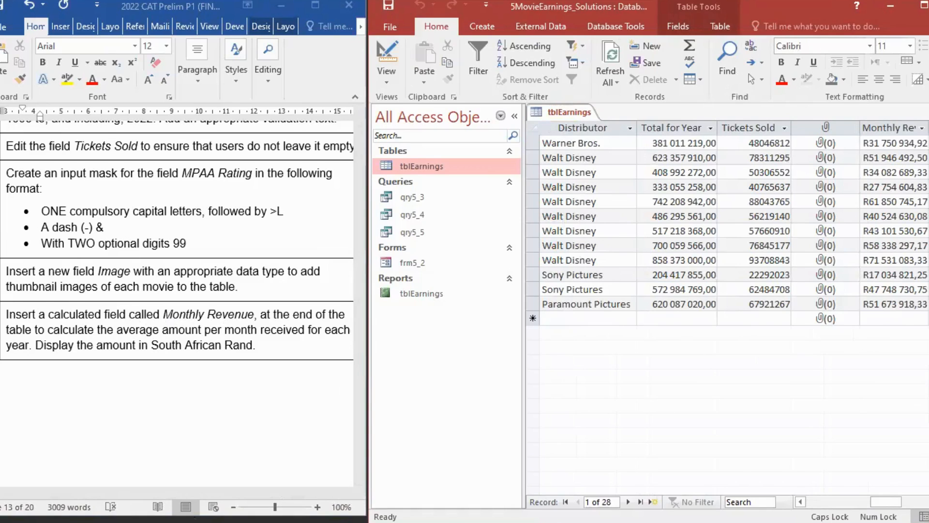
scroll(892, 129, "up", 5)
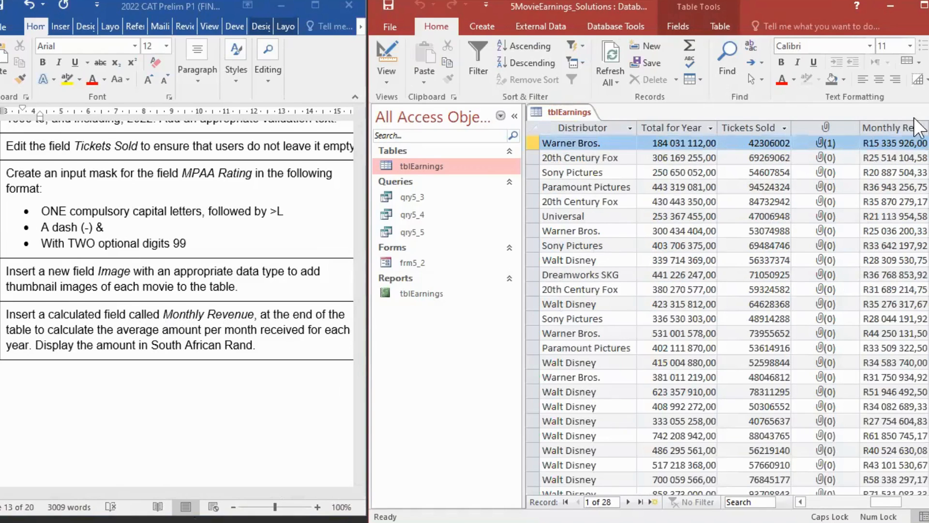
left_click(921, 130)
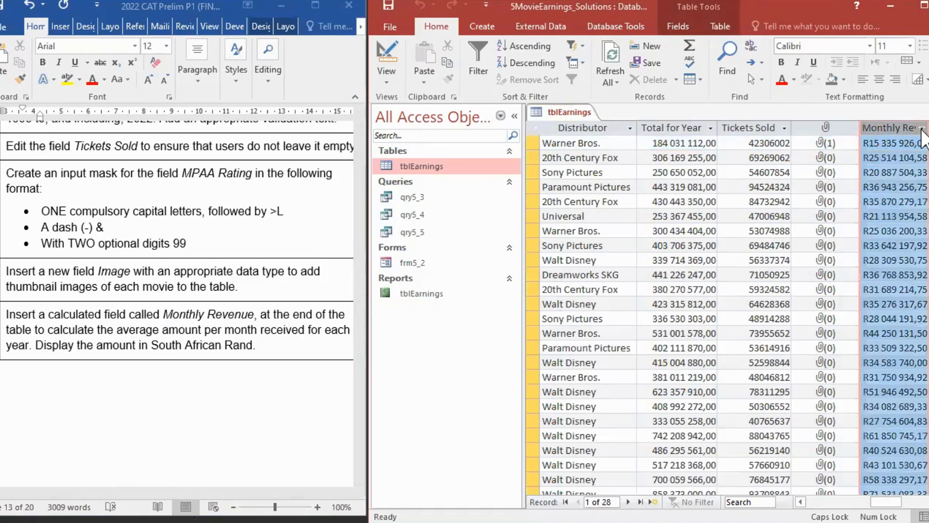
left_click(893, 143)
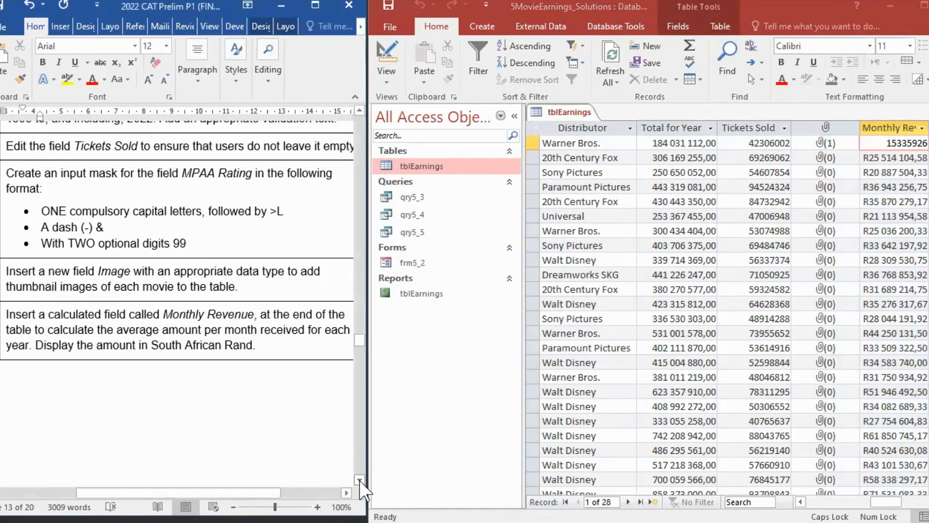
Read the frm5_2 form question in the question paper, including its screenshot and the notes on fields, heading, picture and shading
left_click(359, 481)
scroll(359, 481, "down", 8)
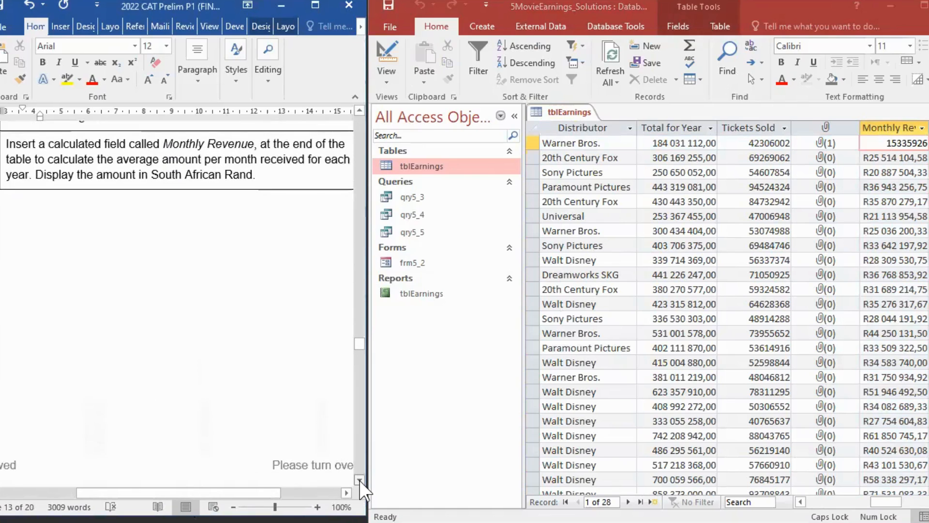
scroll(359, 480, "down", 10)
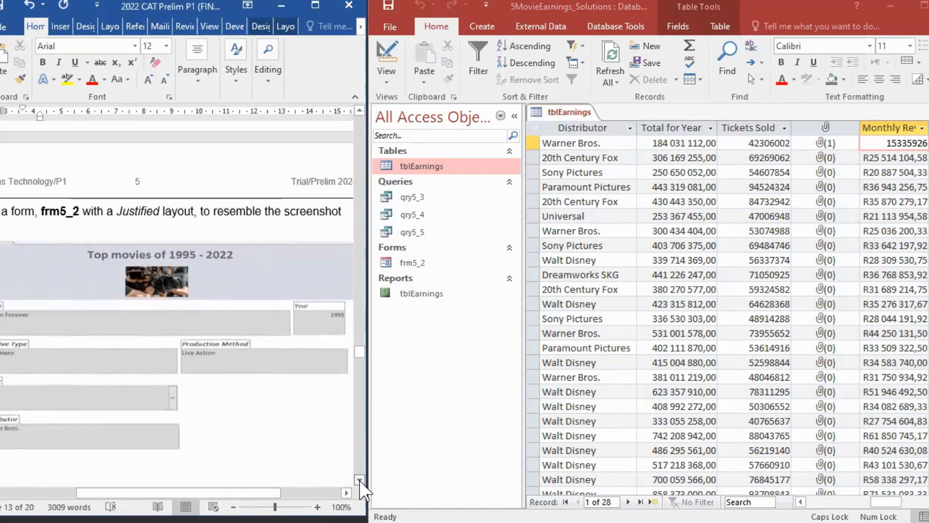
left_click_drag(230, 484, 178, 497)
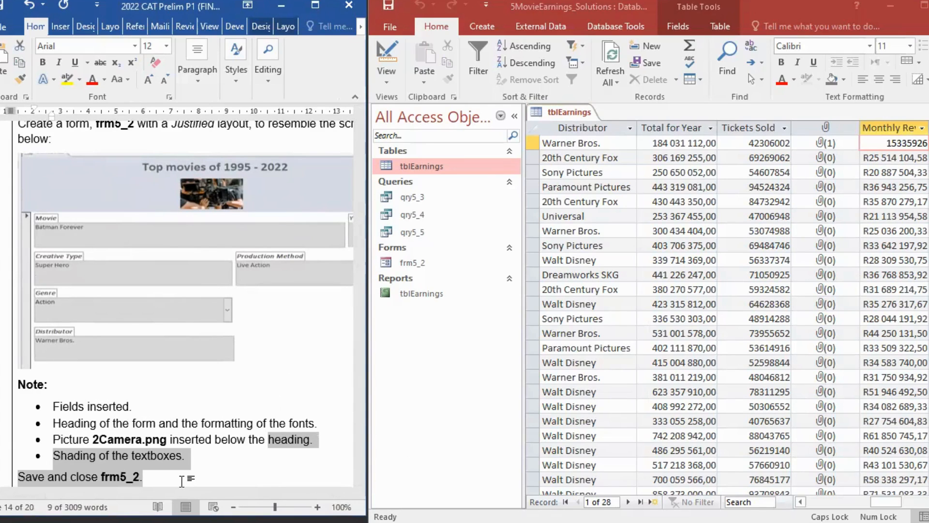
left_click(426, 172)
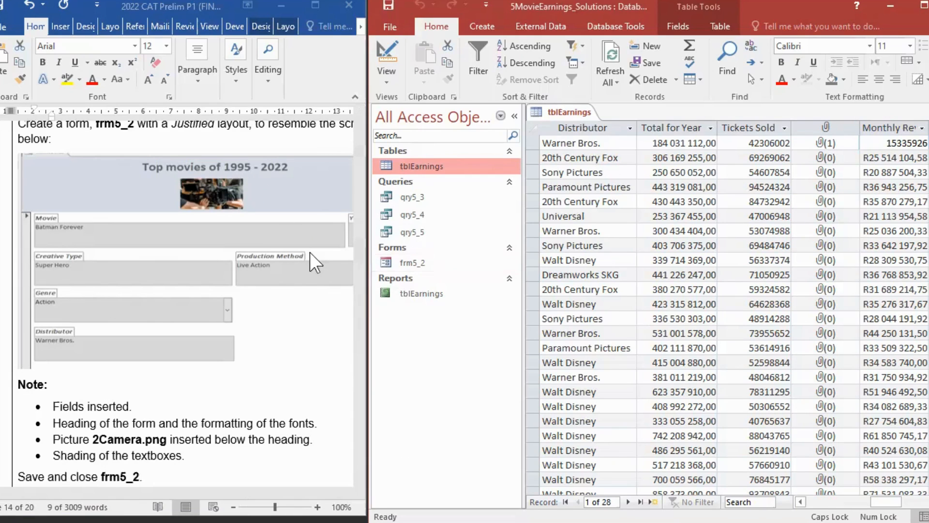
left_click(356, 391)
left_click(359, 345)
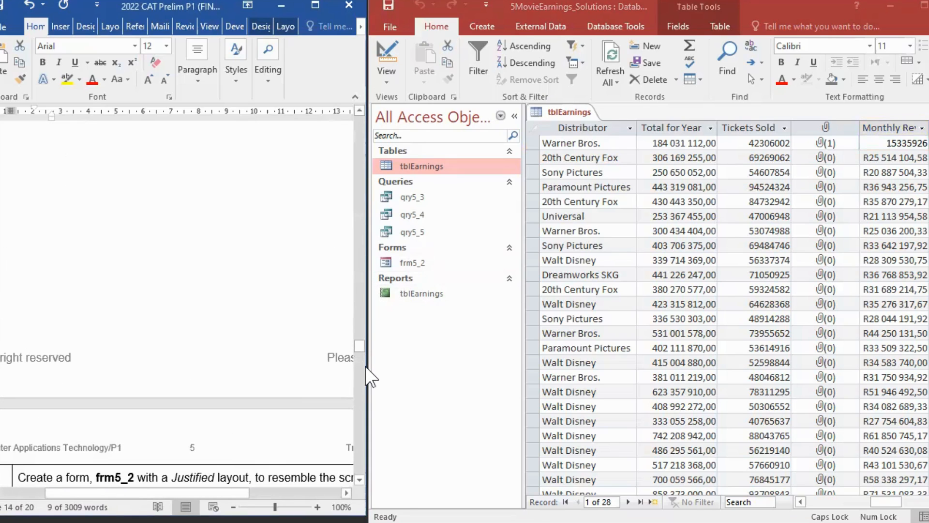
left_click_drag(362, 353, 363, 359)
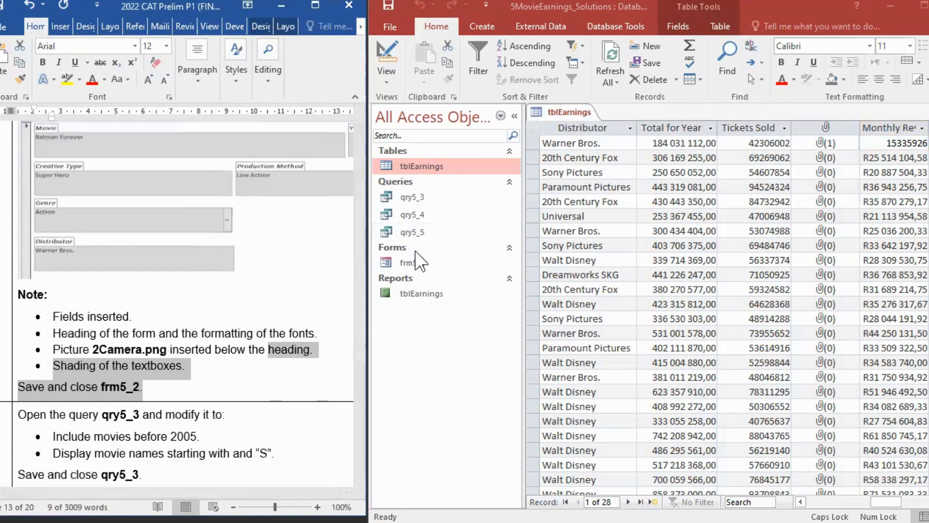
Open the form frm5_2 and switch it to Design View
double_click(411, 262)
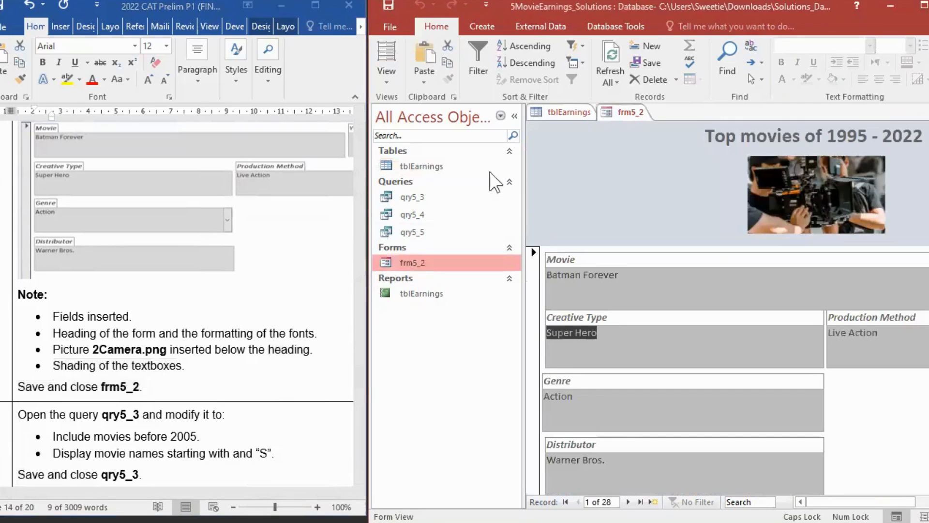
left_click(386, 53)
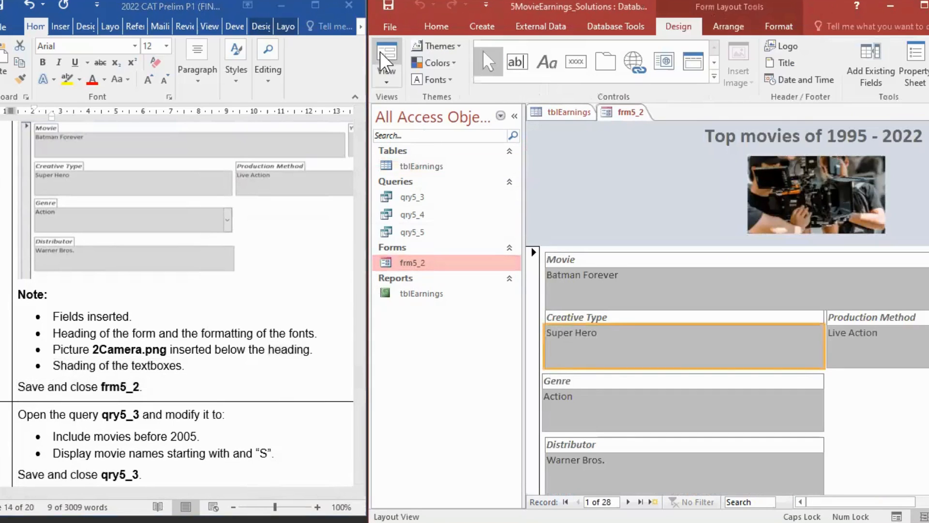
left_click(386, 80)
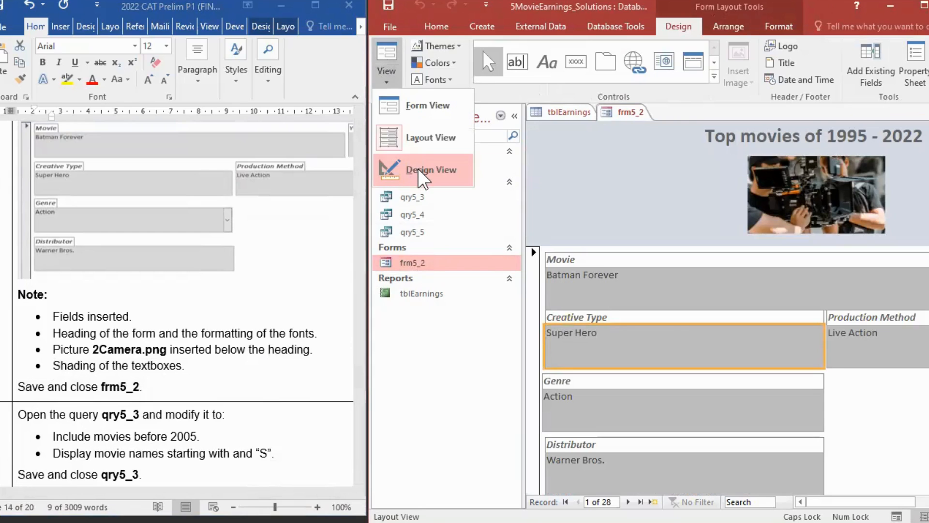
left_click(419, 171)
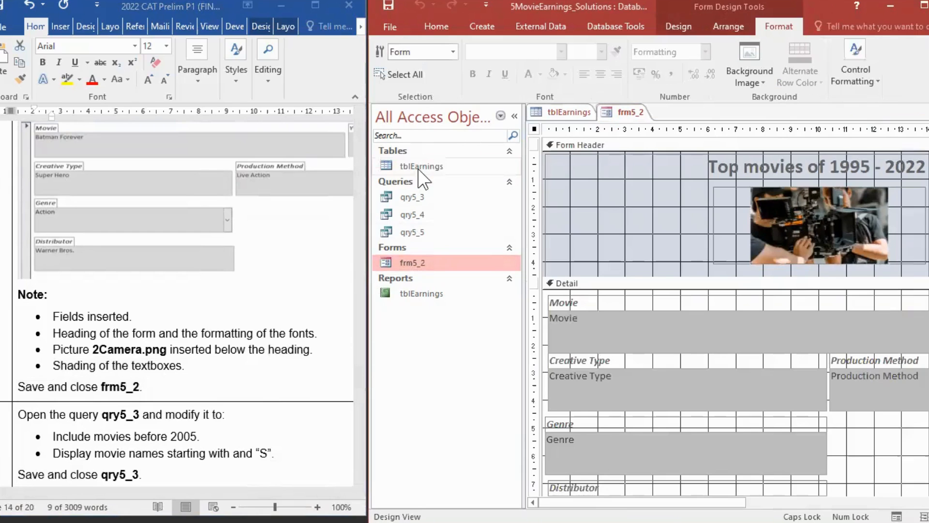
left_click(736, 163)
left_click(735, 163)
left_click(702, 173)
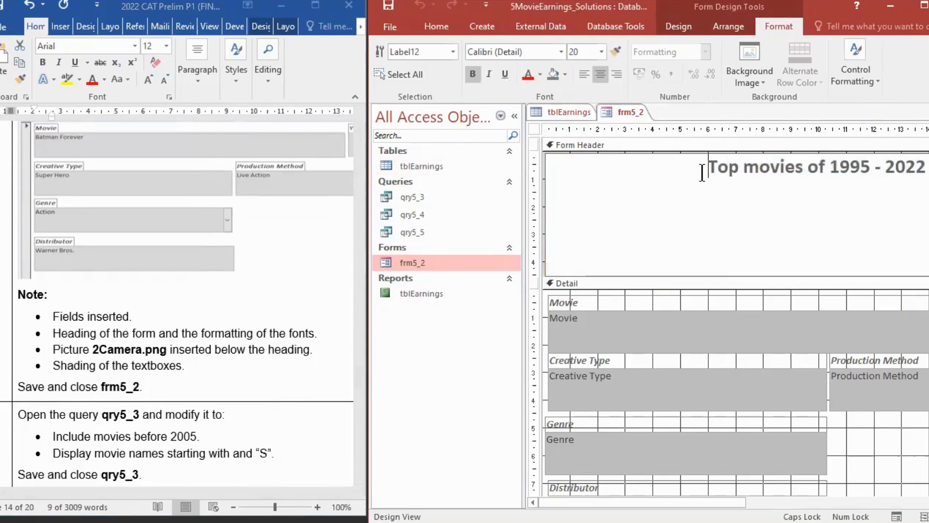
left_click(723, 272)
left_click(705, 312)
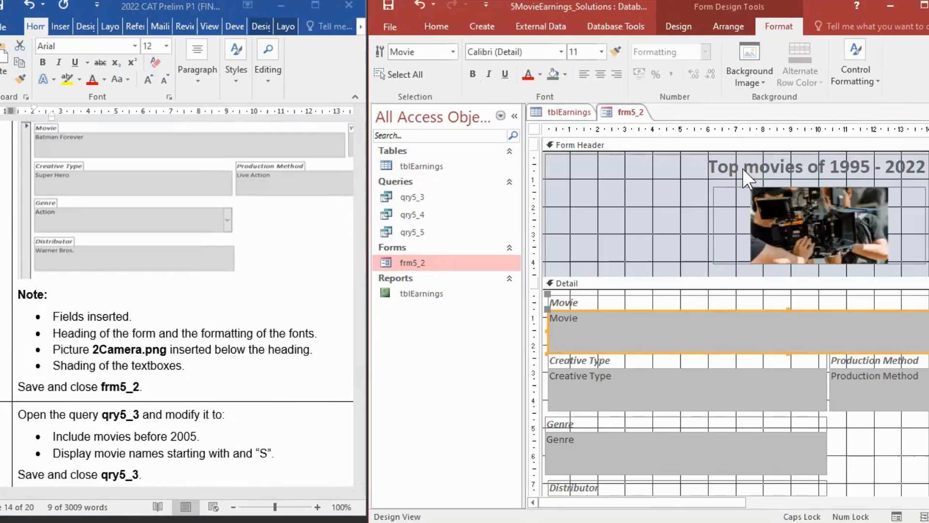
left_click(691, 25)
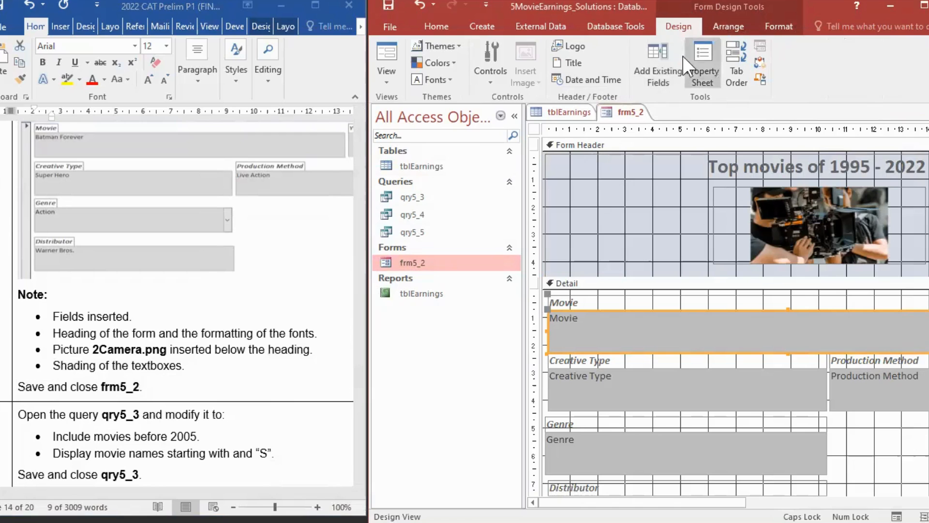
left_click(750, 27)
left_click(772, 26)
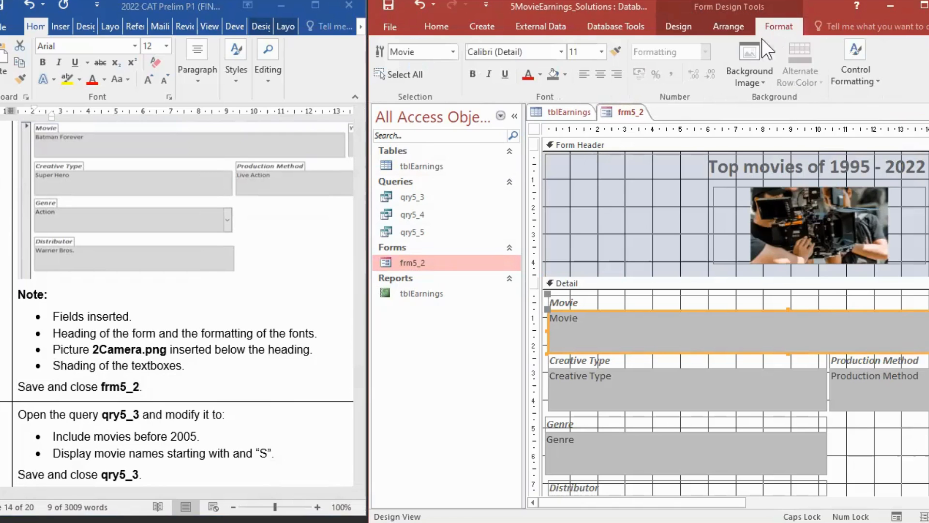
Change the font of the heading "Top movies of 1995 - 2022" in frm5_2's form header to Algerian
left_click(718, 165)
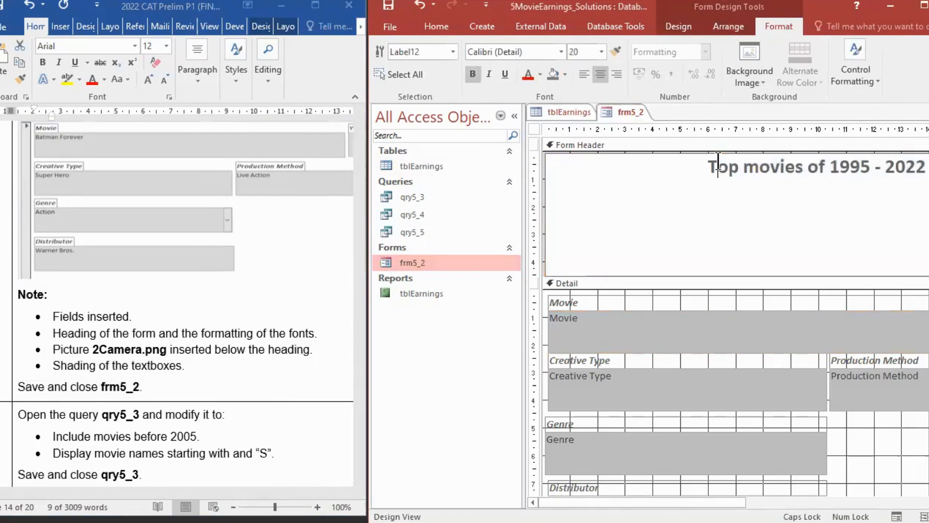
left_click_drag(708, 166, 926, 160)
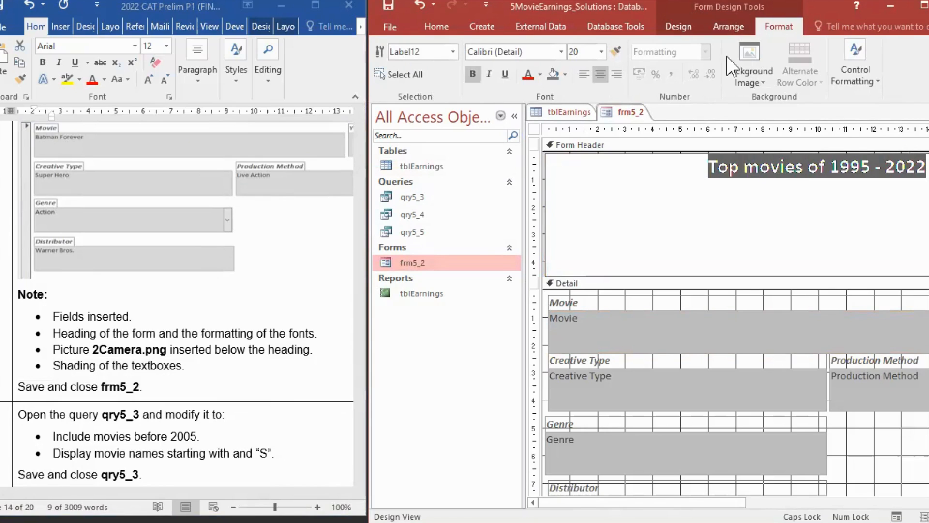
left_click(562, 52)
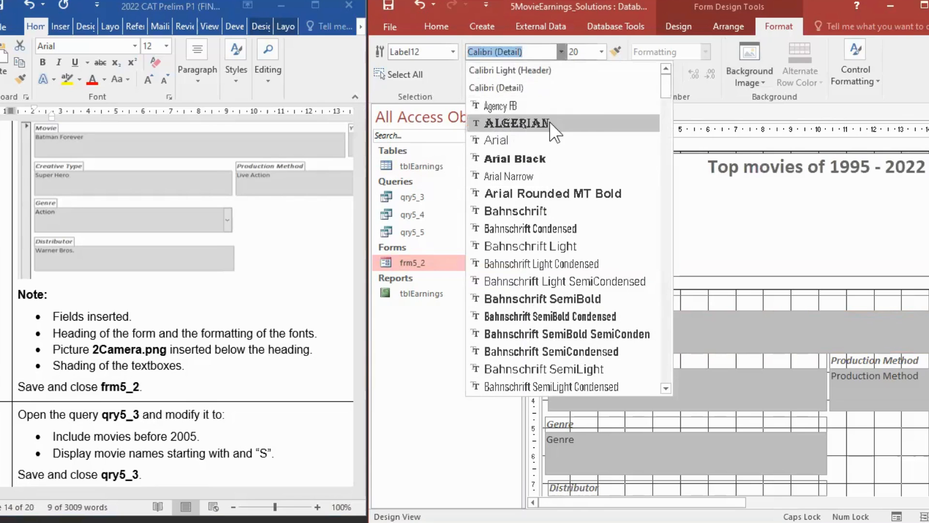
left_click(550, 120)
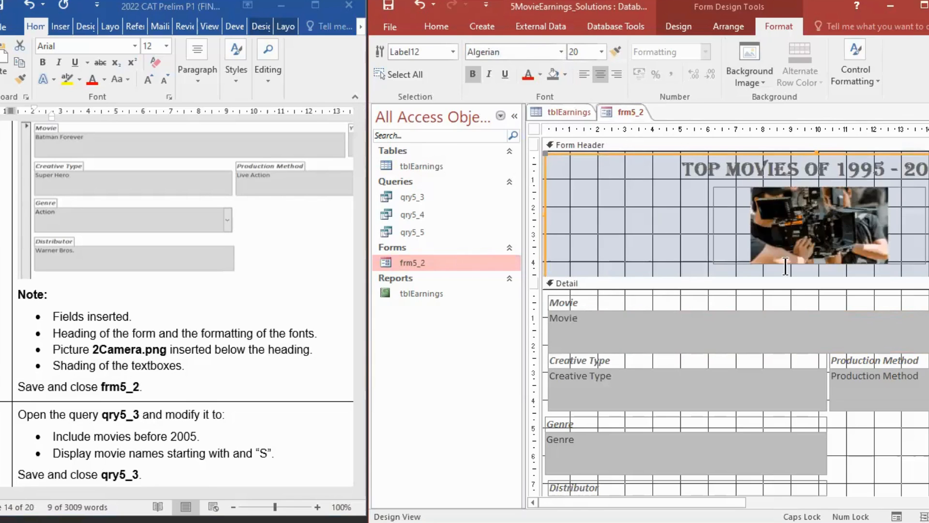
left_click(779, 219)
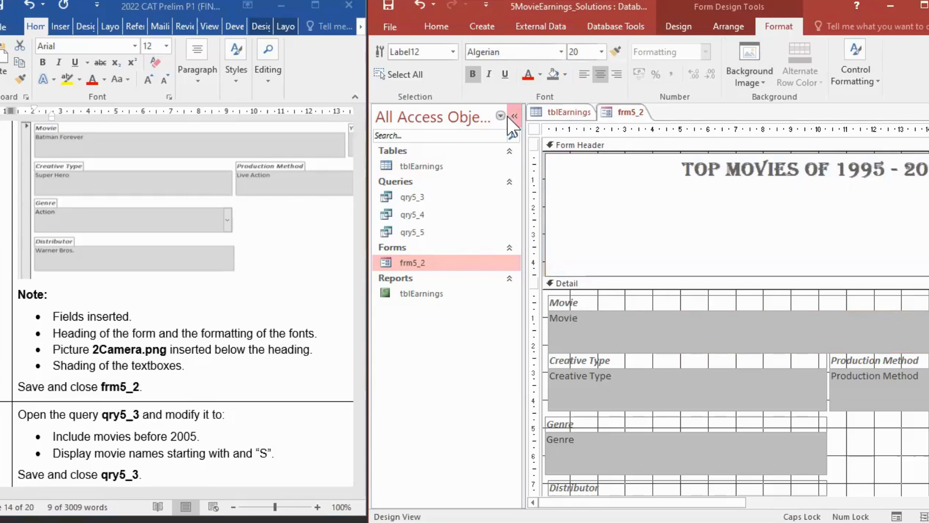
left_click(672, 22)
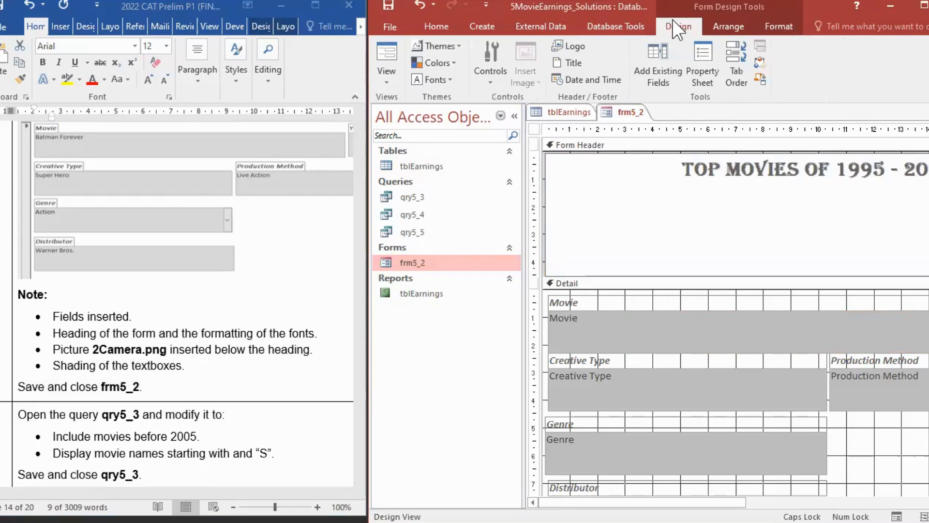
left_click(779, 27)
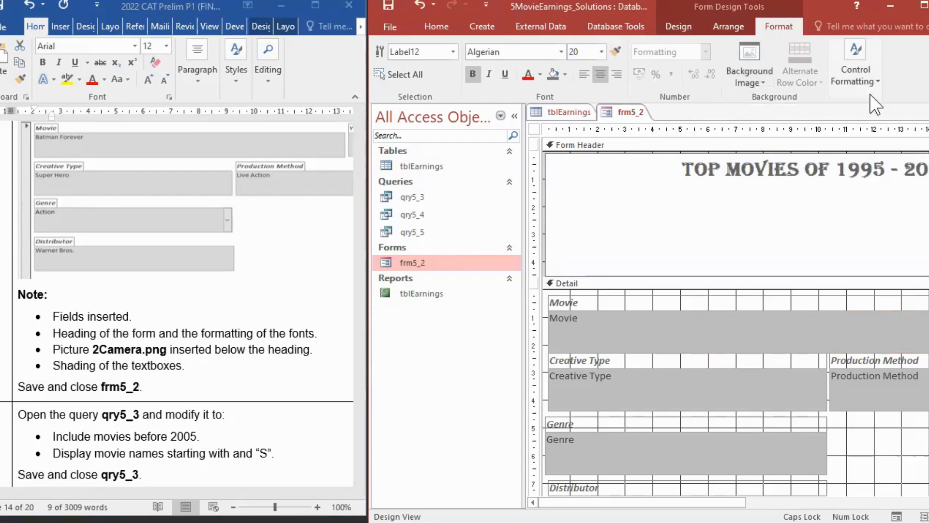
left_click(704, 22)
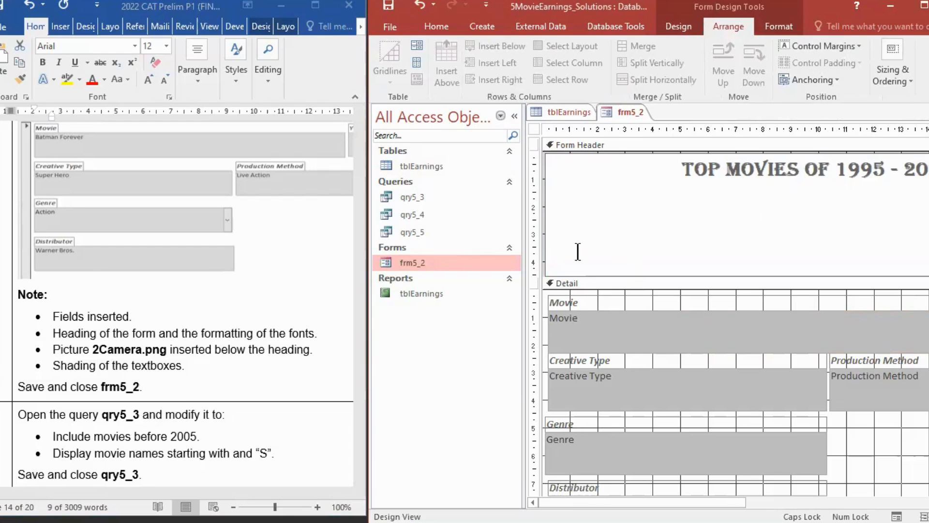
left_click(542, 163)
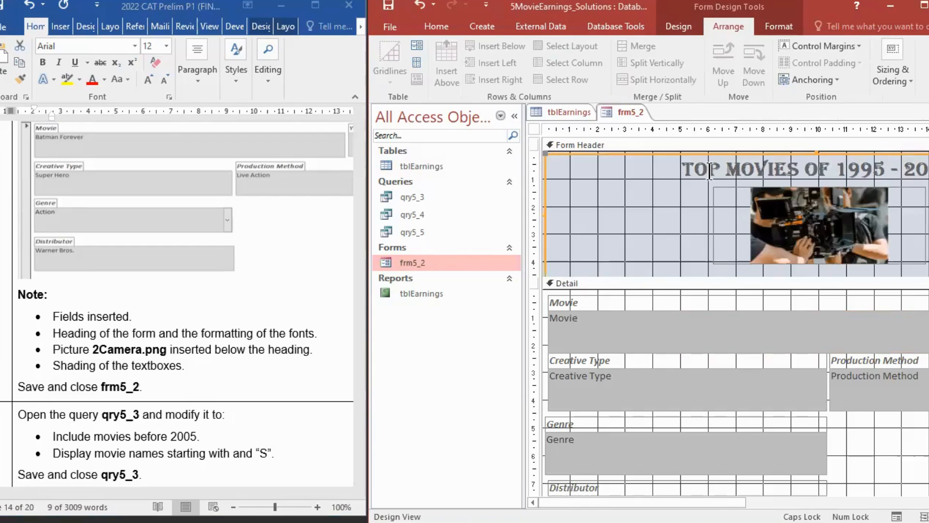
left_click(669, 29)
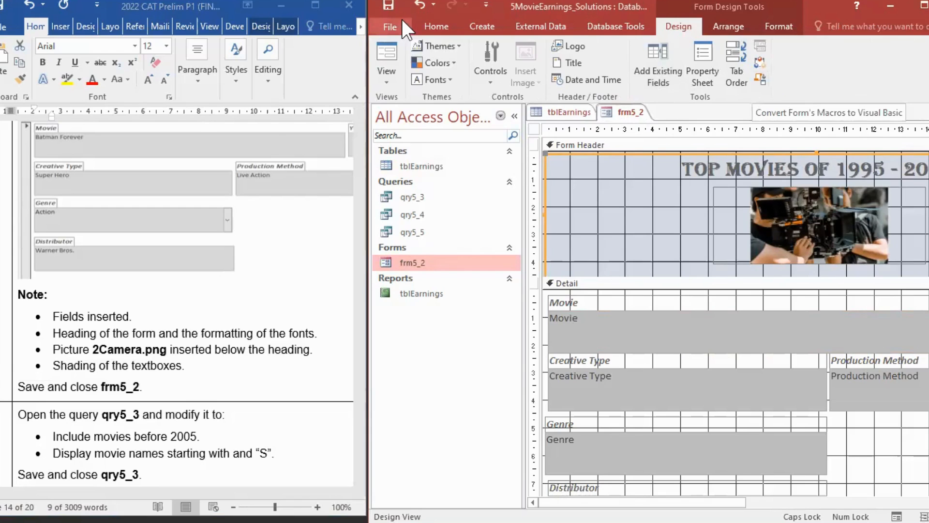
left_click(432, 27)
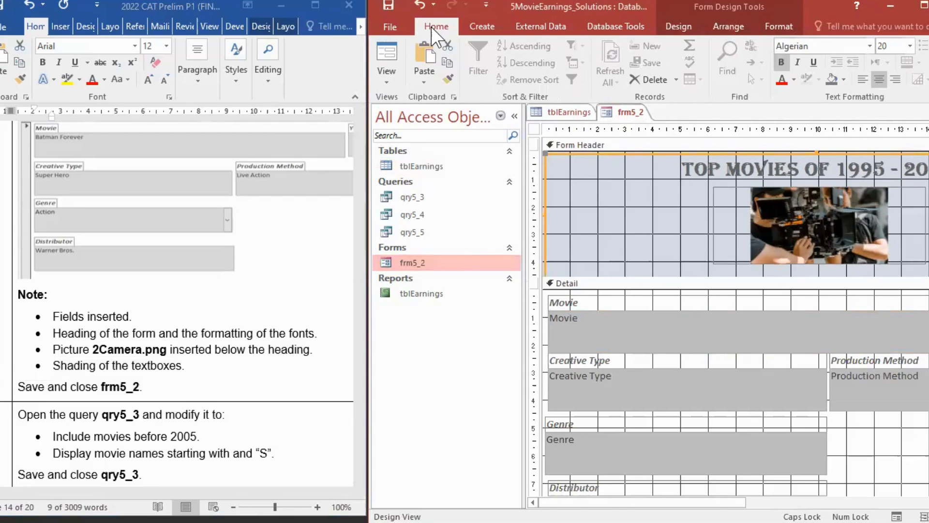
Maximize the database window and bring up the full set of form design controls for frm5_2
left_click(924, 7)
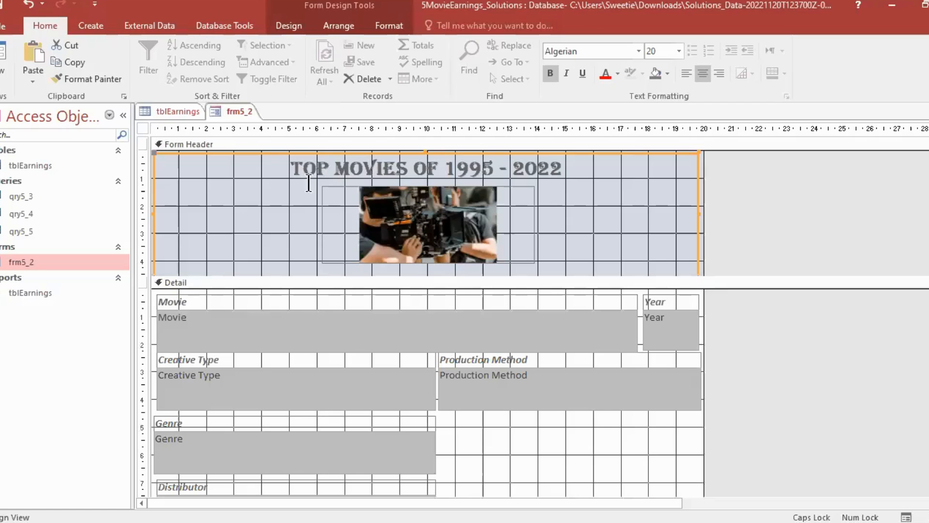
left_click(97, 21)
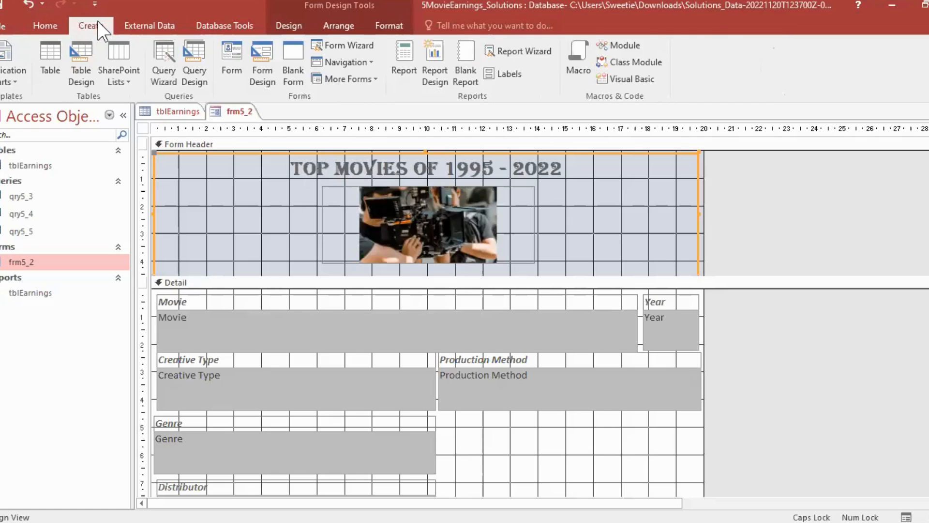
left_click(387, 222)
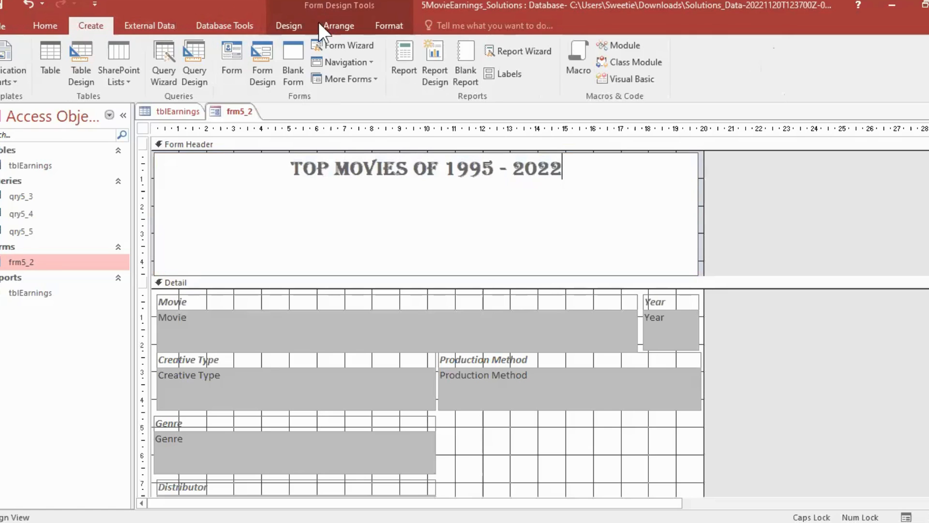
left_click(297, 28)
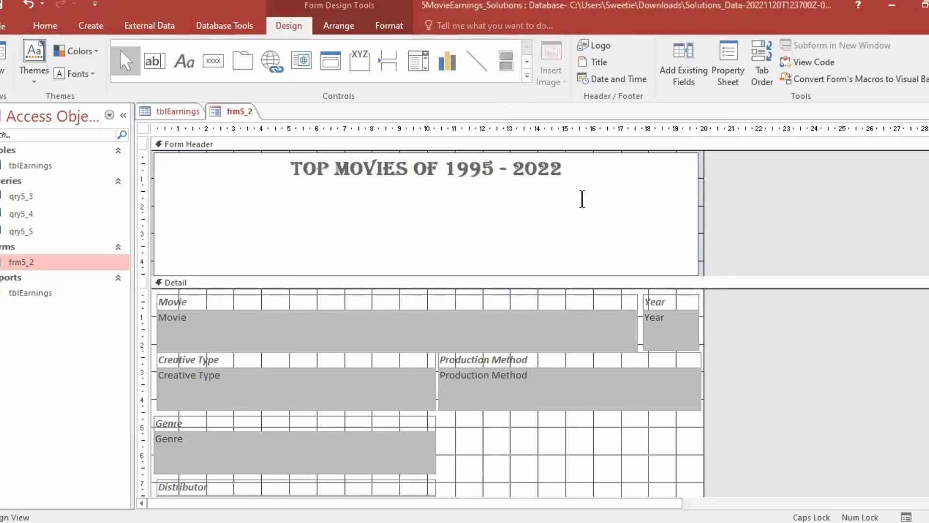
left_click(526, 167)
left_click(765, 211)
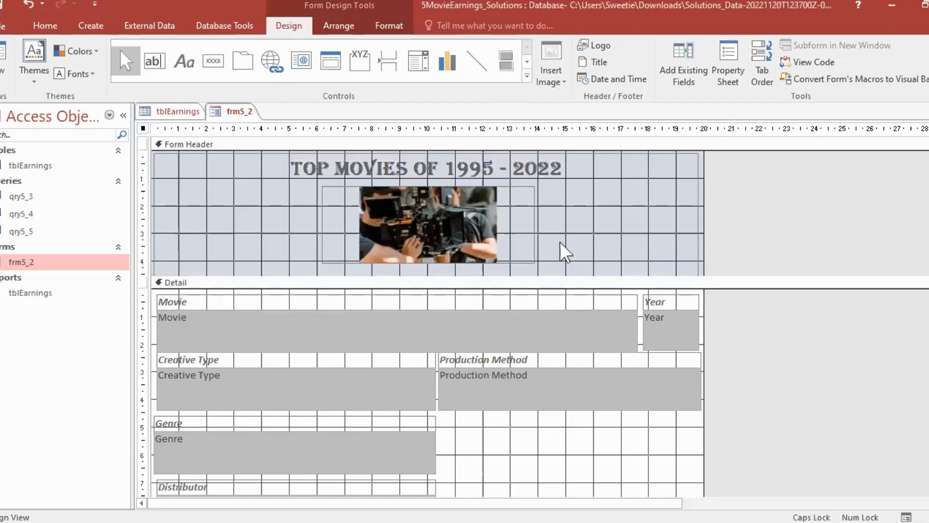
left_click(557, 203)
left_click(504, 158)
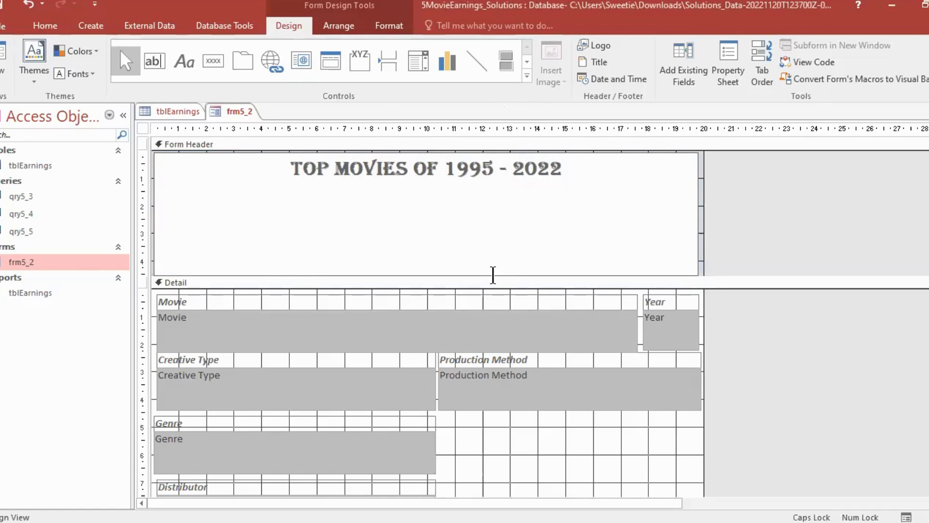
Reduce the heading label's height to about 1 cm so it sits above the picture, keeping the form header about 4.7 cm high
left_click_drag(491, 277, 499, 333)
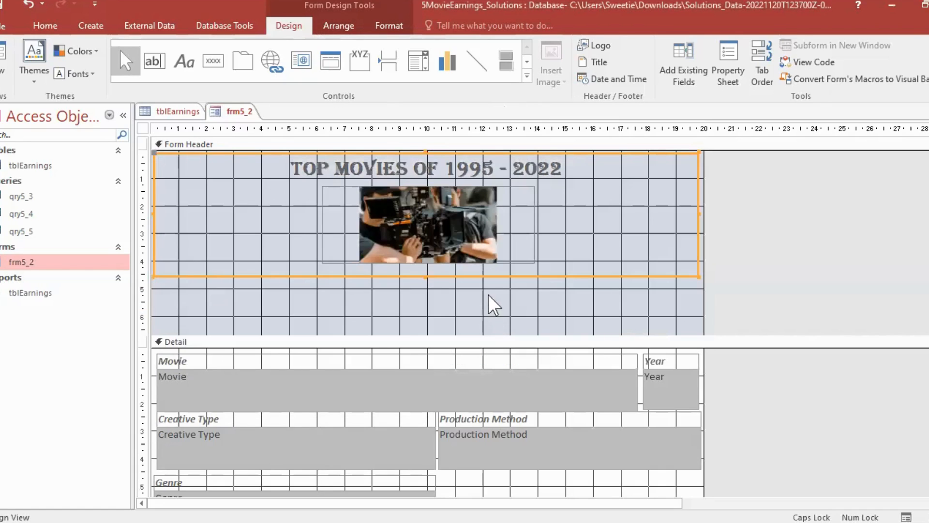
left_click_drag(422, 274, 417, 182)
left_click(547, 274)
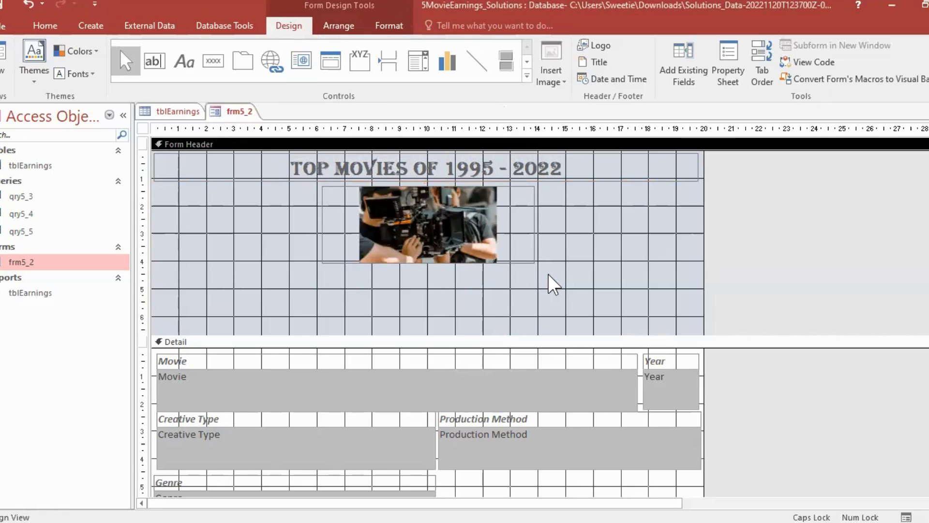
left_click(466, 168)
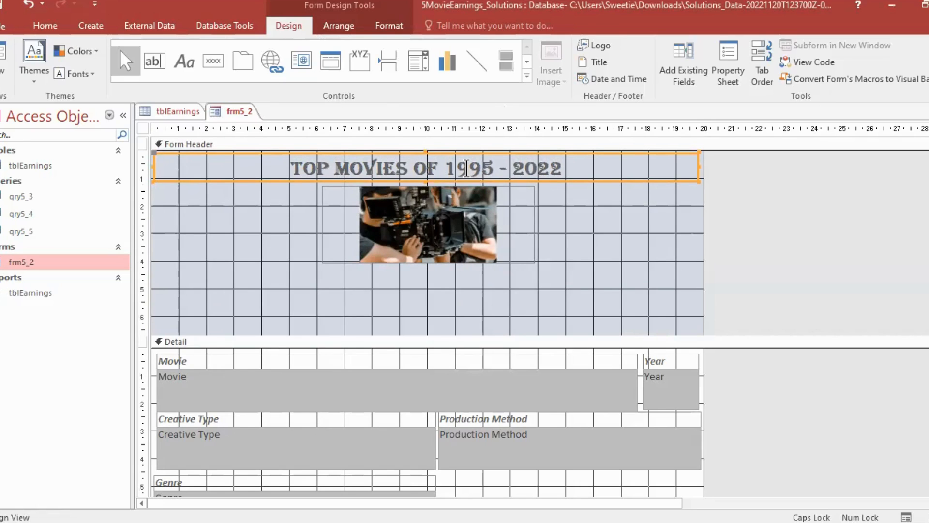
left_click_drag(436, 335, 436, 277)
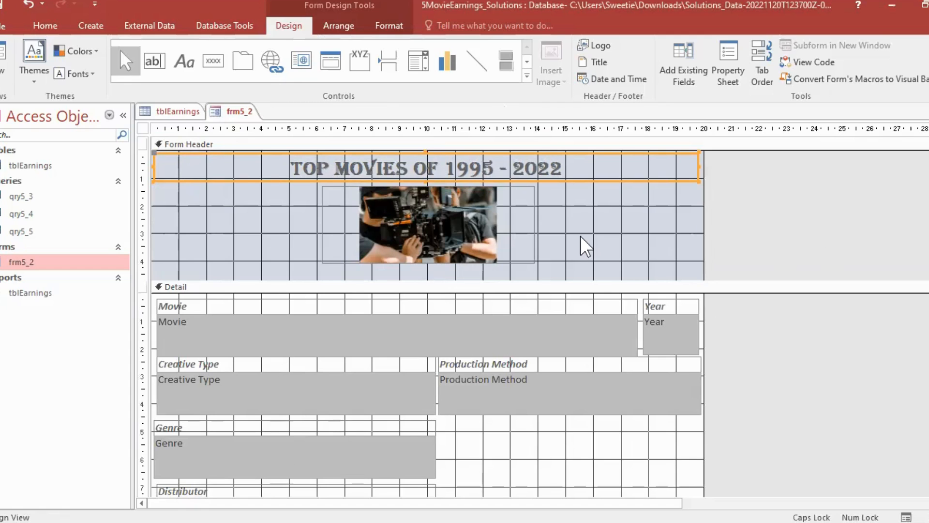
Delete the heading "Top movies of 1995 - 2022" from the form header of frm5_2
scroll(425, 314, "down", 3)
scroll(426, 315, "up", 1)
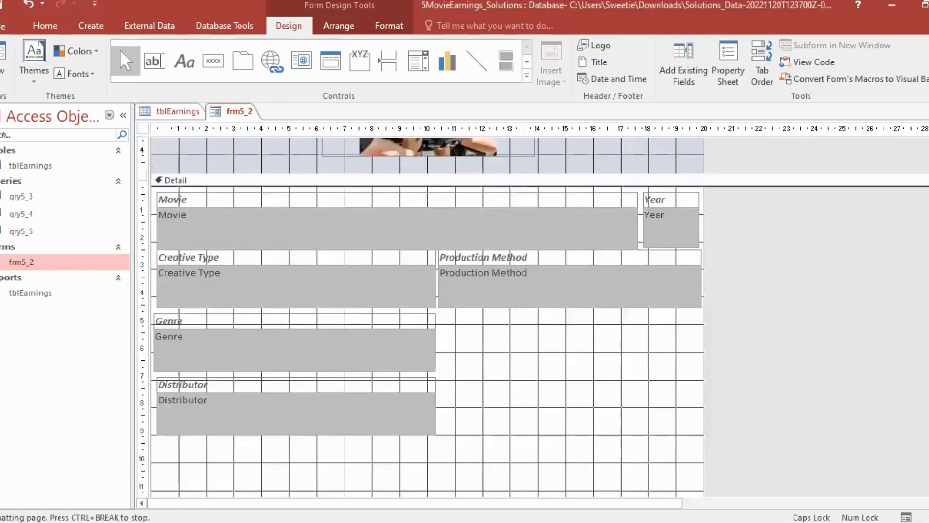
scroll(426, 315, "down", 1)
scroll(426, 315, "up", 3)
scroll(558, 281, "up", 1)
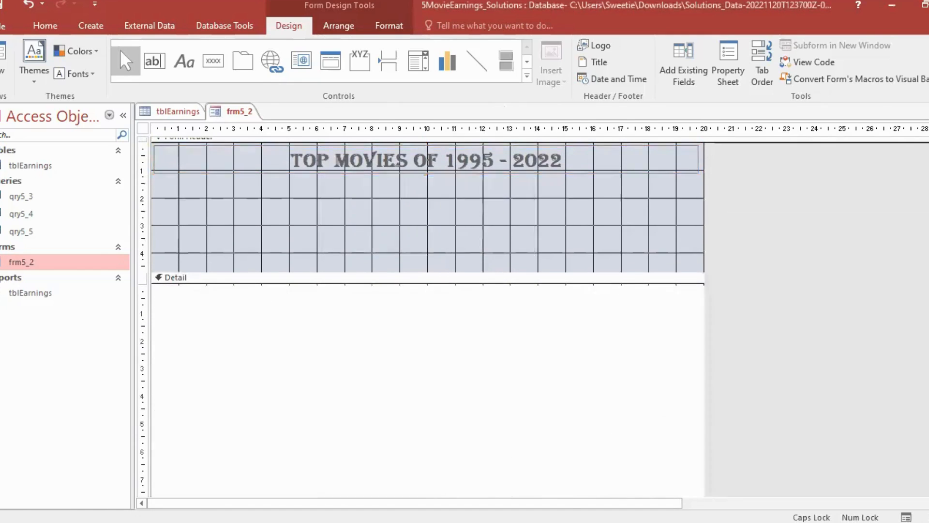
left_click(545, 199)
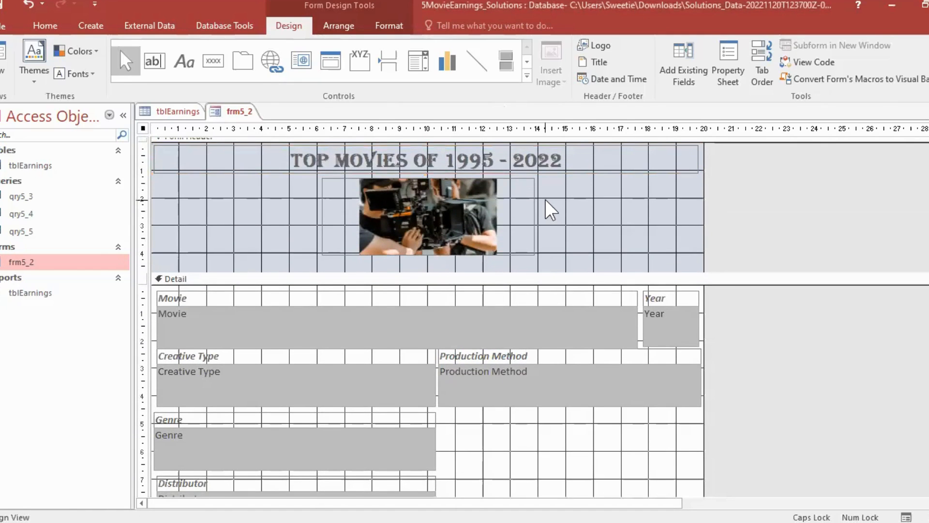
left_click(532, 165)
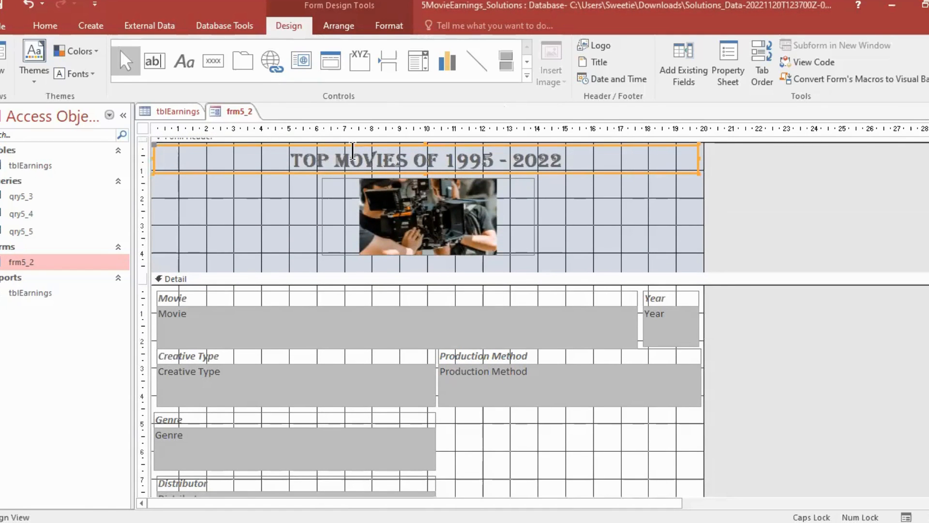
left_click(303, 170)
left_click_drag(565, 168, 257, 168)
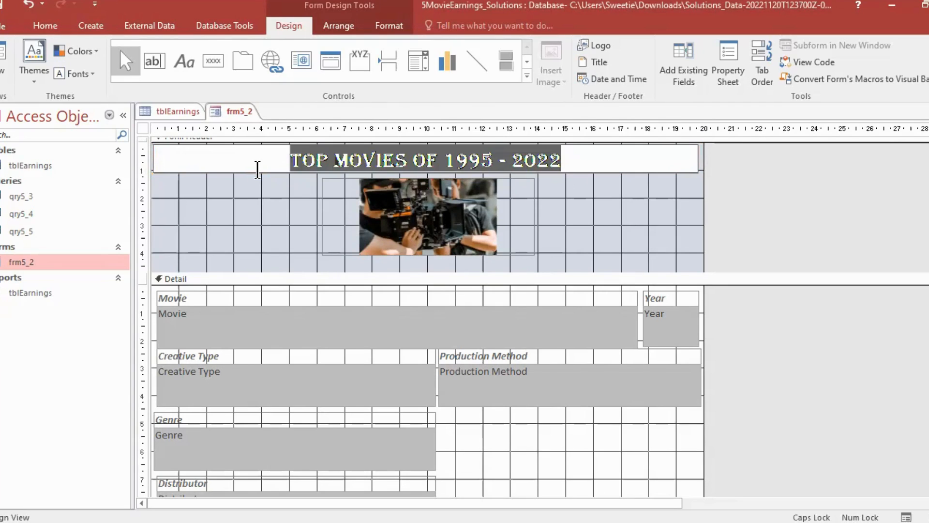
key("BackSpace")
left_click(234, 196)
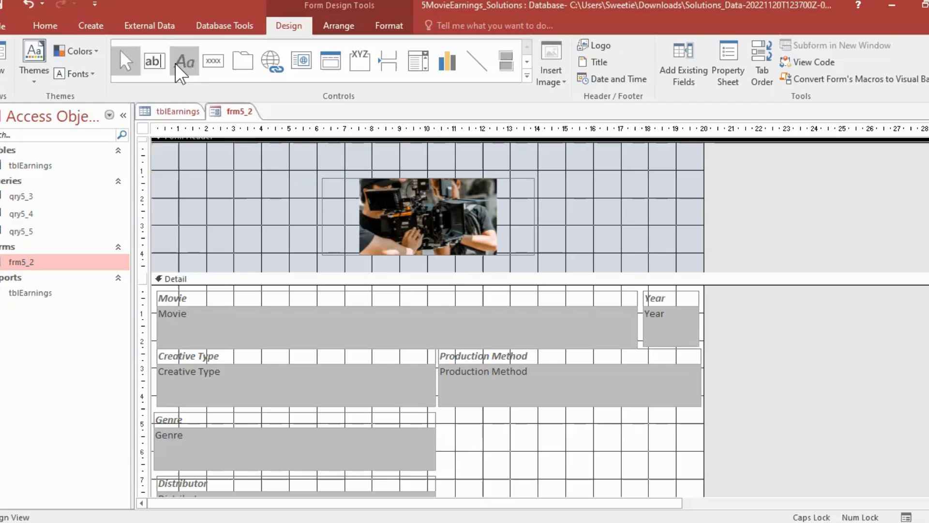
Add a text box about 11.1 cm wide above the picture in the form header, containing "Action";"Adventure";"Drama
left_click(158, 65)
left_click_drag(287, 150, 593, 166)
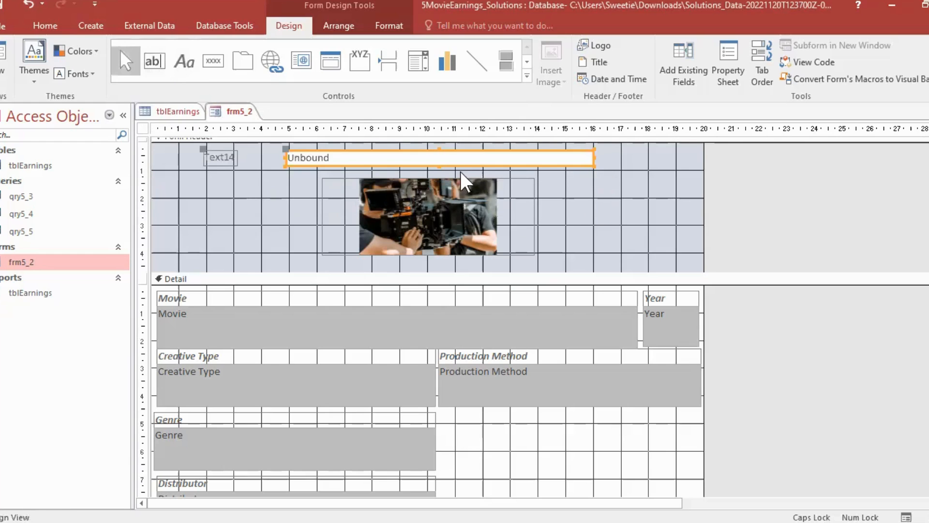
left_click(419, 154)
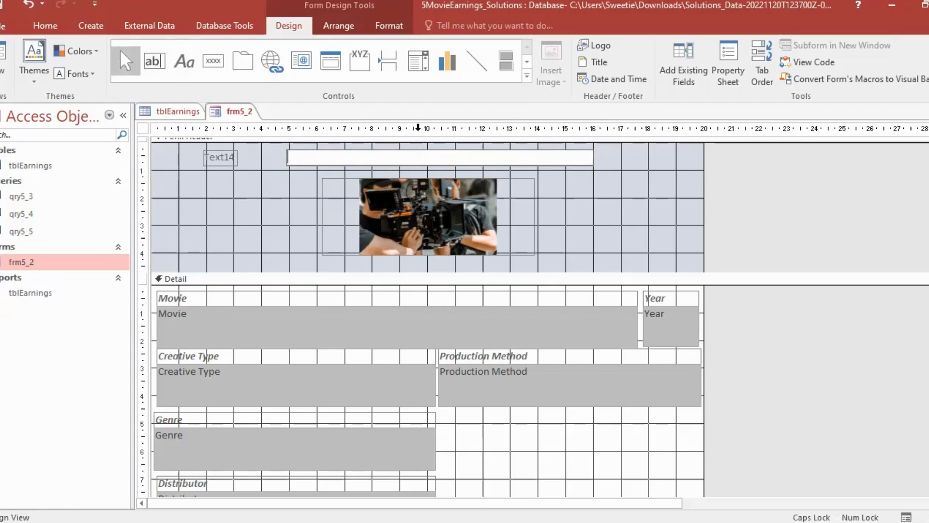
type("\"Action\";\"Adventure\";\"Drama")
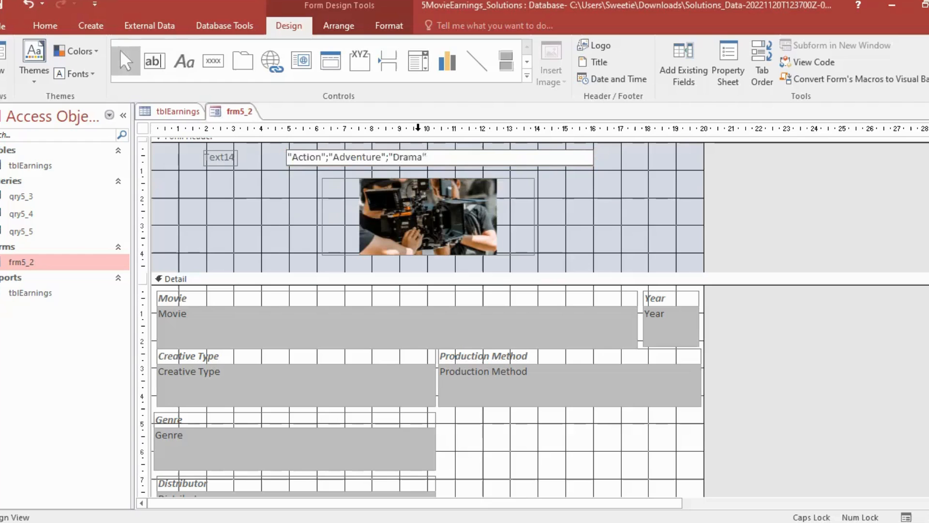
left_click(417, 128)
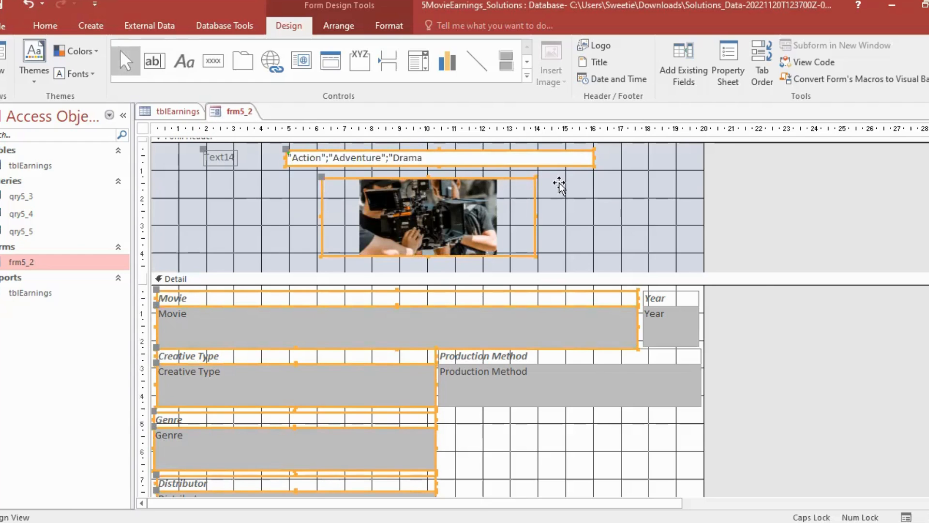
Replace the content of the new form header text box with 2022 MOVIES
double_click(658, 224)
left_click(447, 157)
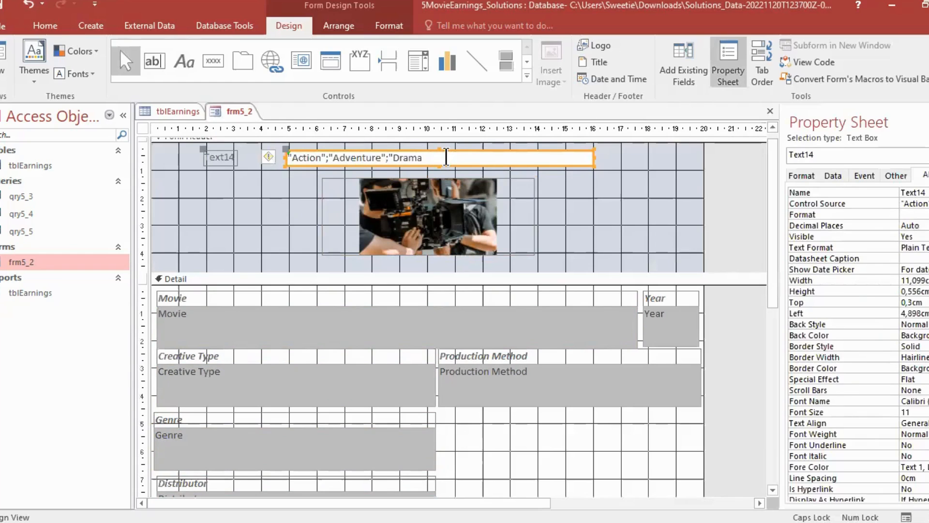
left_click_drag(423, 157, 261, 158)
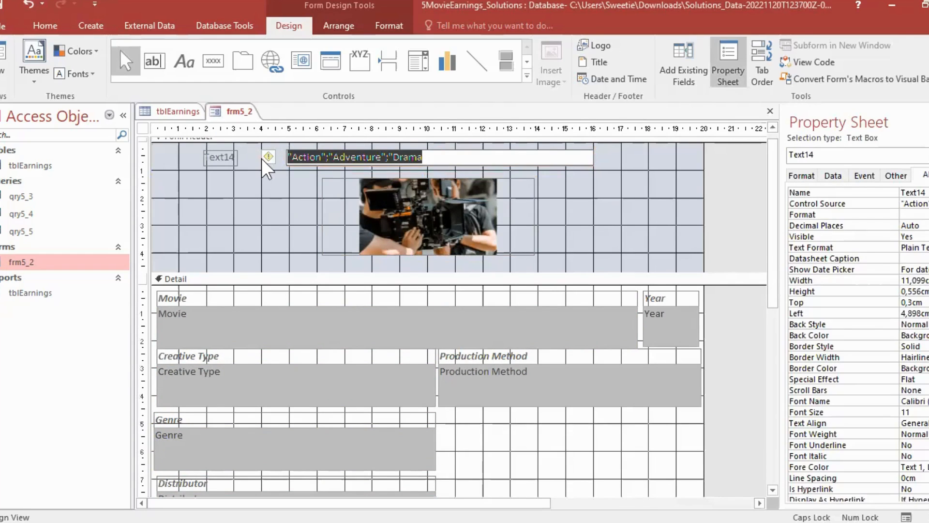
key("BackSpace")
type("@")
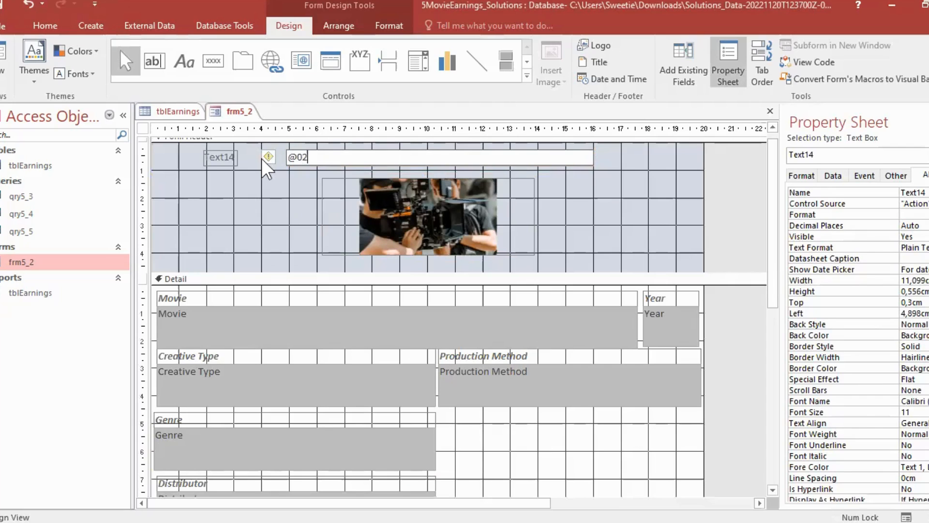
key("BackSpace")
type("2022")
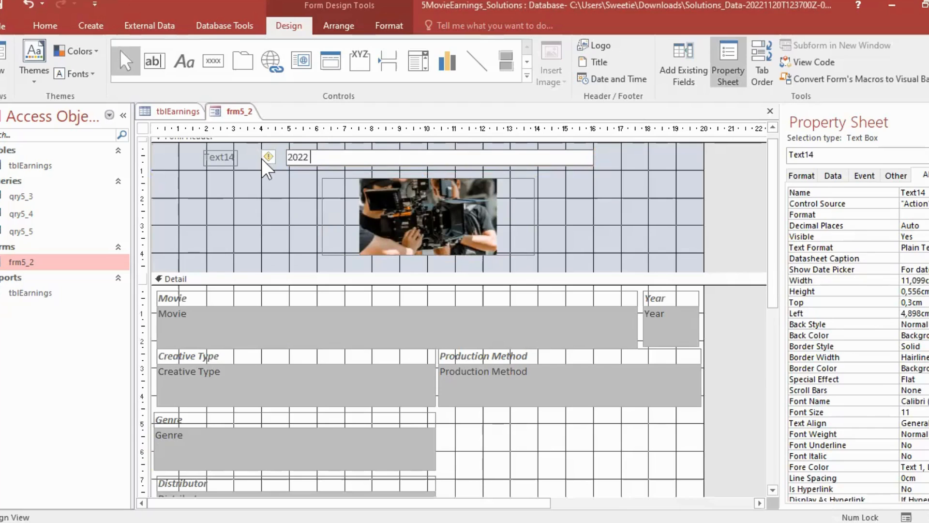
type(" MOVIES")
left_click(220, 184)
Delete the label attached to the 2022 MOVIES text box
left_click(219, 158)
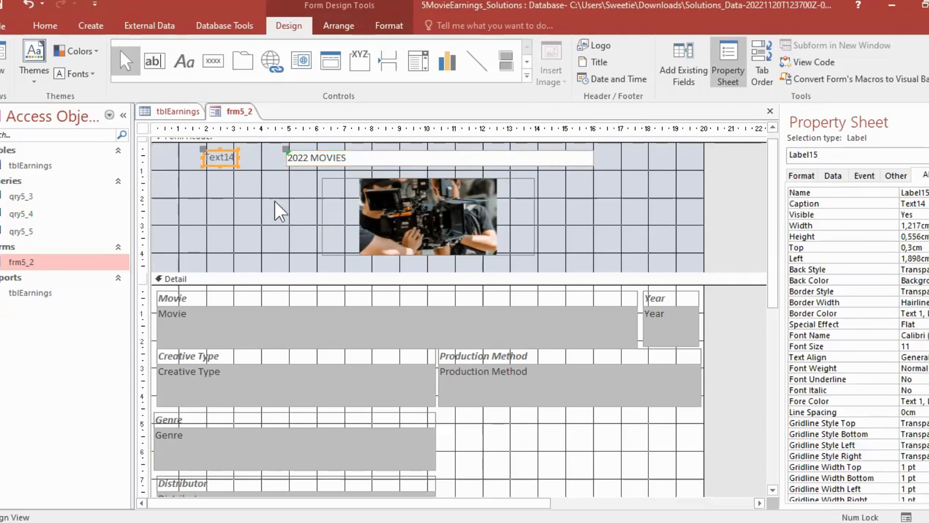
right_click(220, 164)
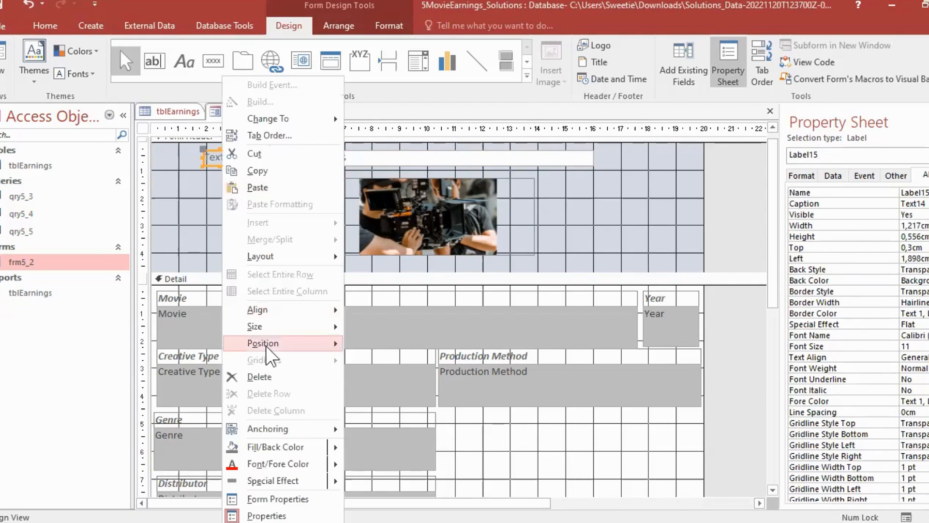
left_click(269, 380)
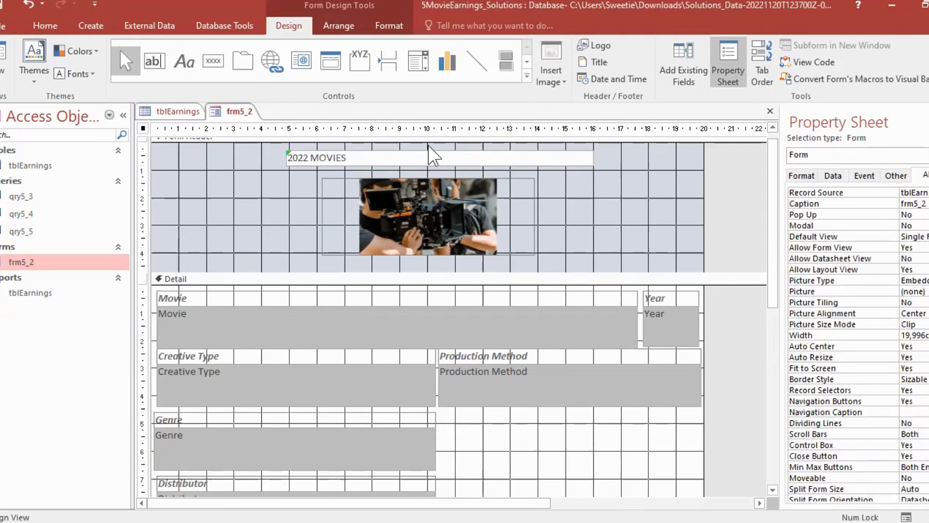
Centre the text 2022 MOVIES within its text box in the form header
left_click(375, 159)
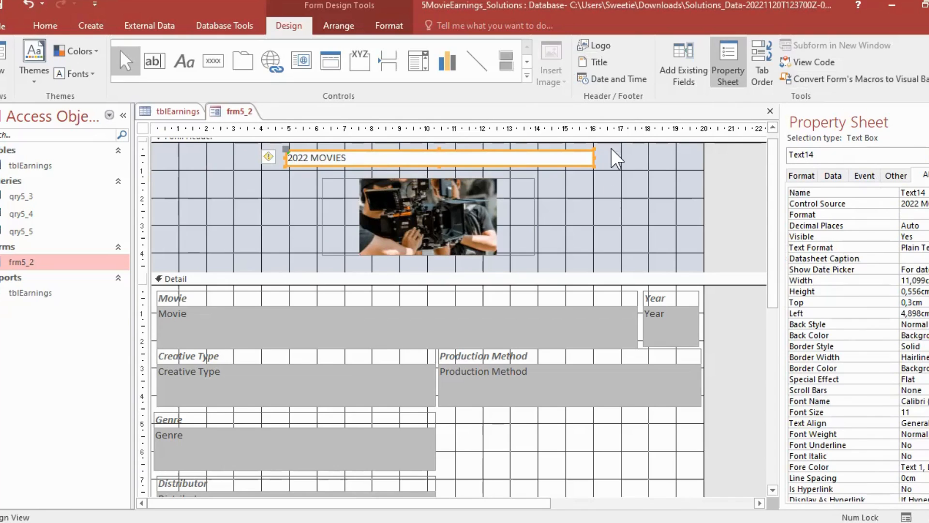
left_click(338, 27)
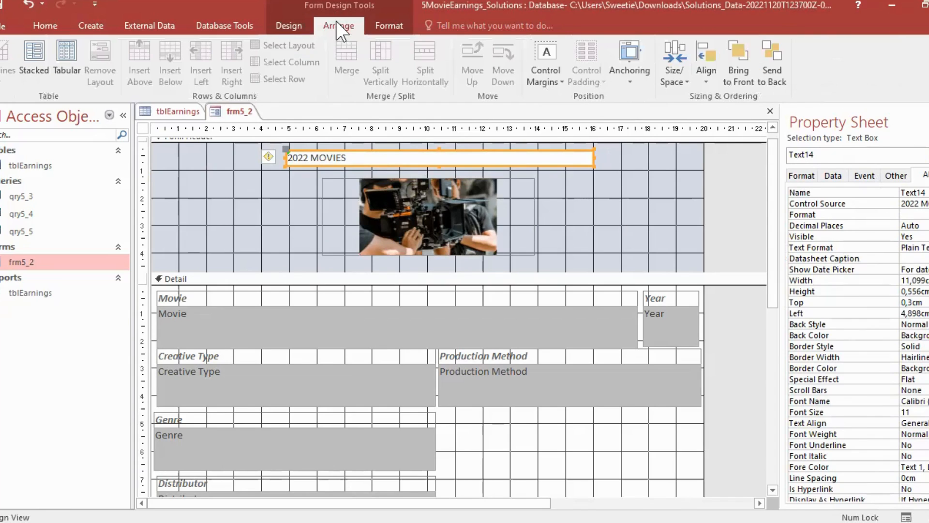
left_click(378, 24)
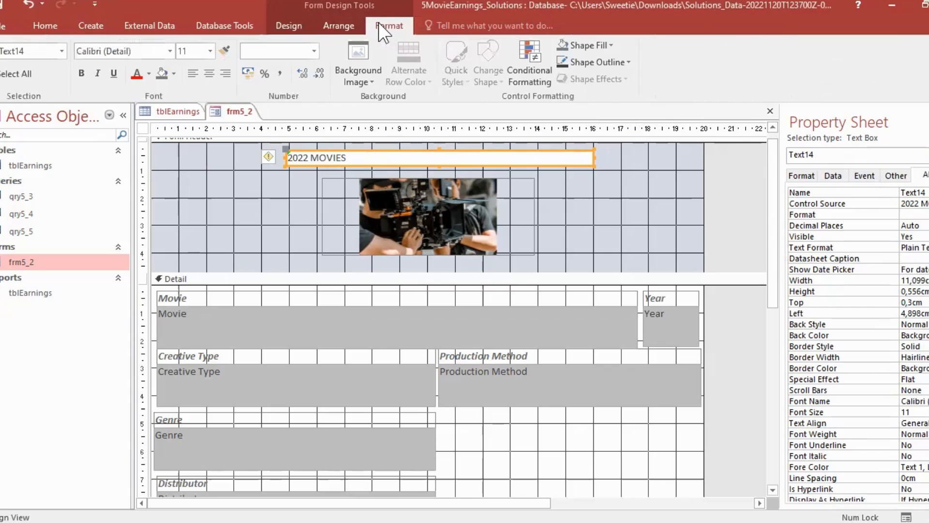
left_click(284, 18)
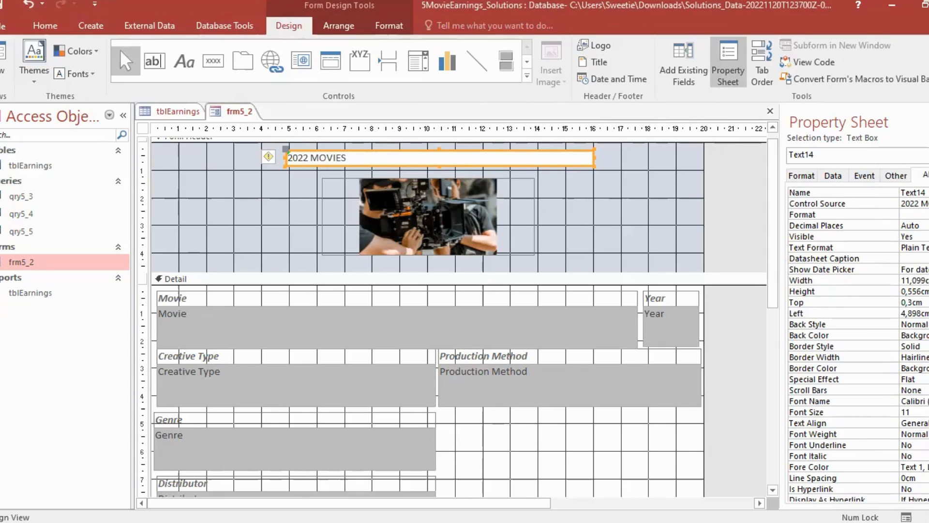
left_click(2, 51)
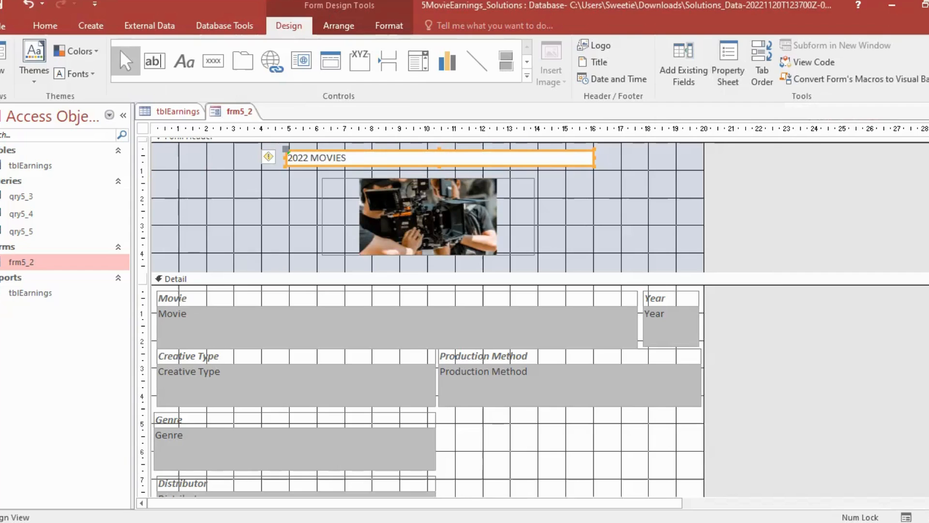
left_click(721, 73)
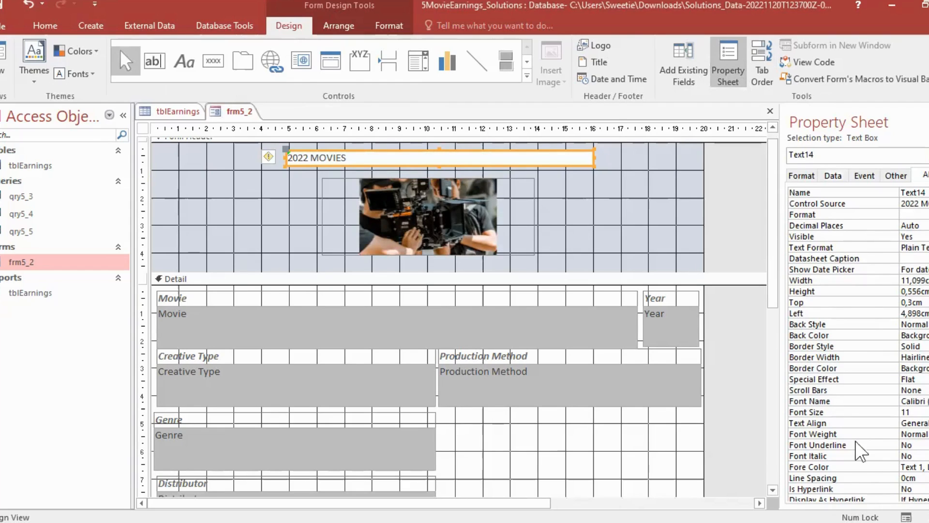
left_click(844, 424)
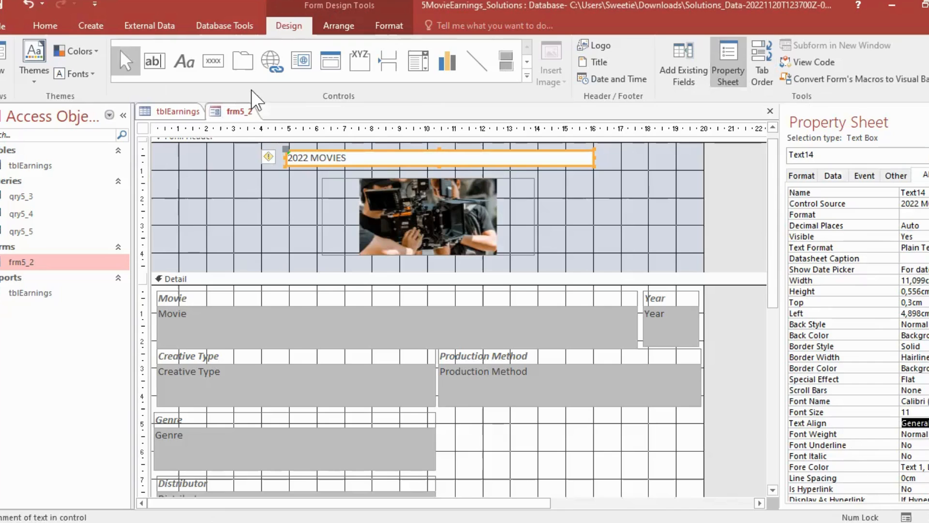
left_click(48, 27)
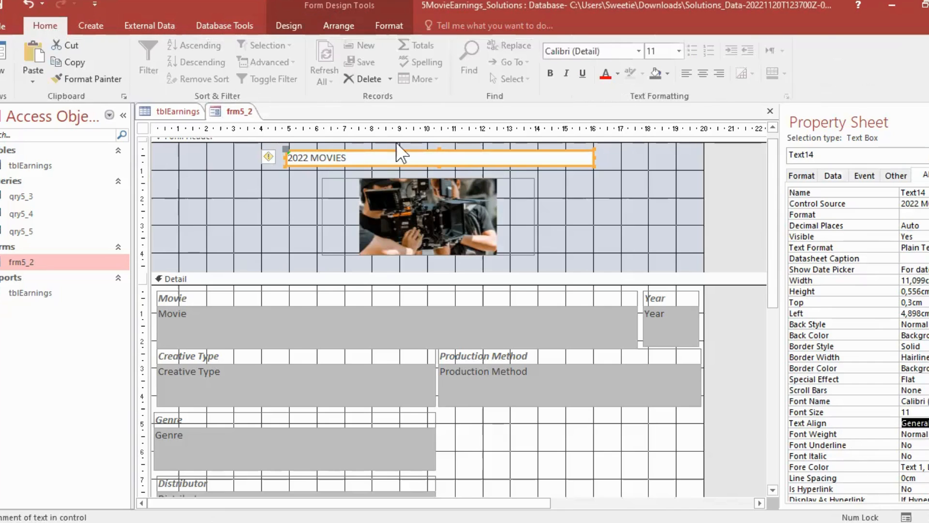
left_click(708, 69)
left_click(661, 191)
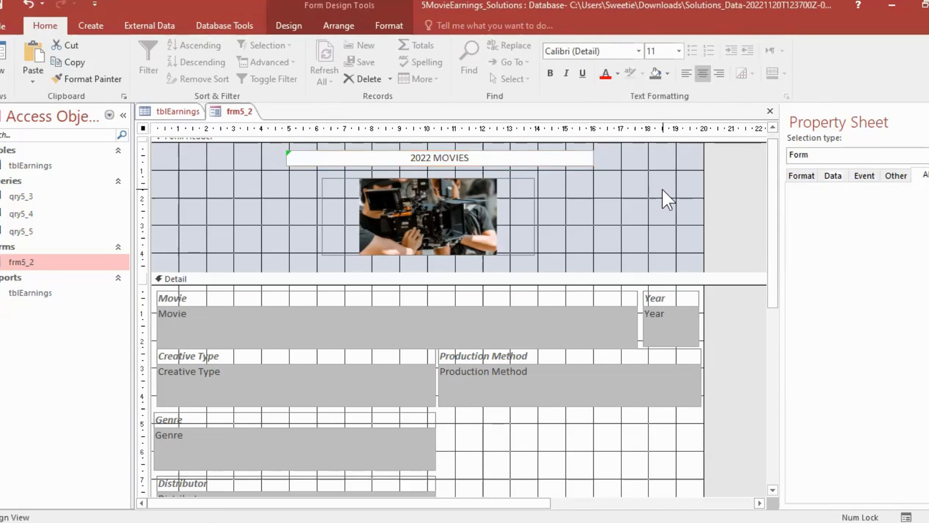
Give the 2022 MOVIES text box a grey background fill like the detail fields
left_click(556, 163)
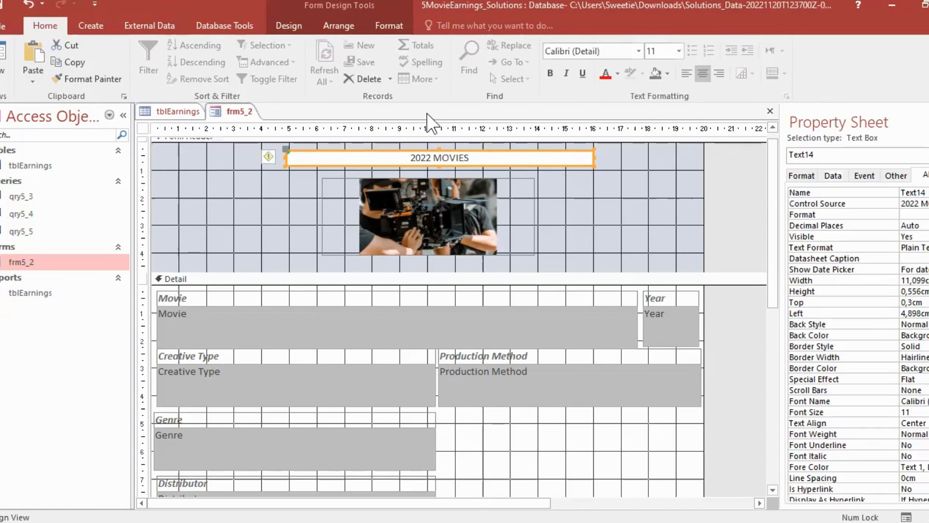
left_click(667, 73)
left_click(656, 155)
left_click(642, 184)
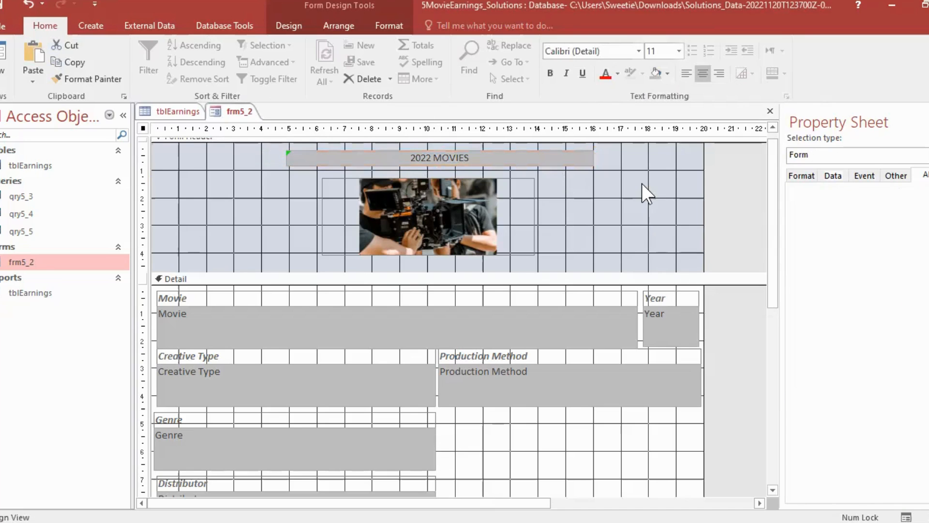
Close the property sheet and select the camera picture in the form header
left_click(280, 22)
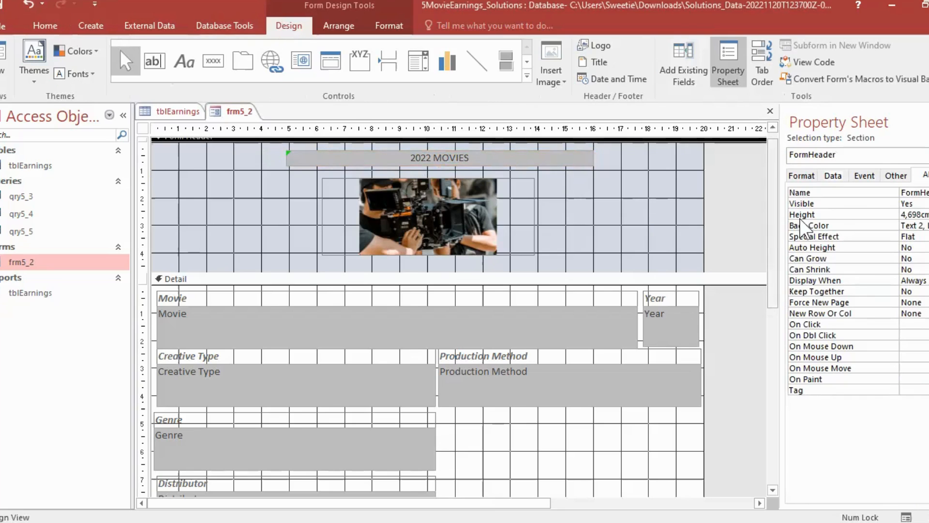
left_click(722, 74)
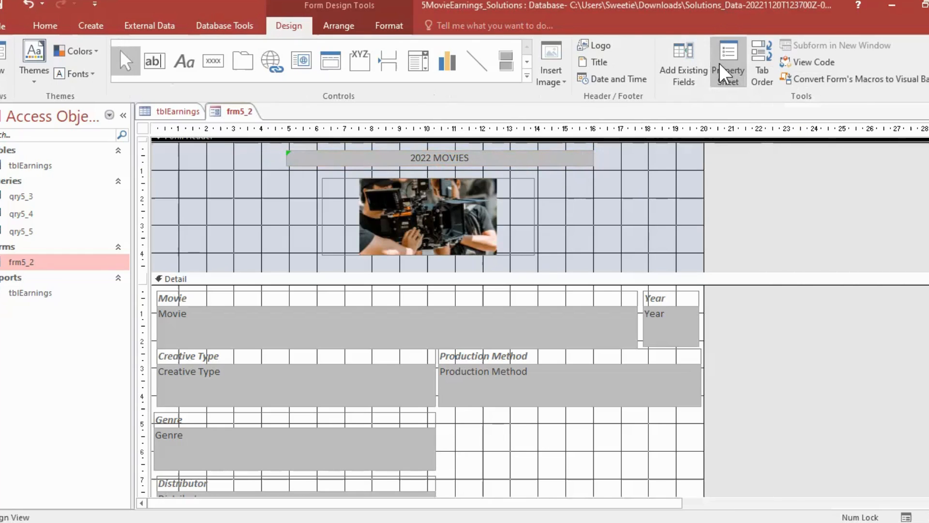
left_click(452, 213)
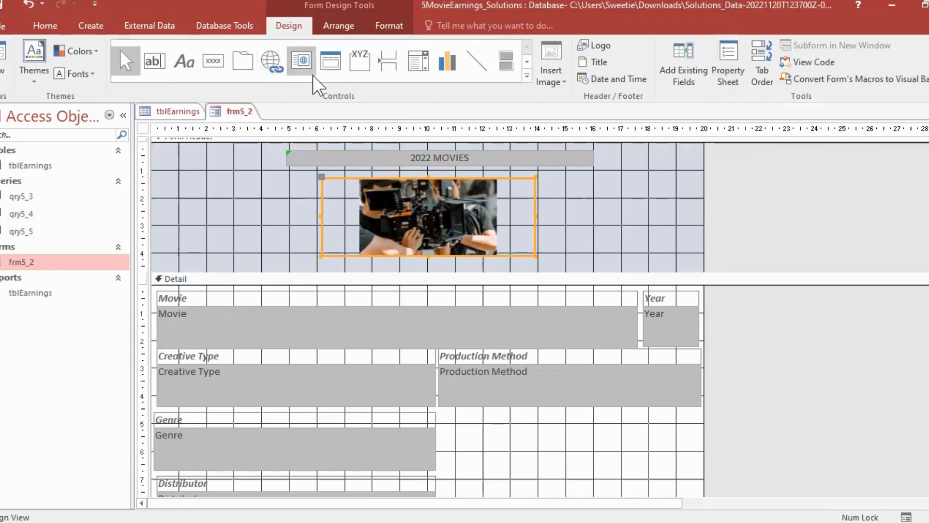
left_click(526, 76)
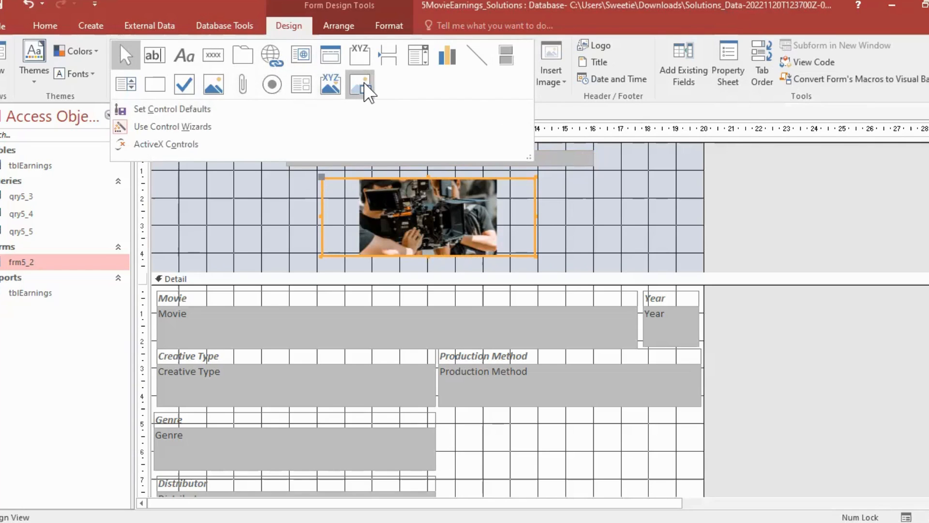
left_click(555, 72)
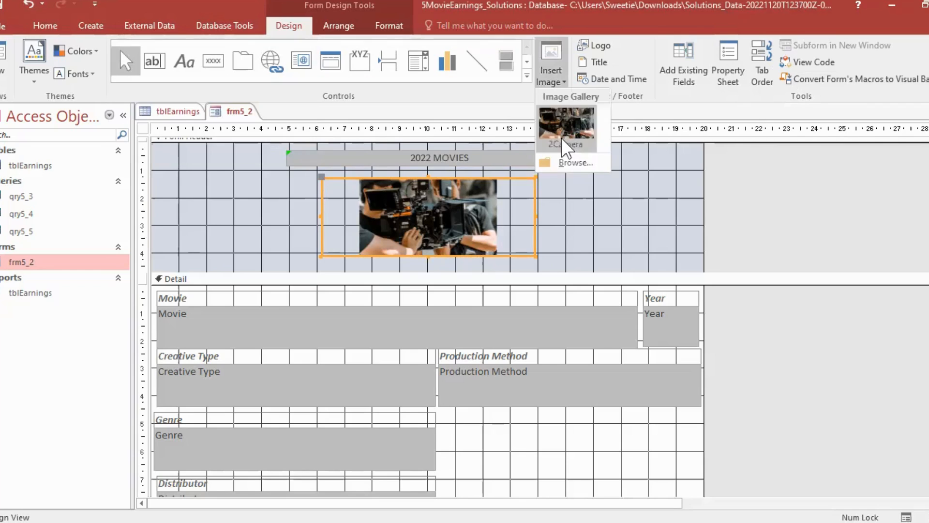
left_click(567, 164)
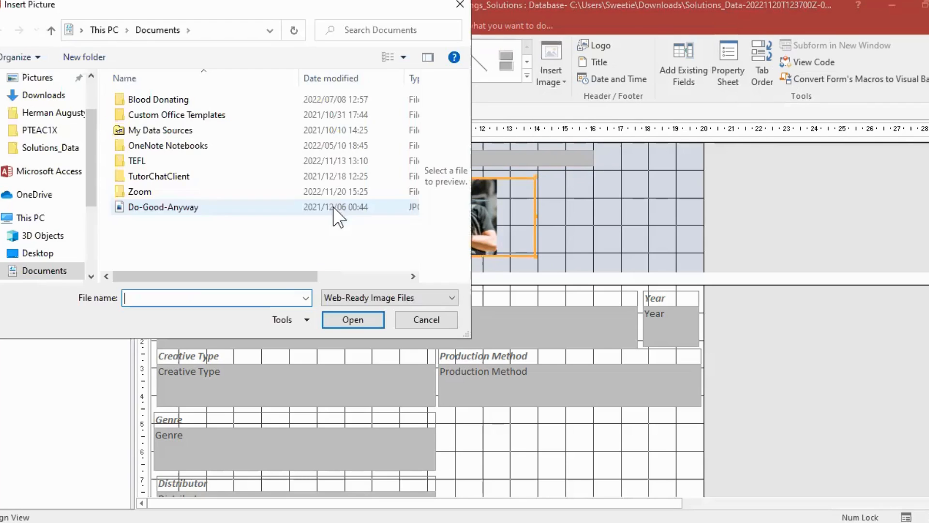
left_click(460, 6)
left_click(553, 59)
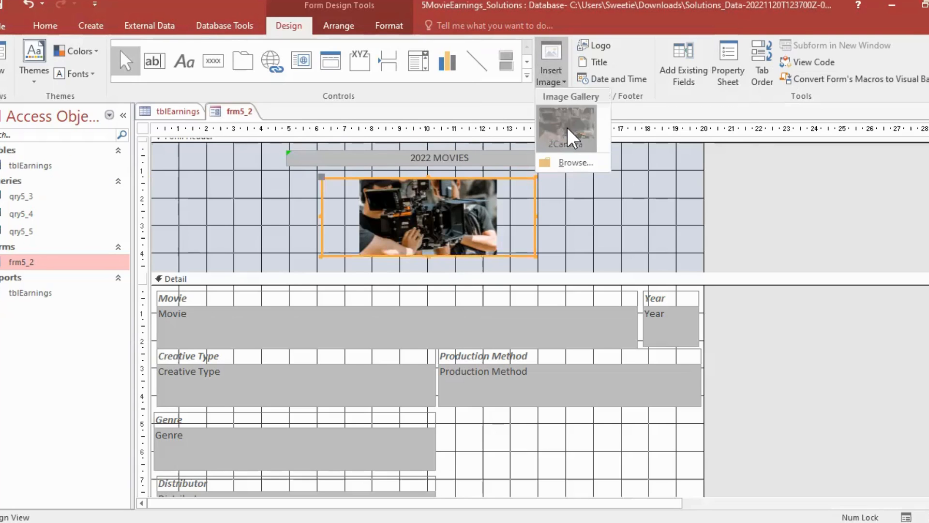
left_click(567, 128)
left_click_drag(566, 185, 660, 242)
Replace the camera picture in the form header with a new 2Camera image below the 2022 MOVIES heading, about 6.6 cm wide and 2.7 cm high
left_click(498, 204)
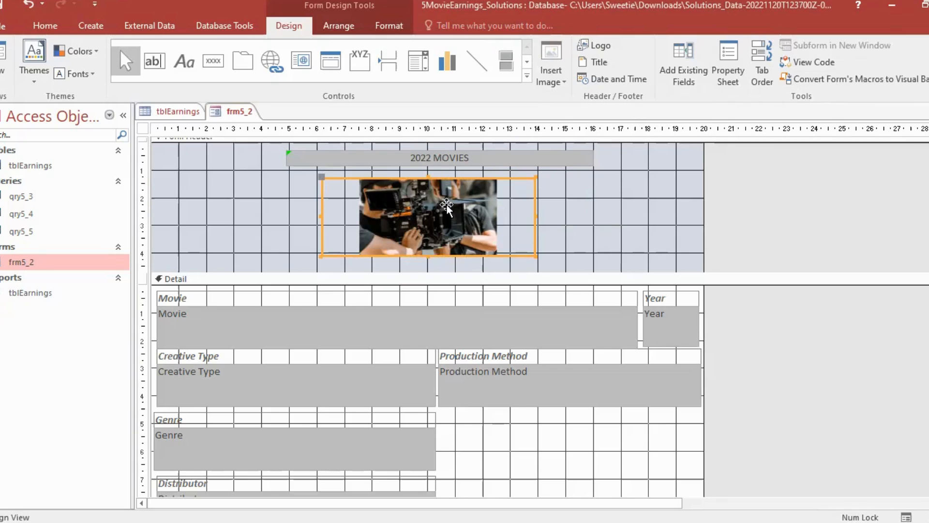
key("Delete")
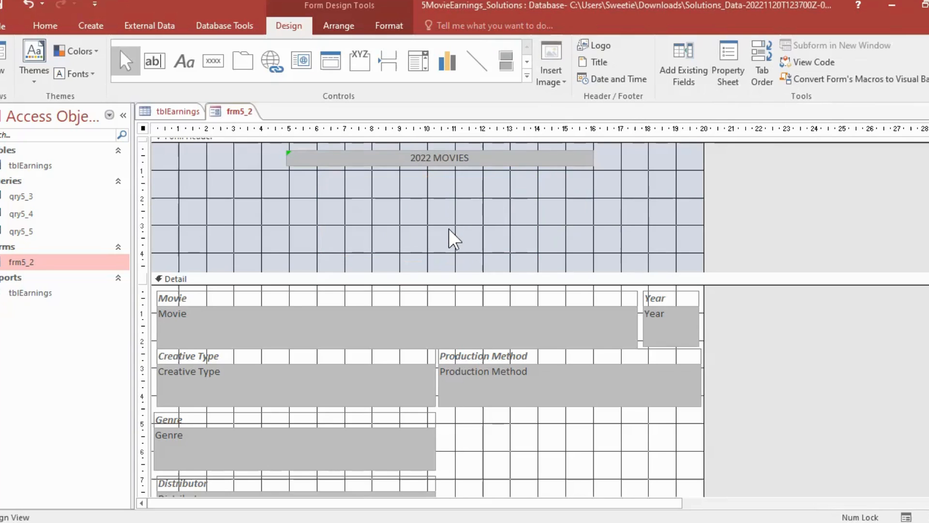
left_click(556, 56)
left_click(557, 112)
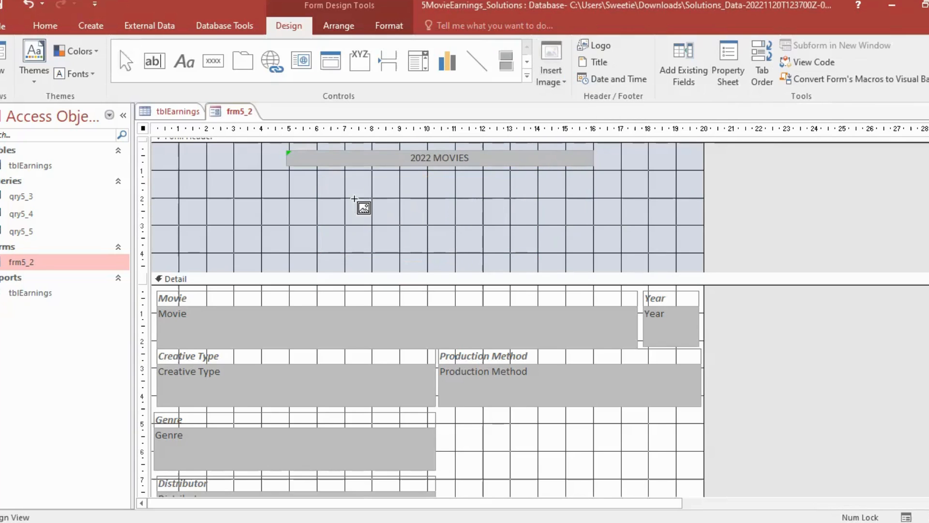
mouse_move(338, 177)
left_mouse_down()
mouse_move(433, 239)
mouse_move(527, 257)
mouse_move(521, 252)
left_mouse_up()
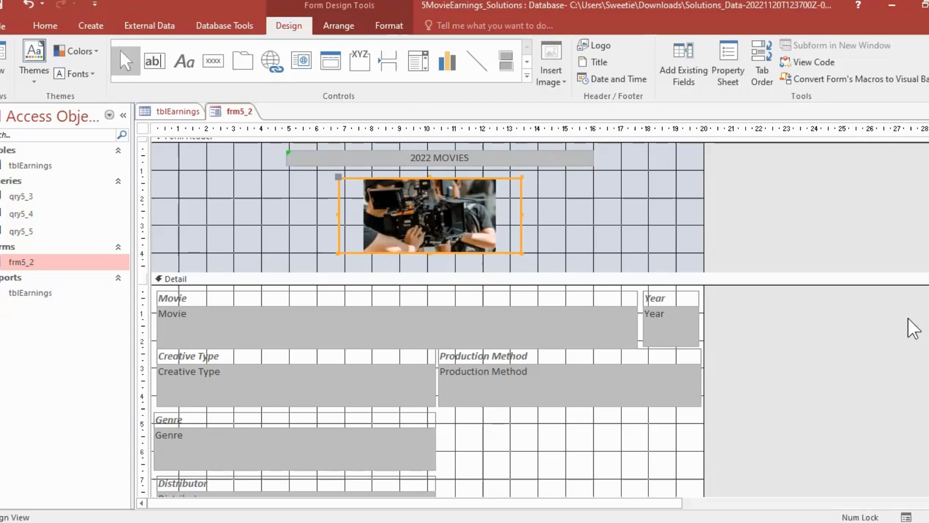
scroll(420, 315, "down", 3)
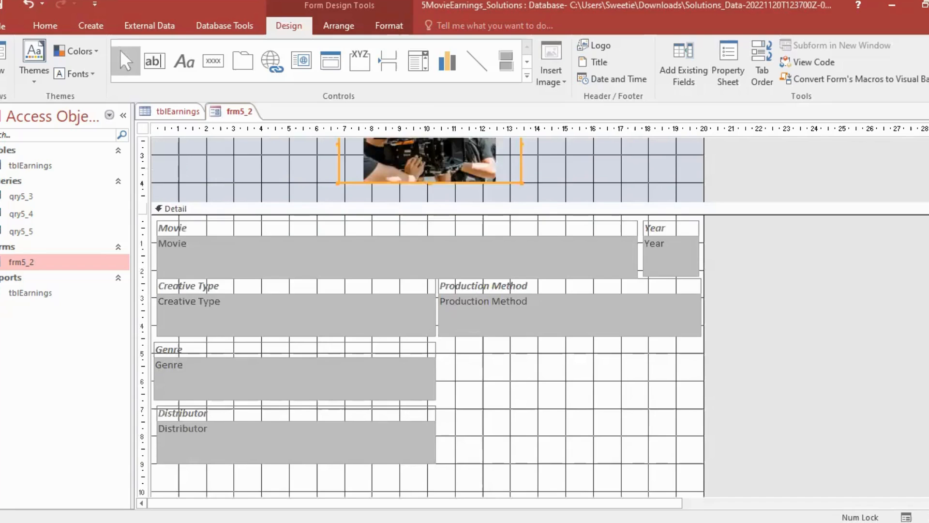
scroll(421, 315, "down", 3)
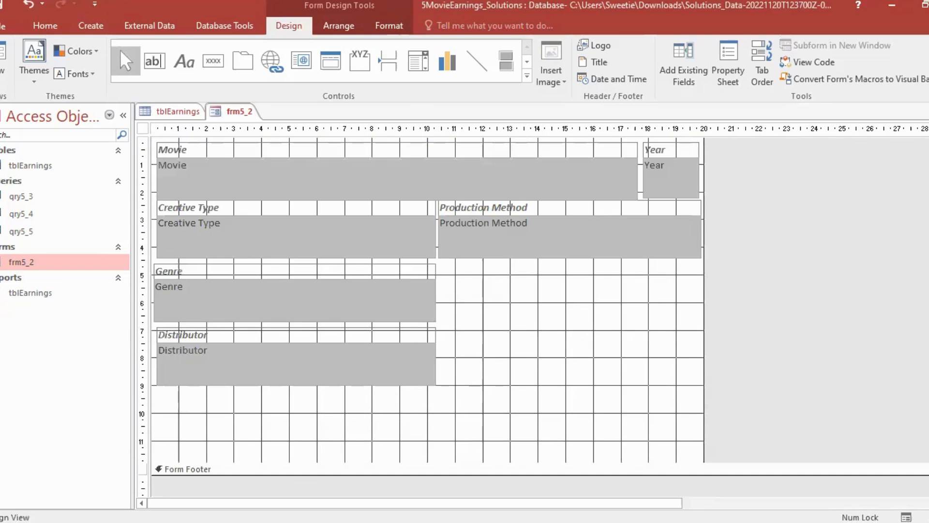
scroll(421, 315, "down", 1)
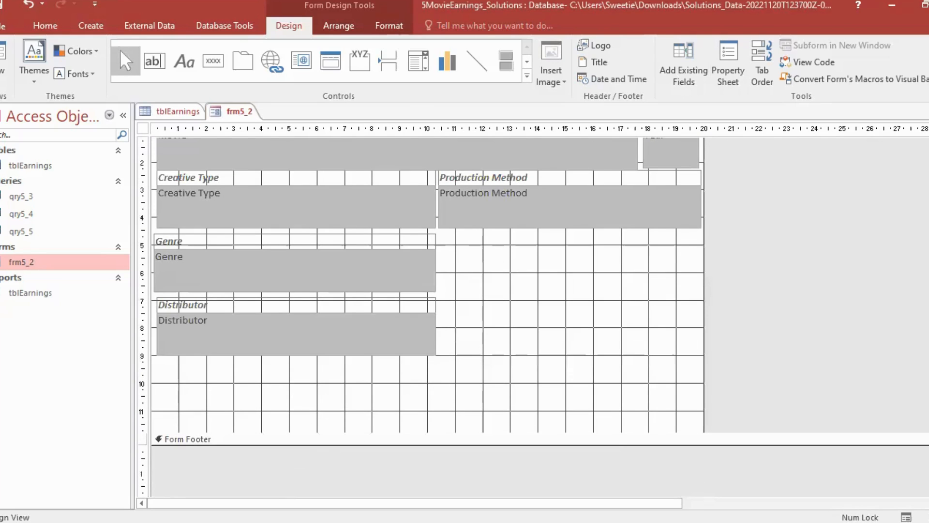
scroll(454, 443, "up", 7)
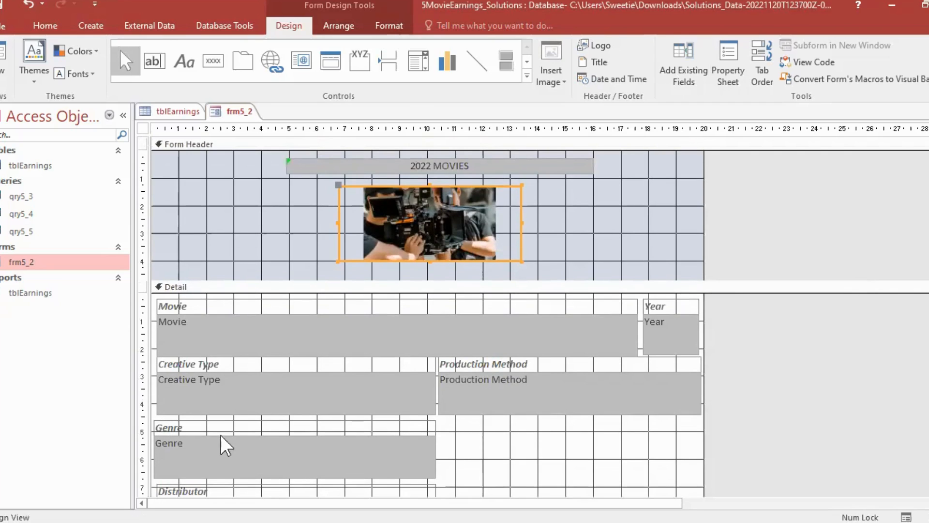
Display the fields available for the form and add the Tickets Sold field to the detail section
left_click(251, 323)
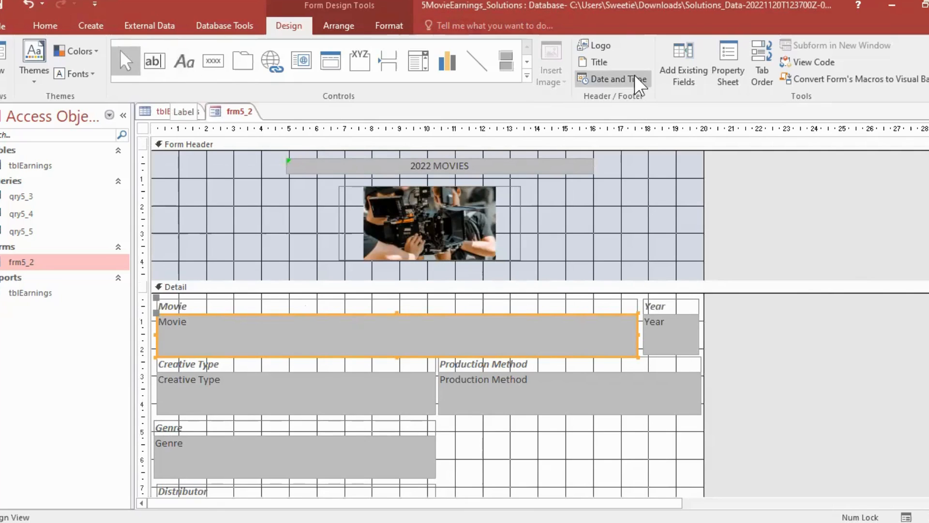
left_click(668, 74)
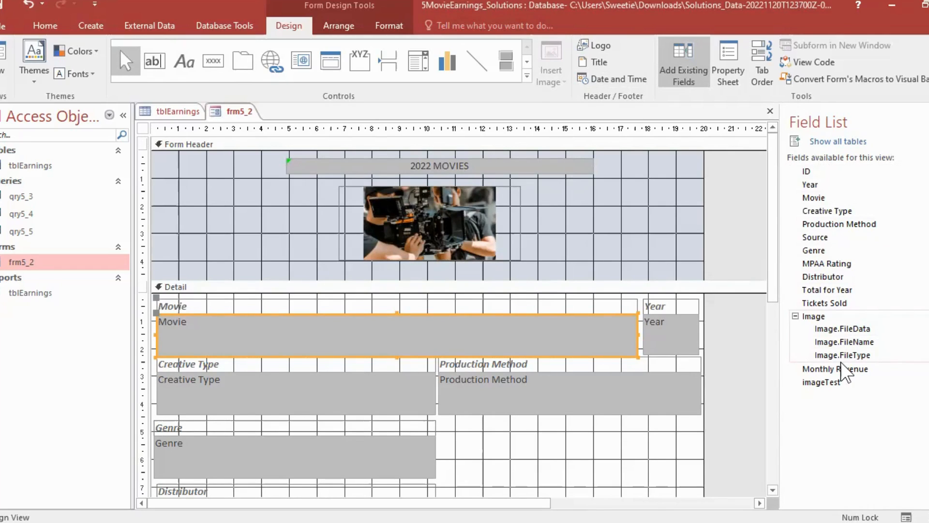
left_click_drag(845, 373, 682, 329)
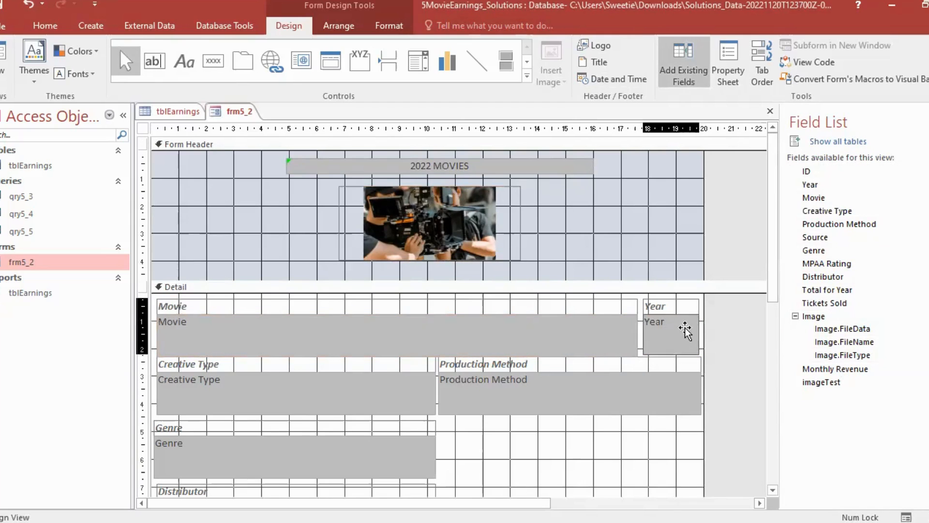
double_click(844, 305)
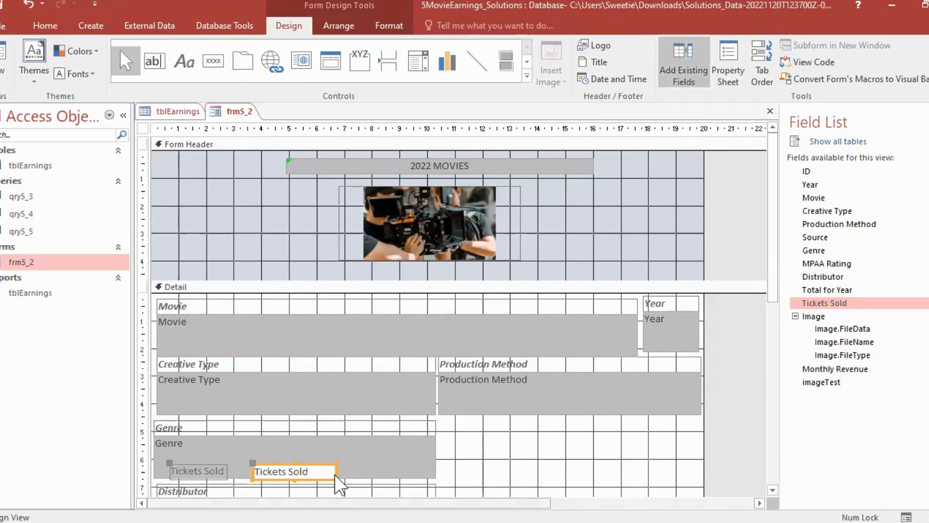
left_click(143, 287)
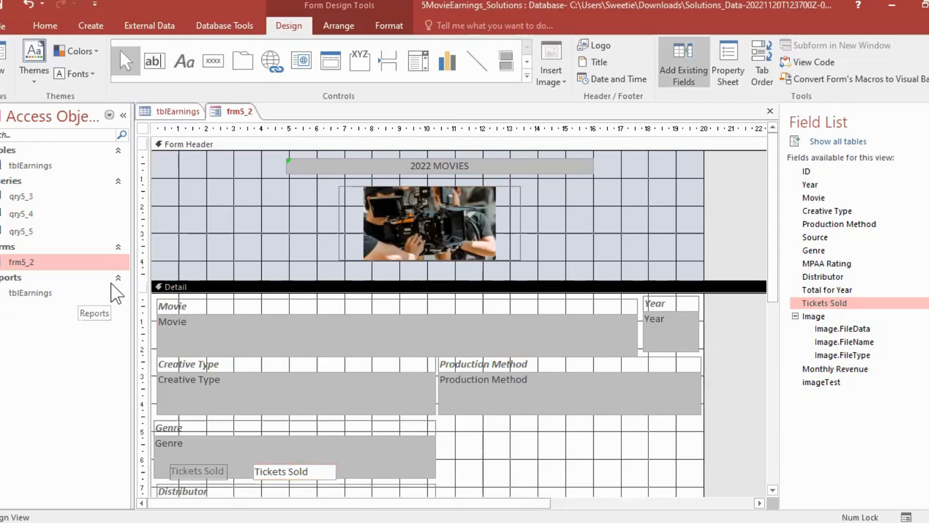
Open query qry5_3 and bring questions 5.3 and 5.4 into view in the Word exam paper
double_click(30, 196)
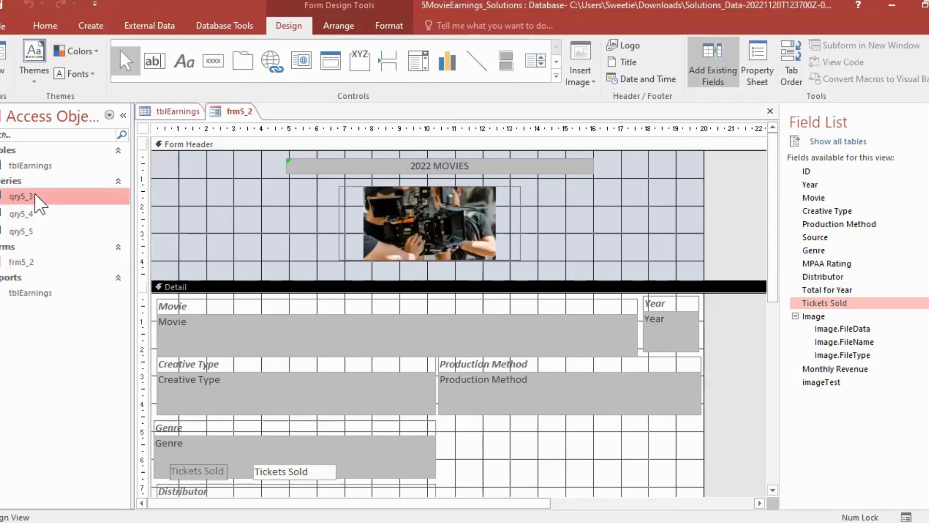
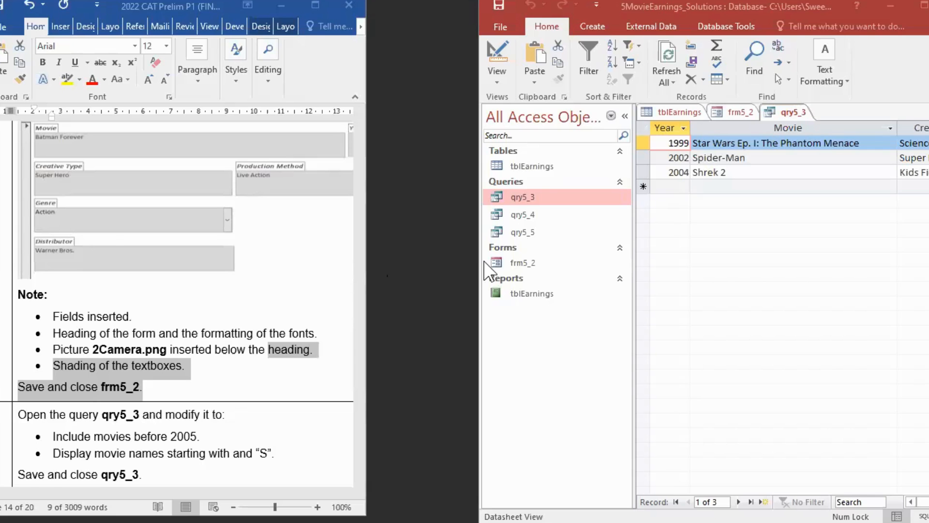
left_click(325, 291)
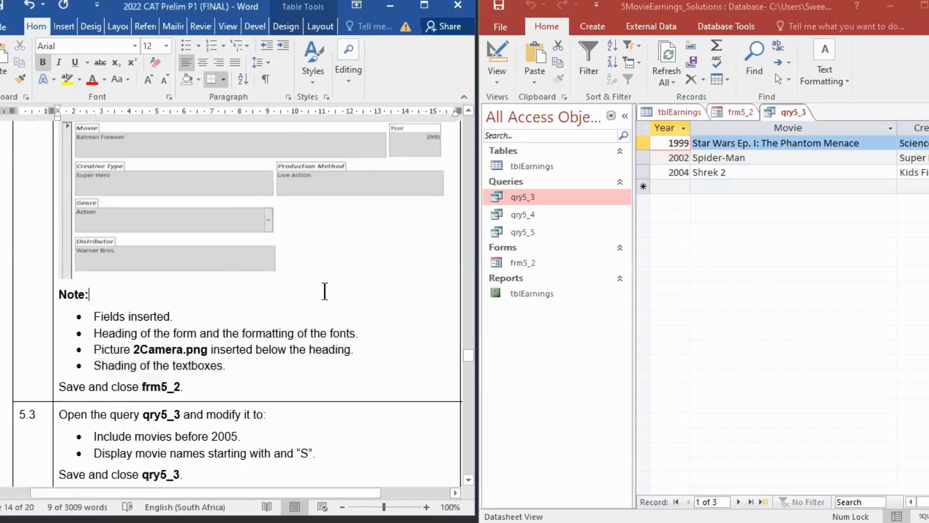
left_click(468, 480)
left_click(468, 480)
left_click_drag(468, 481, 467, 481)
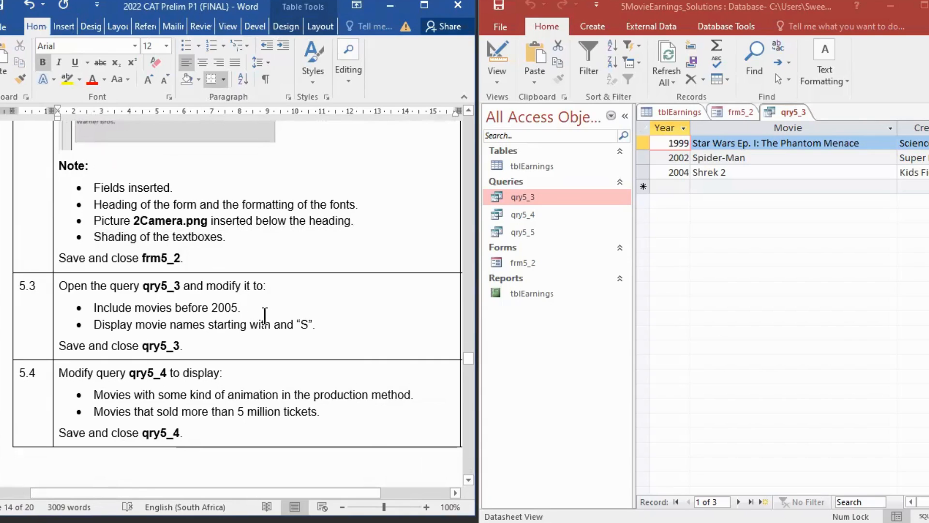
Show qry5_3 in Design view and examine the criteria of its Year and Movie fields against question 5.3
left_click(543, 194)
left_click(497, 60)
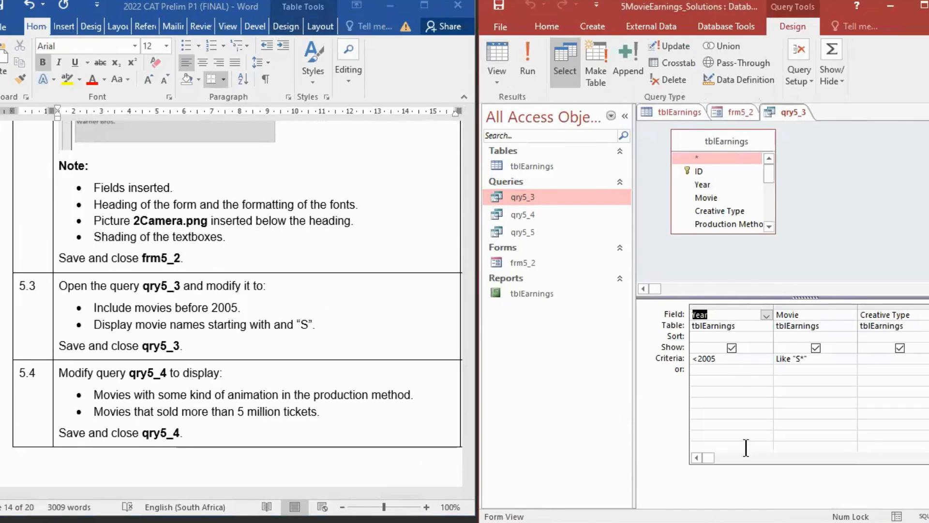
left_click_drag(727, 360, 690, 363)
left_click(715, 312)
left_click_drag(793, 359, 772, 361)
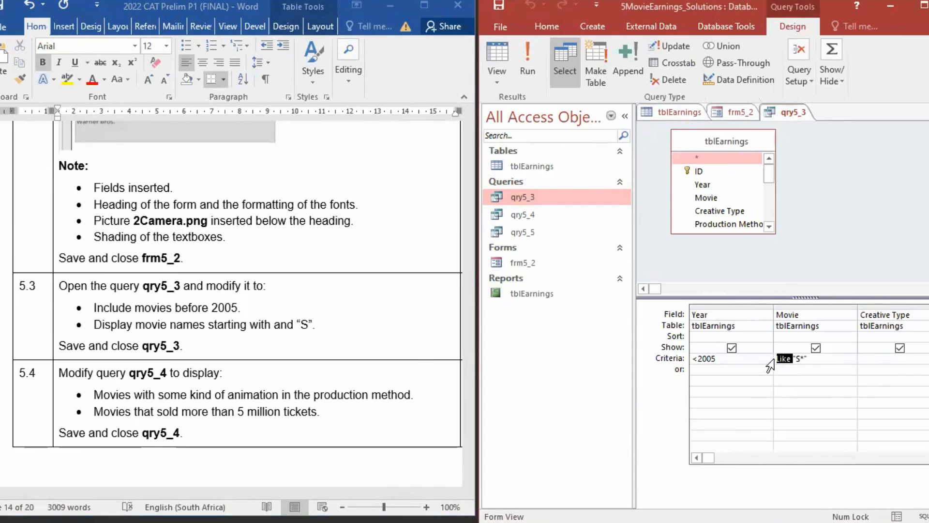
left_click(818, 361)
Open qry5_4 in Design view and examine the criteria of its Production Method and Tickets Sold fields
double_click(524, 216)
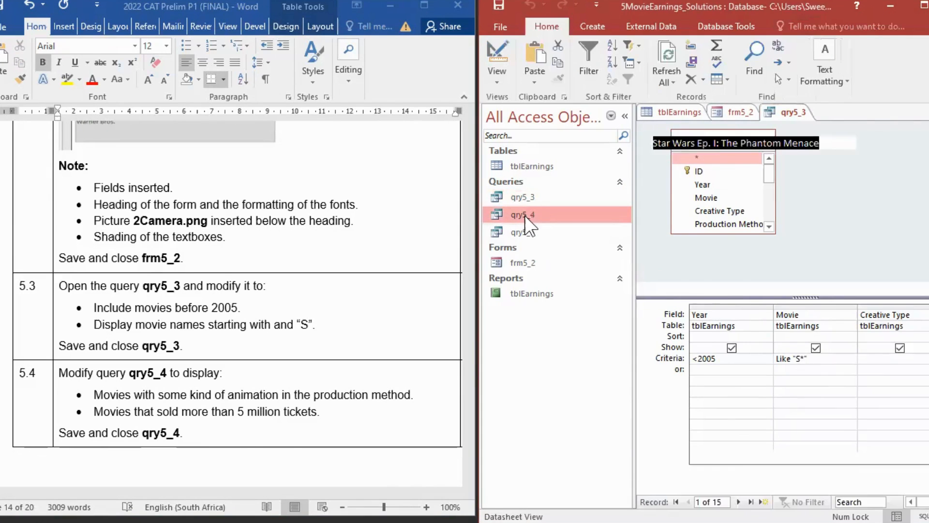
left_click(498, 62)
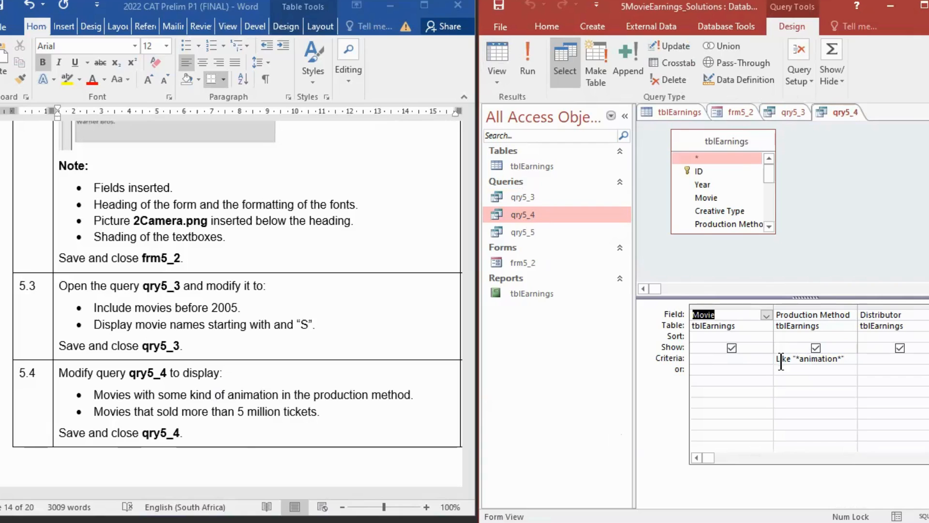
left_click_drag(777, 359, 799, 366)
left_click(804, 395)
left_click(800, 360)
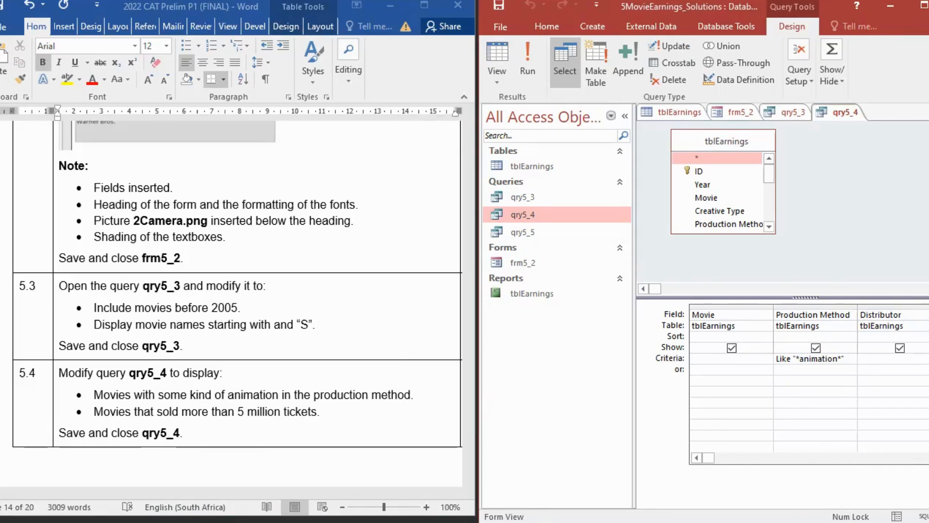
left_click_drag(708, 458, 789, 458)
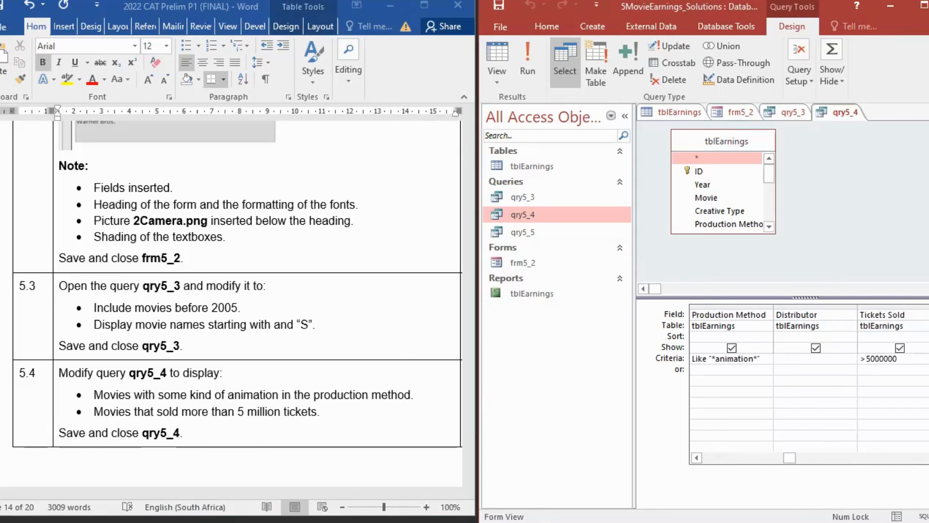
left_click(865, 358)
Bring question 5.5 and its expected query result into view in the Word exam paper
left_click(462, 451)
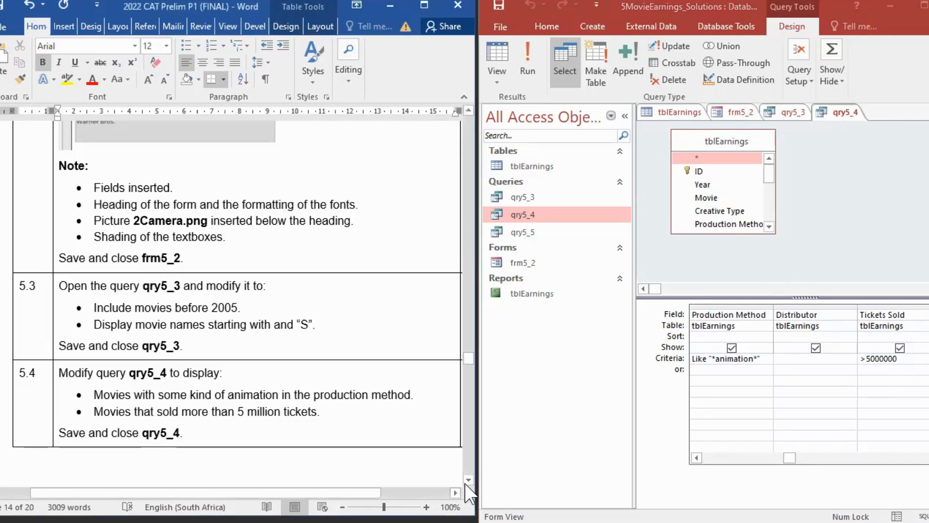
scroll(469, 477, "down", 6)
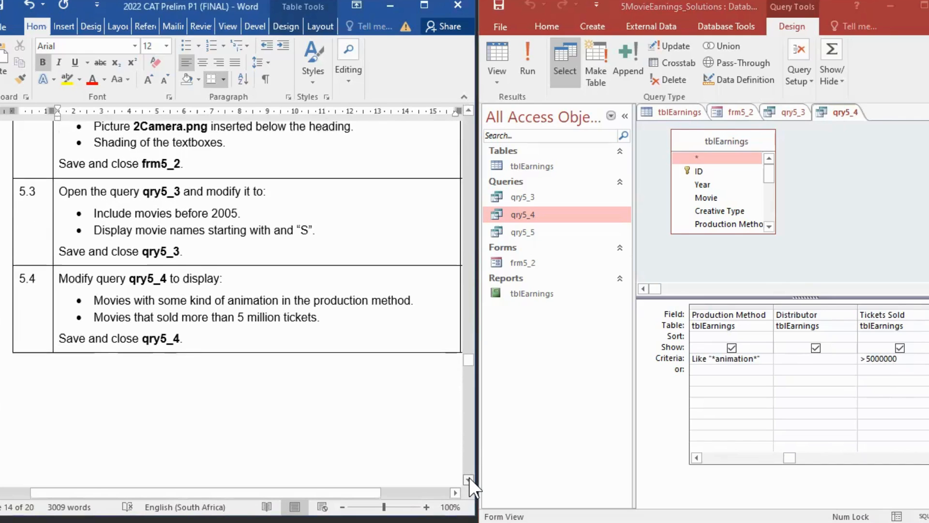
scroll(469, 477, "down", 9)
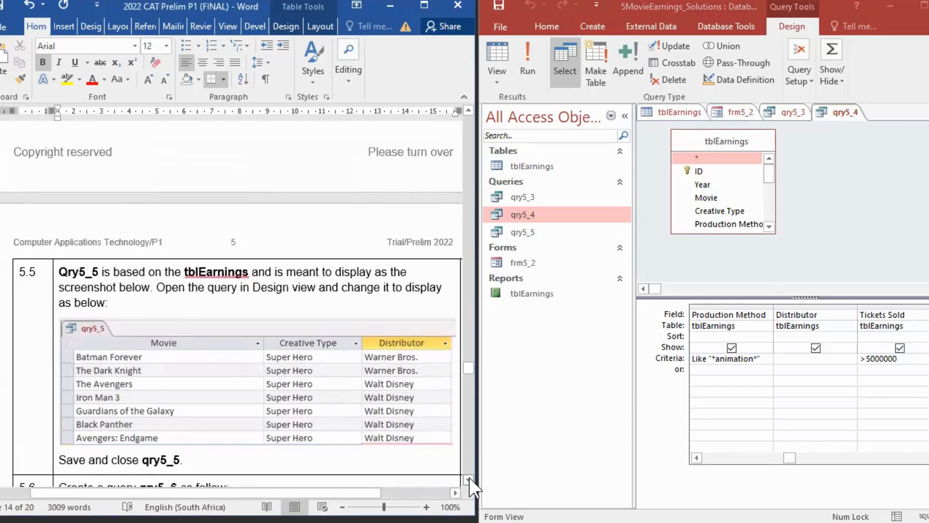
scroll(469, 477, "down", 1)
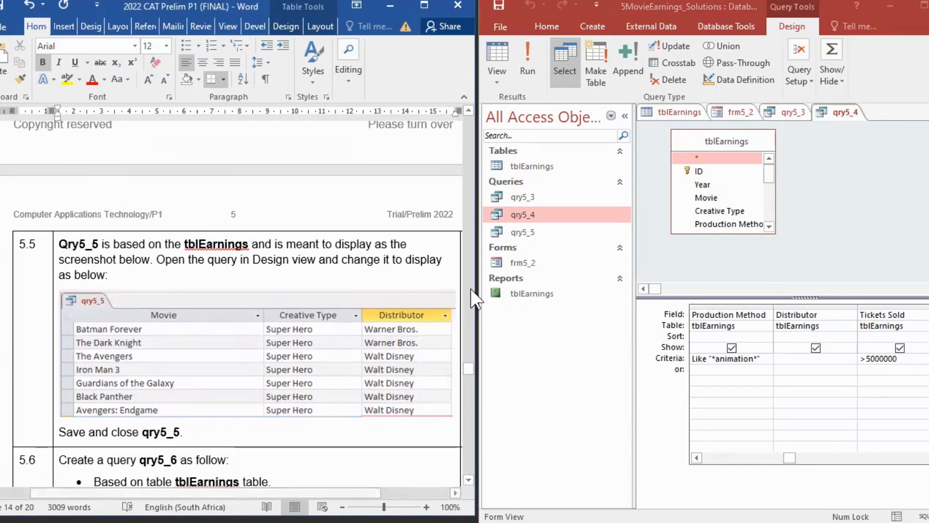
Open qry5_5 in Design view, hide the Genre field from its results and check the Distributor criteria
double_click(523, 232)
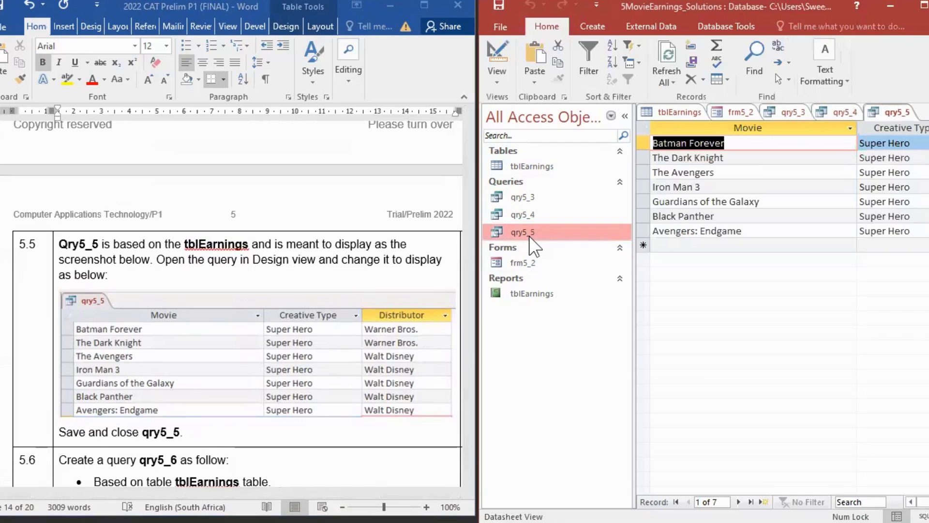
left_click(492, 40)
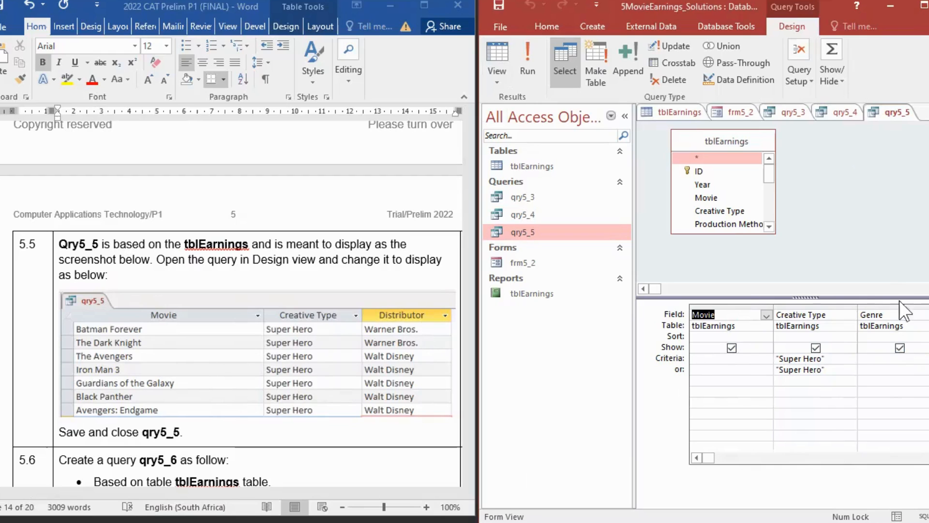
left_click(900, 350)
left_click(899, 348)
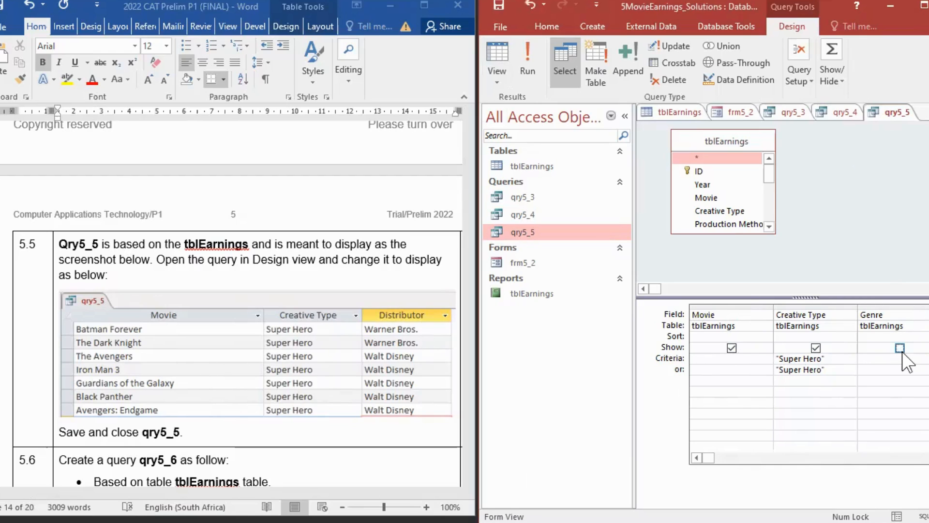
left_click(928, 457)
left_click(928, 457)
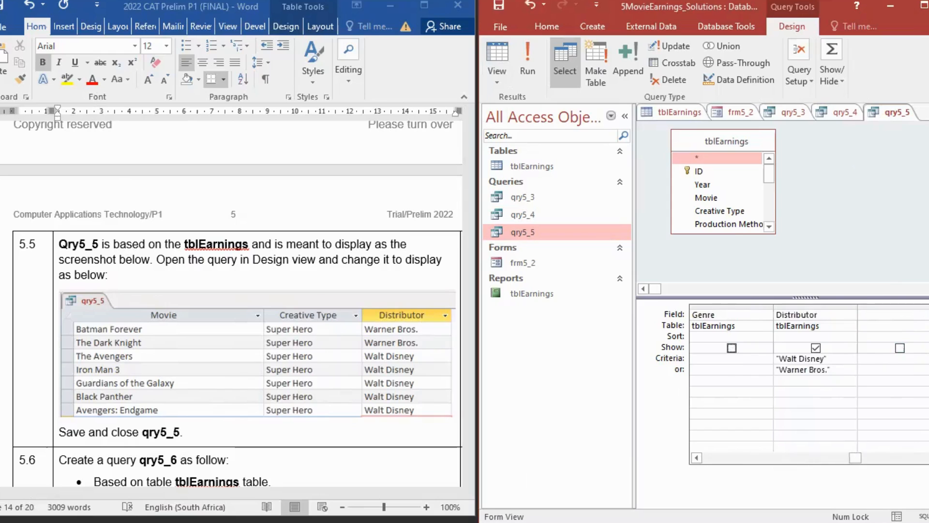
Examine the Creative Type, Genre and Distributor columns and their criteria in the qry5_5 design grid
left_click(928, 457)
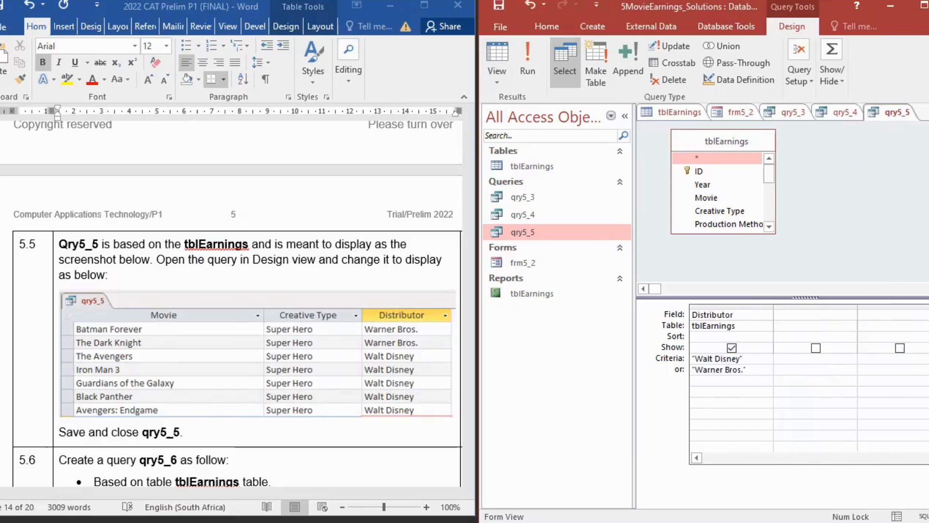
left_click(696, 458)
left_click(696, 457)
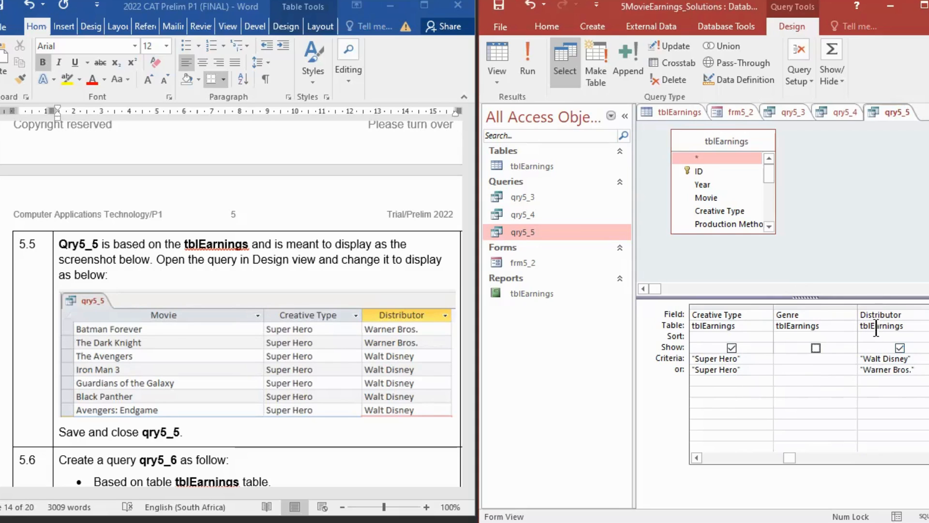
left_click(872, 358)
left_click(871, 371)
Try replacing the alternative Distributor criterion "Warner Bros." in qry5_5 with a copy of "Walt Disney"
left_click_drag(921, 366, 859, 372)
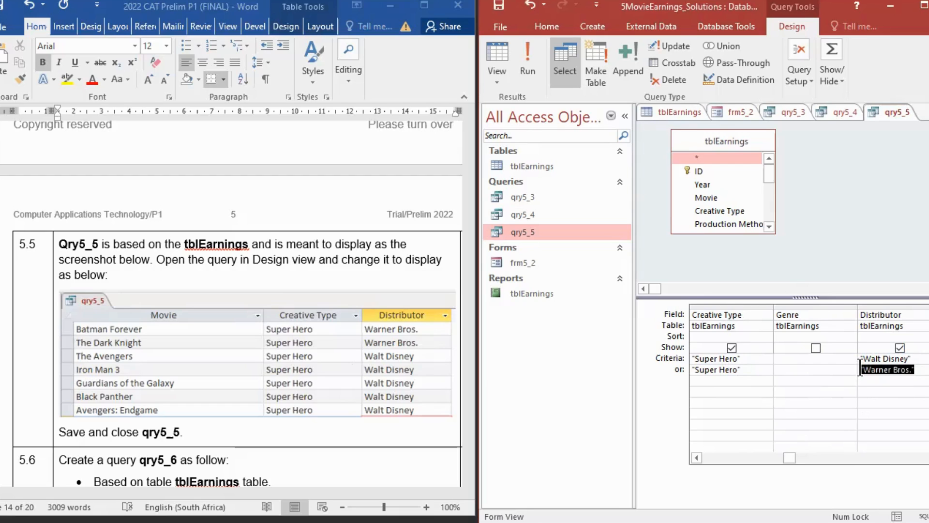
key("Delete")
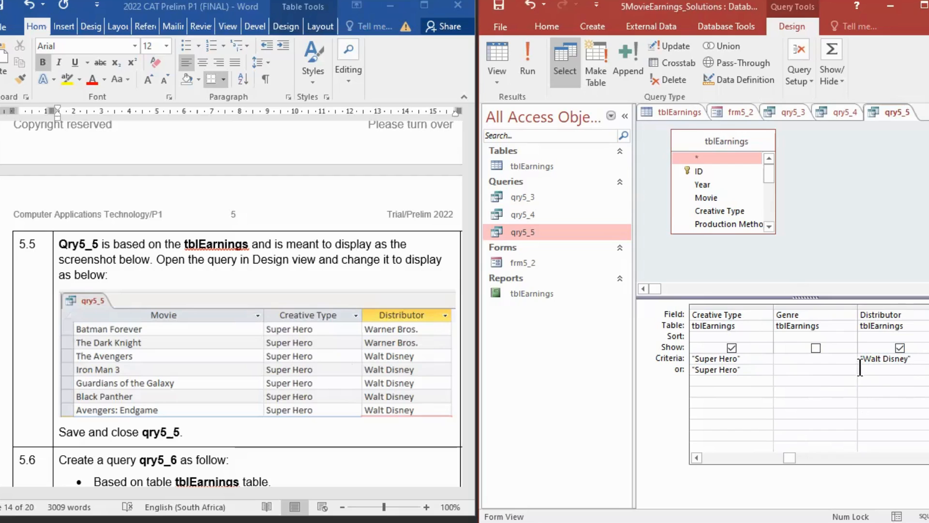
key("ctrl+z")
left_click_drag(913, 359, 851, 351)
key("ctrl+c")
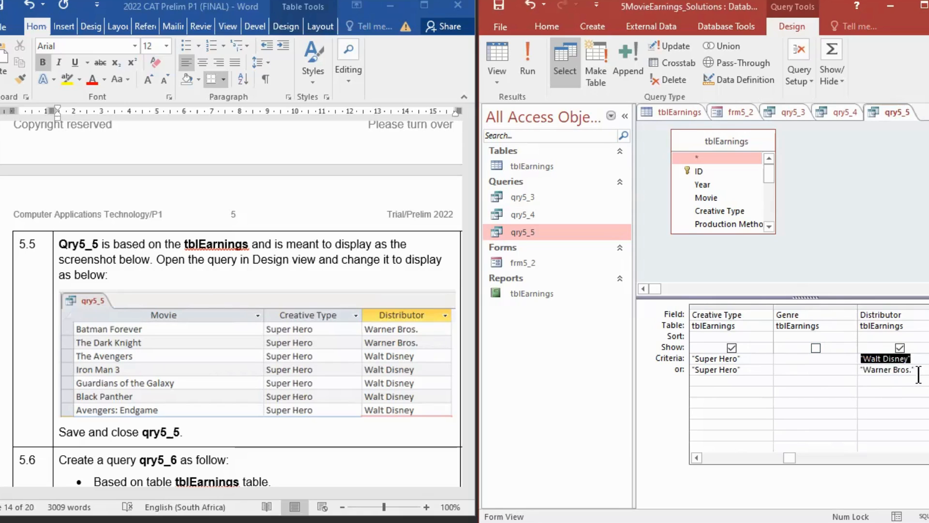
left_click_drag(914, 370, 859, 371)
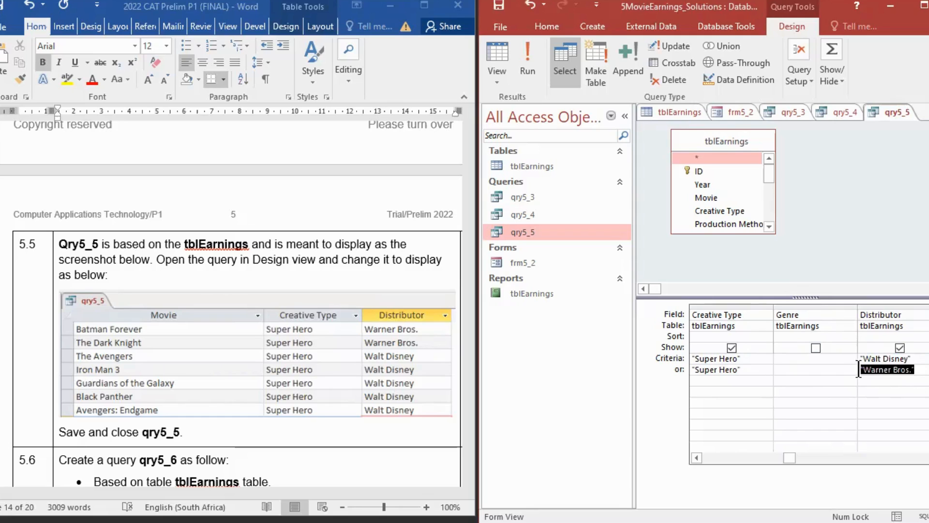
key("ctrl+v")
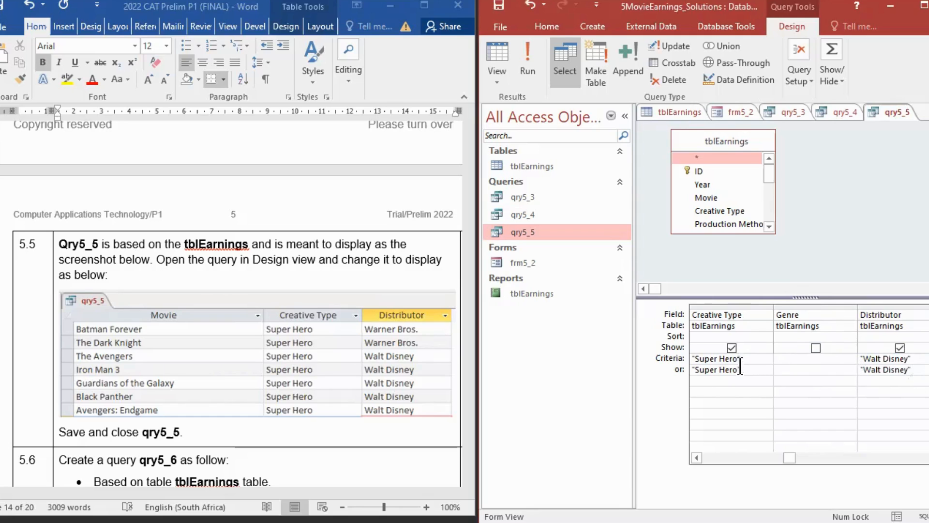
Open the tblEarnings table and look through its Distributor, Genre, Source and Production Method columns for possible criteria values
left_click_drag(742, 370, 685, 373)
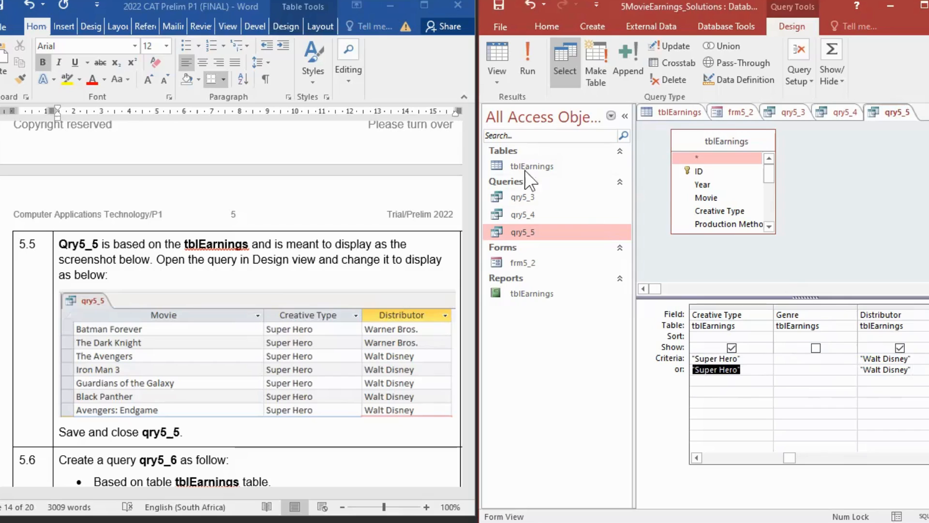
left_click(540, 162)
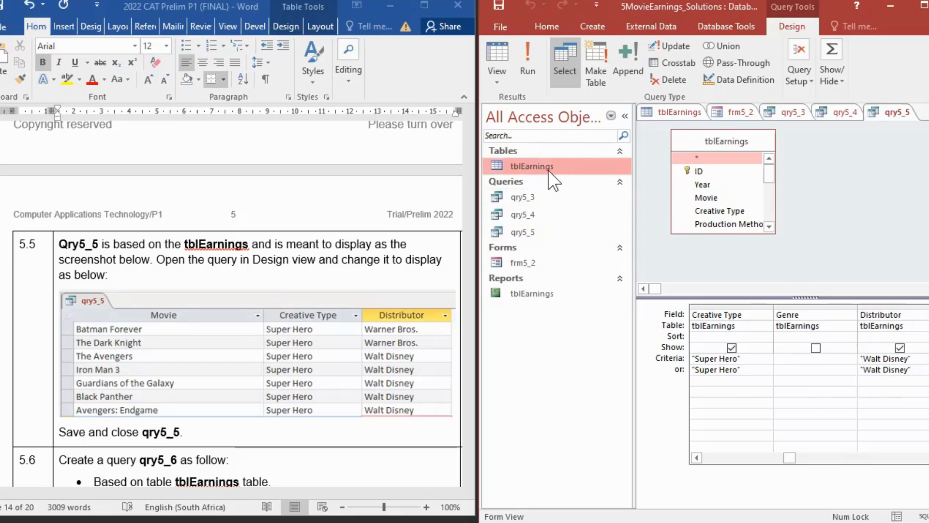
double_click(549, 170)
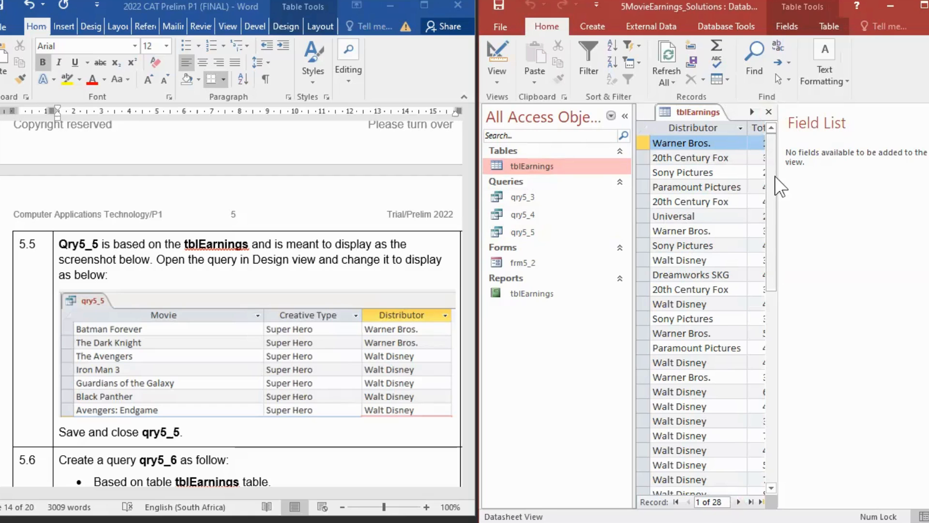
left_click_drag(779, 188, 915, 192)
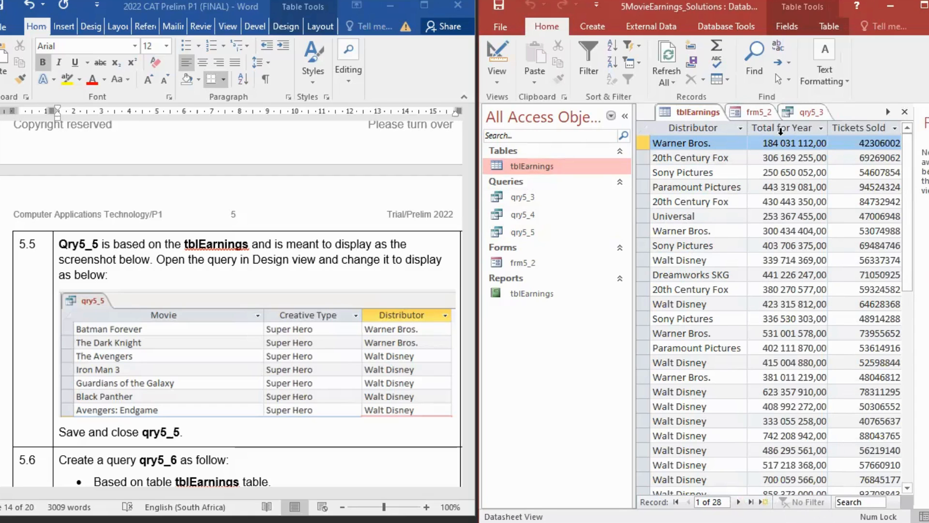
left_click(908, 320)
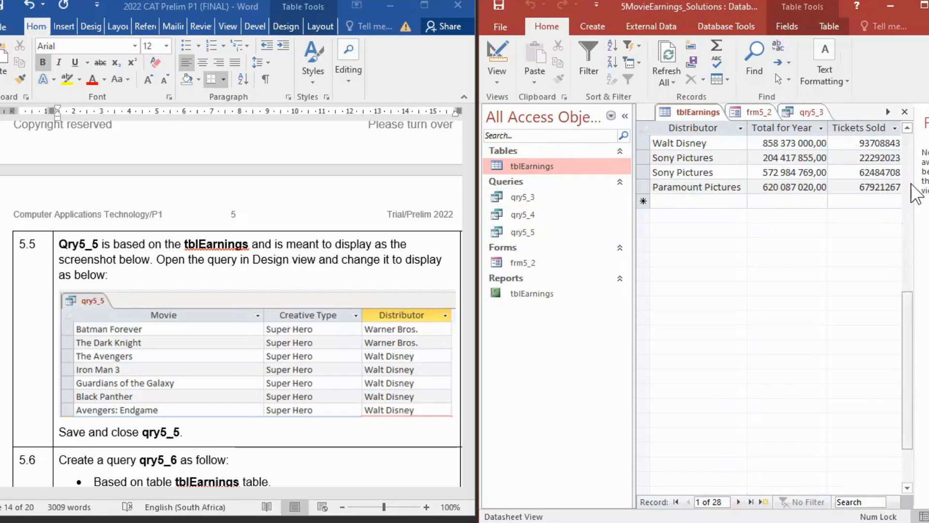
scroll(835, 348, "up", 8)
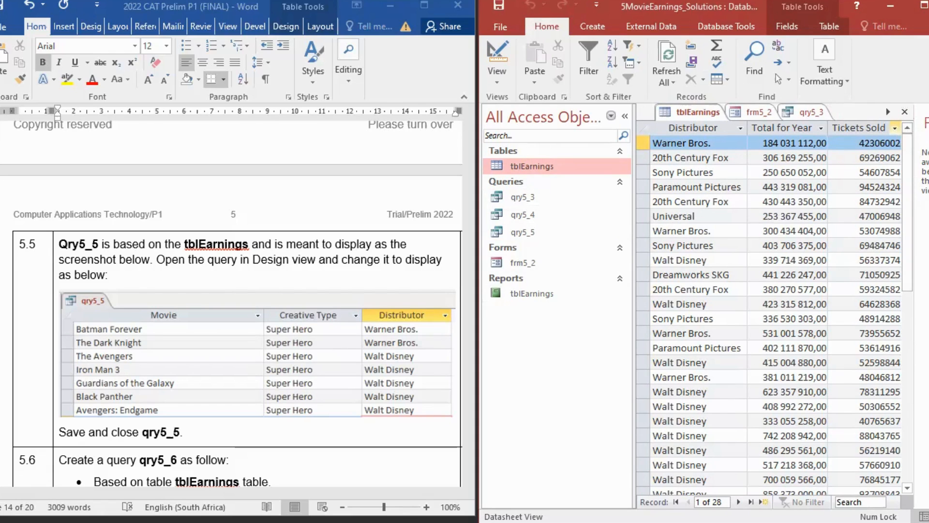
left_click(928, 117)
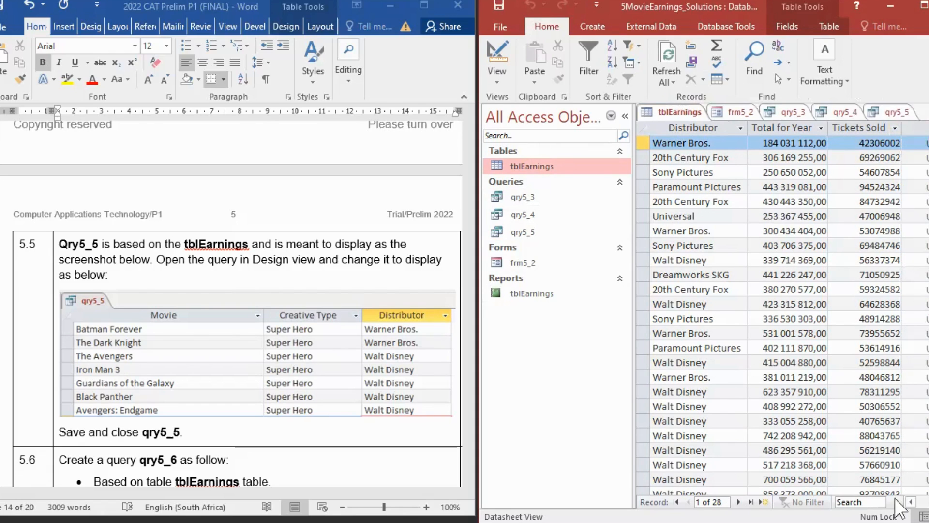
scroll(782, 310, "right", 5)
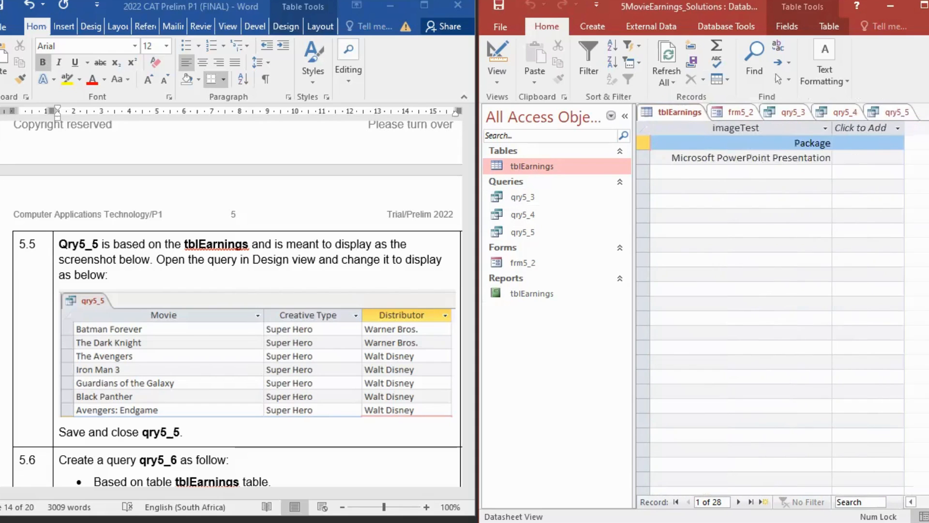
left_click(910, 502)
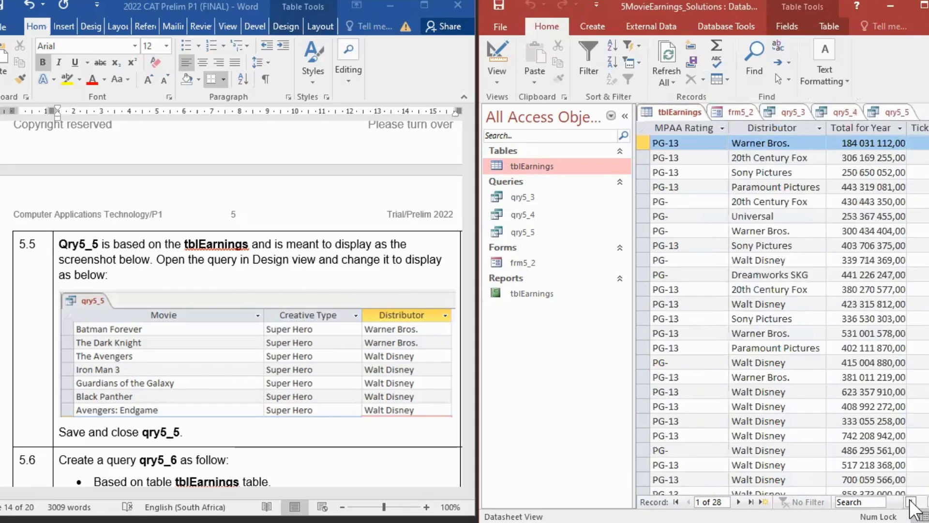
left_click(909, 502)
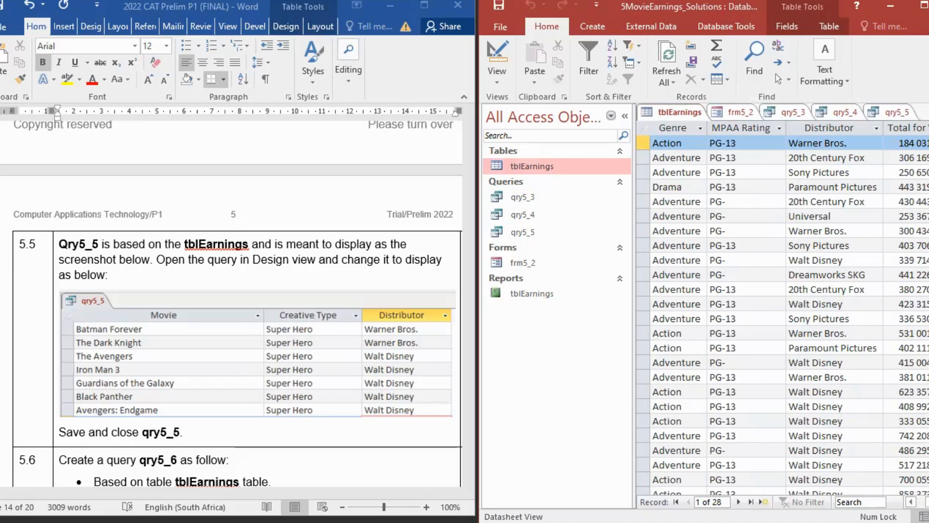
left_click(910, 502)
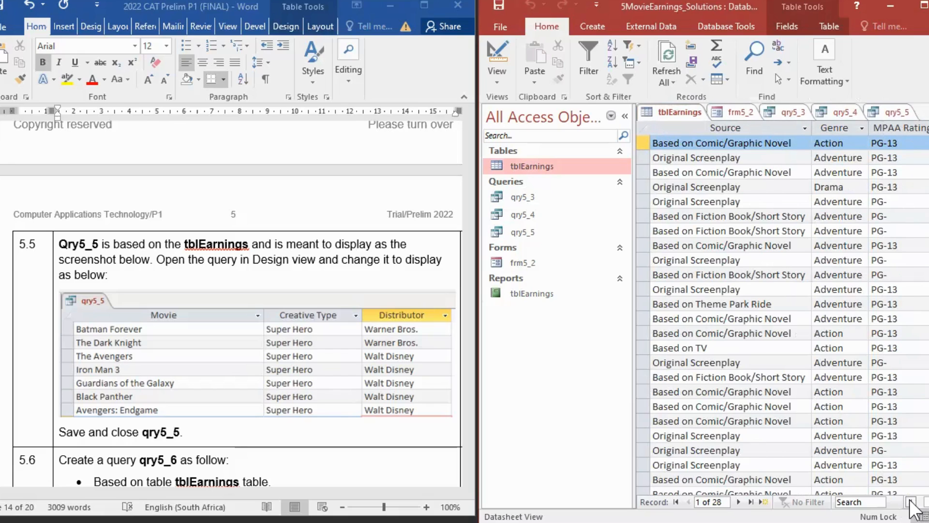
left_click(910, 502)
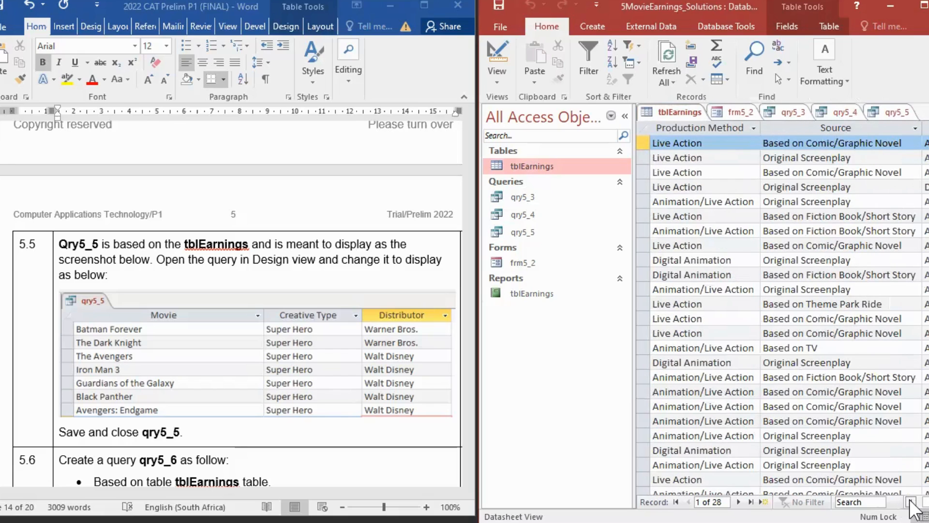
left_click(730, 305)
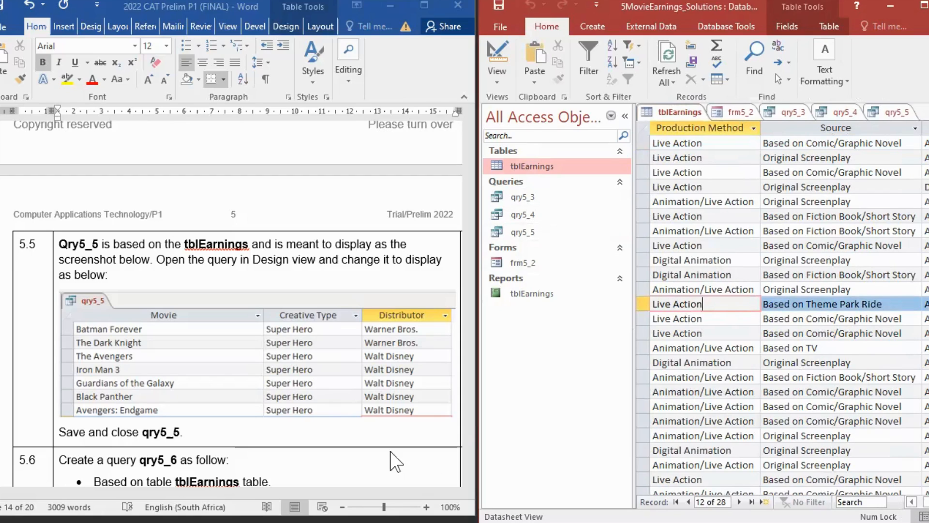
Return to qry5_5 in Design view and try "Live Action" as the alternative Creative Type criterion
left_click(433, 441)
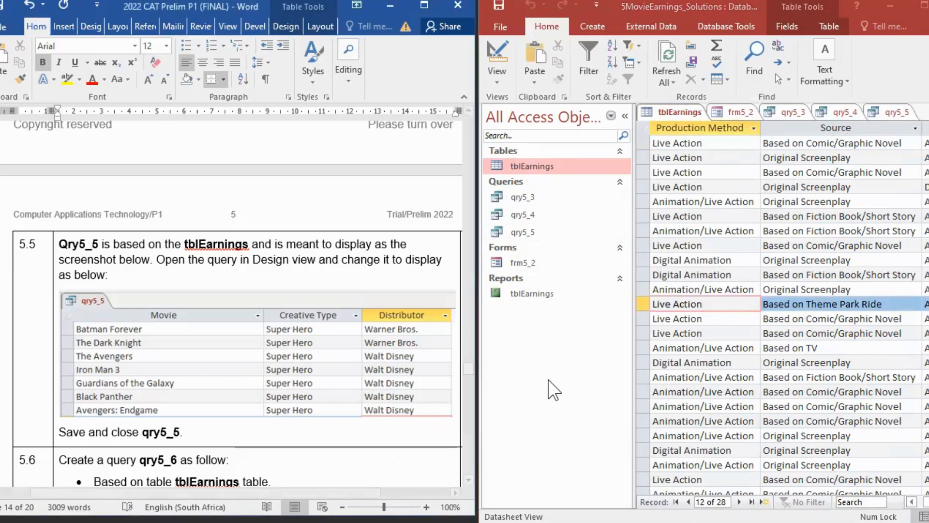
left_click(646, 57)
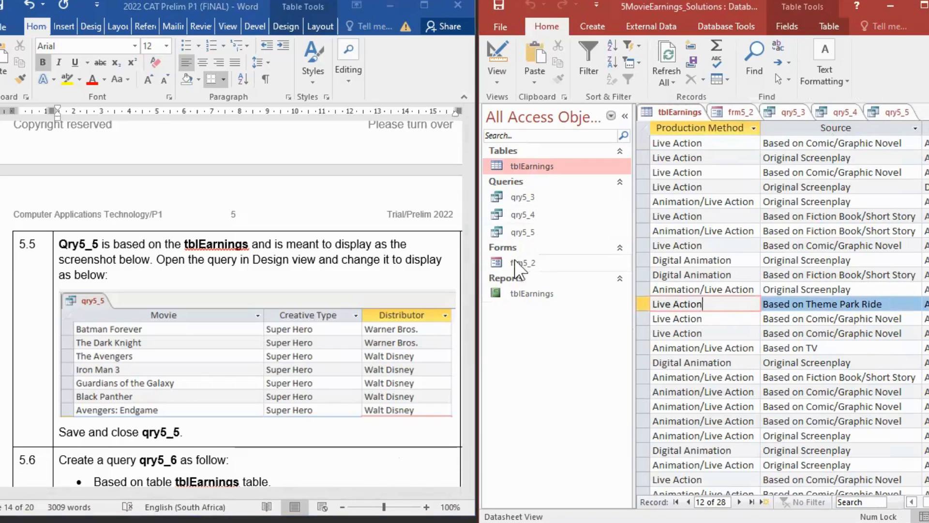
double_click(526, 228)
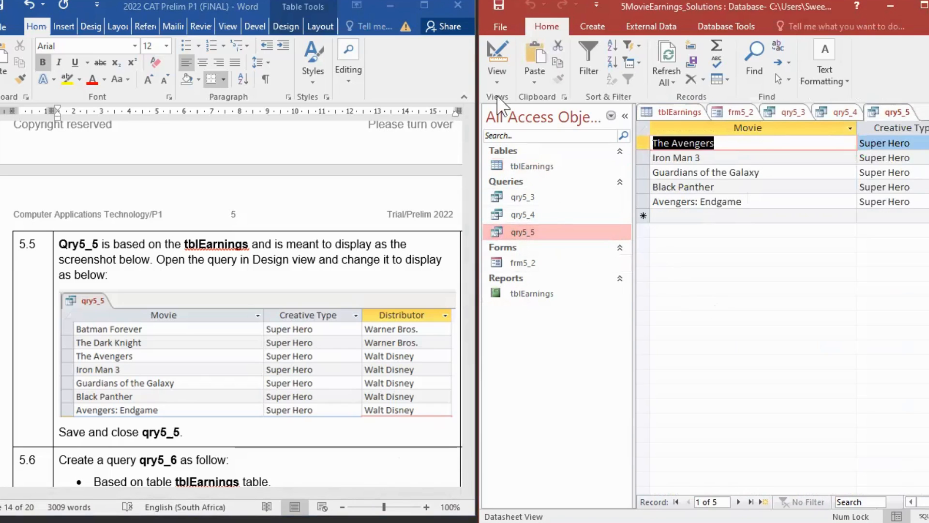
left_click(495, 50)
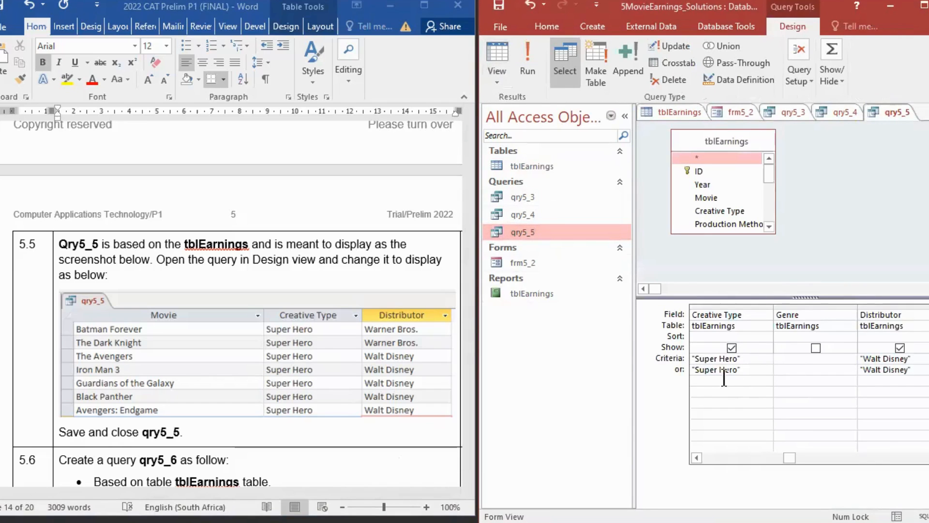
left_click(678, 369)
key("Delete")
type("Live Ation")
key("BackSpace")
type("ction")
left_click(727, 401)
left_click_drag(874, 358, 870, 375)
Display the qry5_5 results and compare the Movie, Creative Type and Distributor columns with the paper's screenshot
left_click(531, 66)
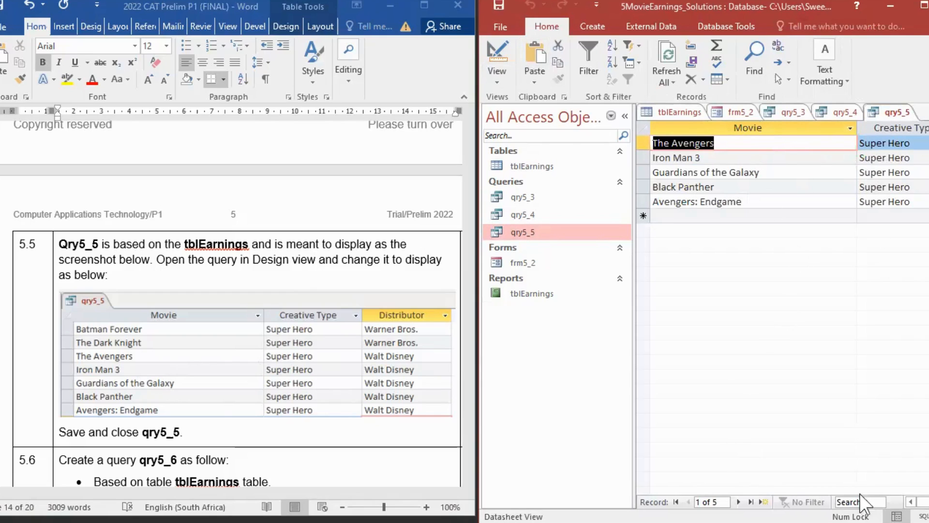
left_click(928, 503)
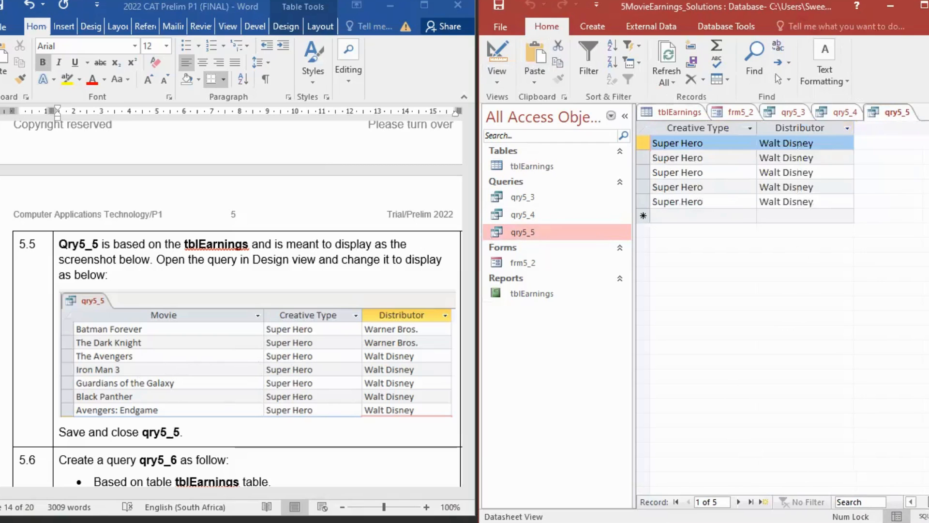
left_click_drag(928, 502, 863, 506)
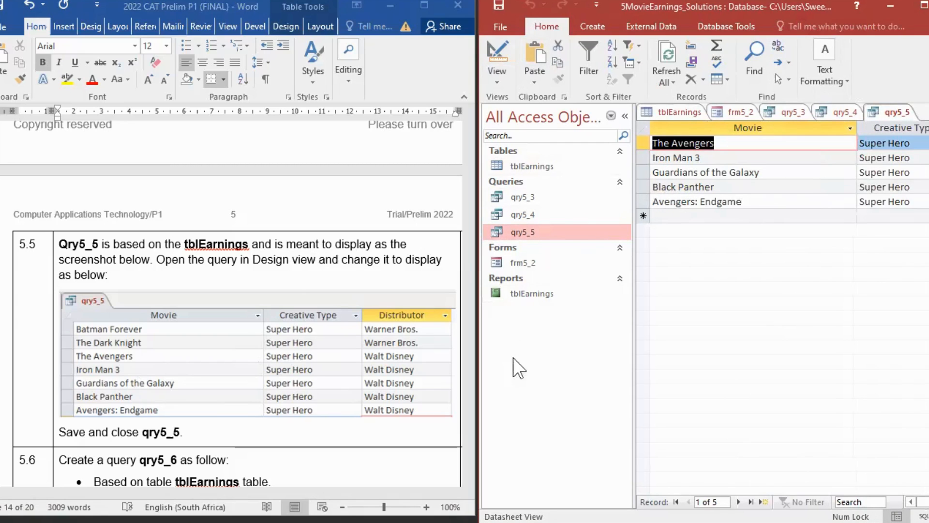
Go back to the qry5_5 design and undo the last changes to the alternative Creative Type and Distributor criteria
left_click(490, 45)
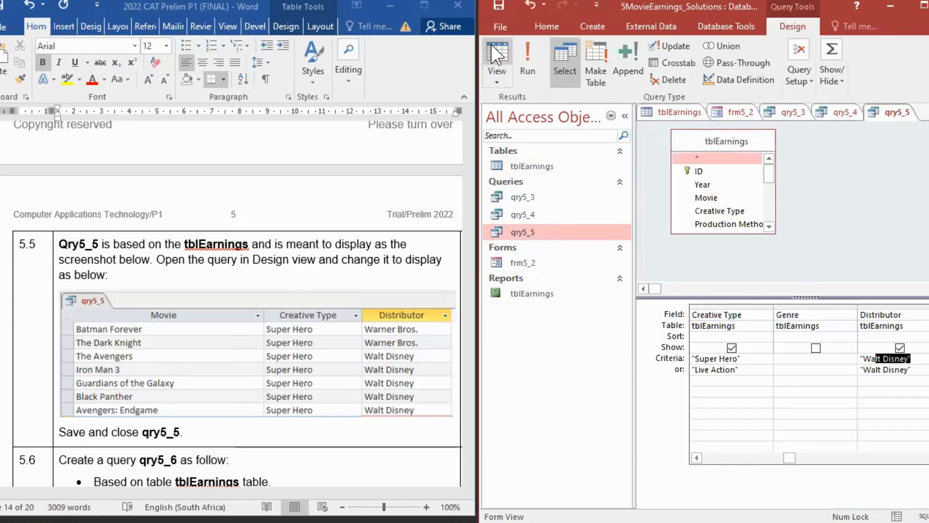
left_click(524, 3)
left_click(524, 3)
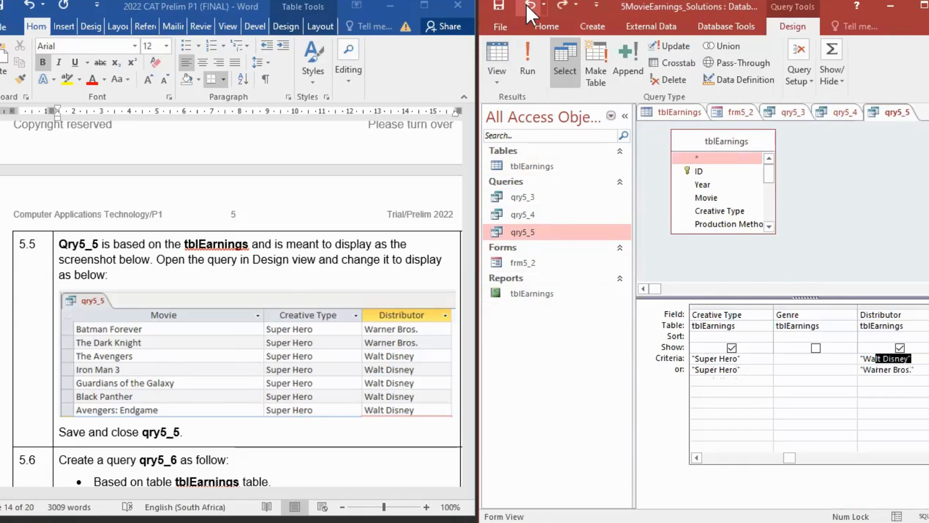
Run qry5_5 with the restored criteria and check its records against the expected result in question 5.5
left_click(516, 43)
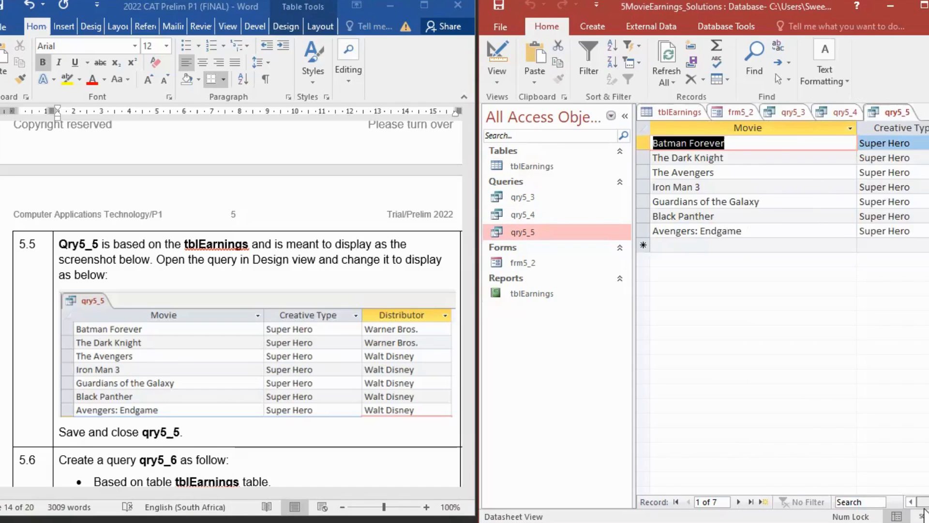
left_click_drag(925, 503, 923, 503)
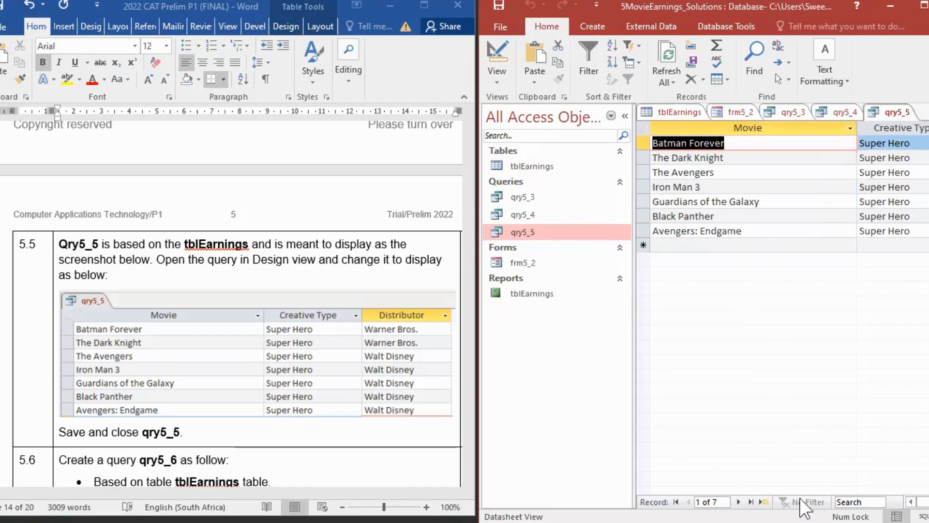